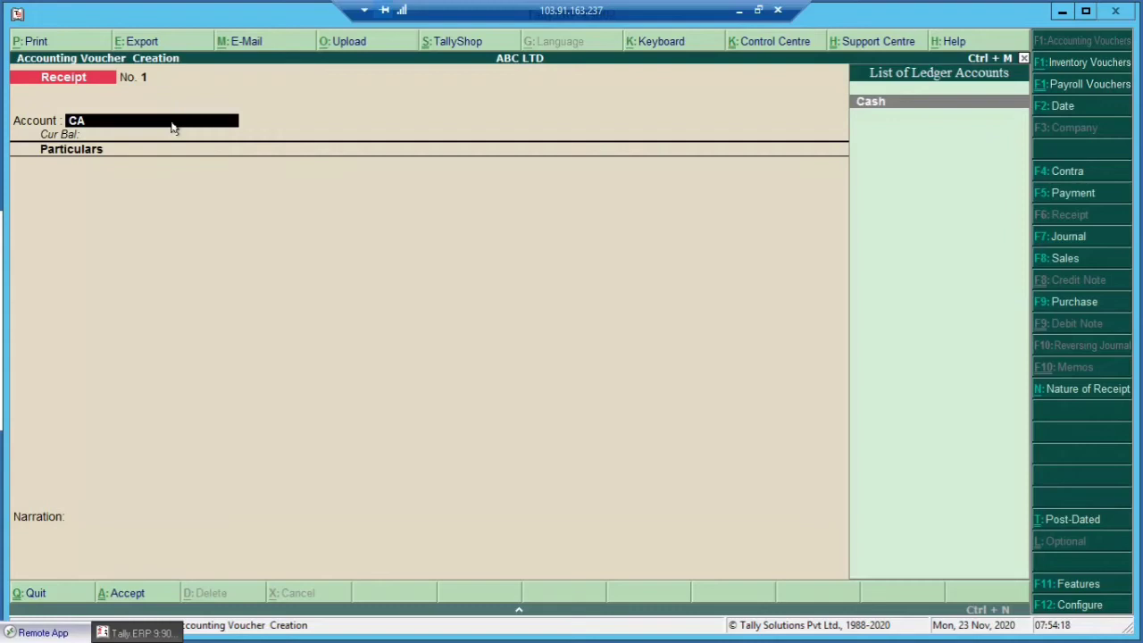
Clear the account entry in the Receipt voucher and switch to a Journal voucher.
key(Escape)
key(Escape)
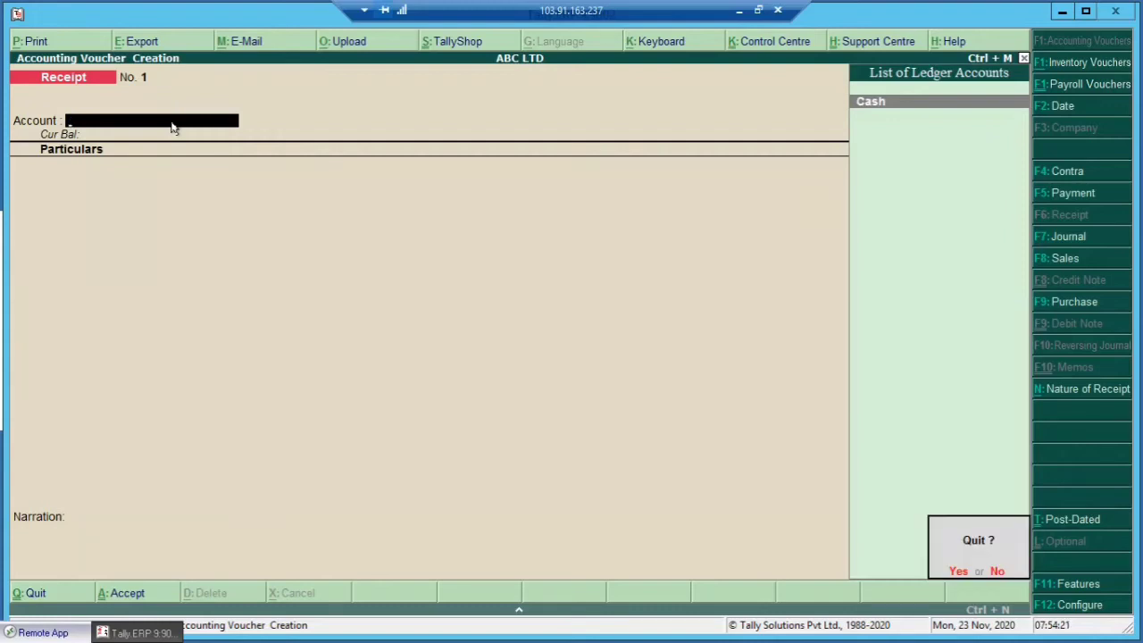
key(n)
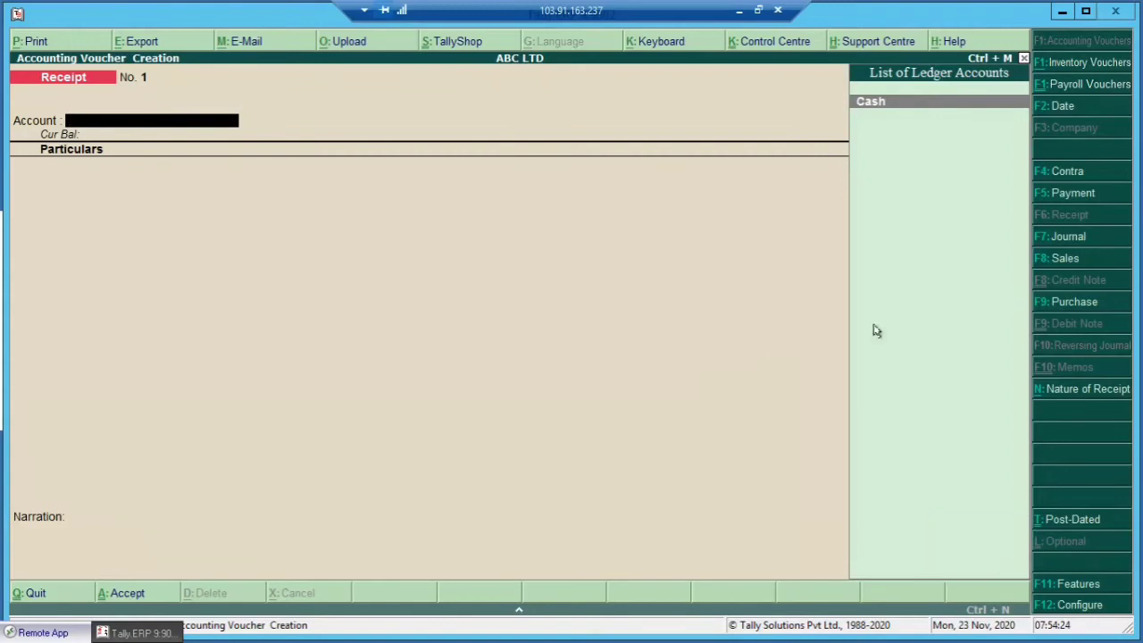
click(1069, 237)
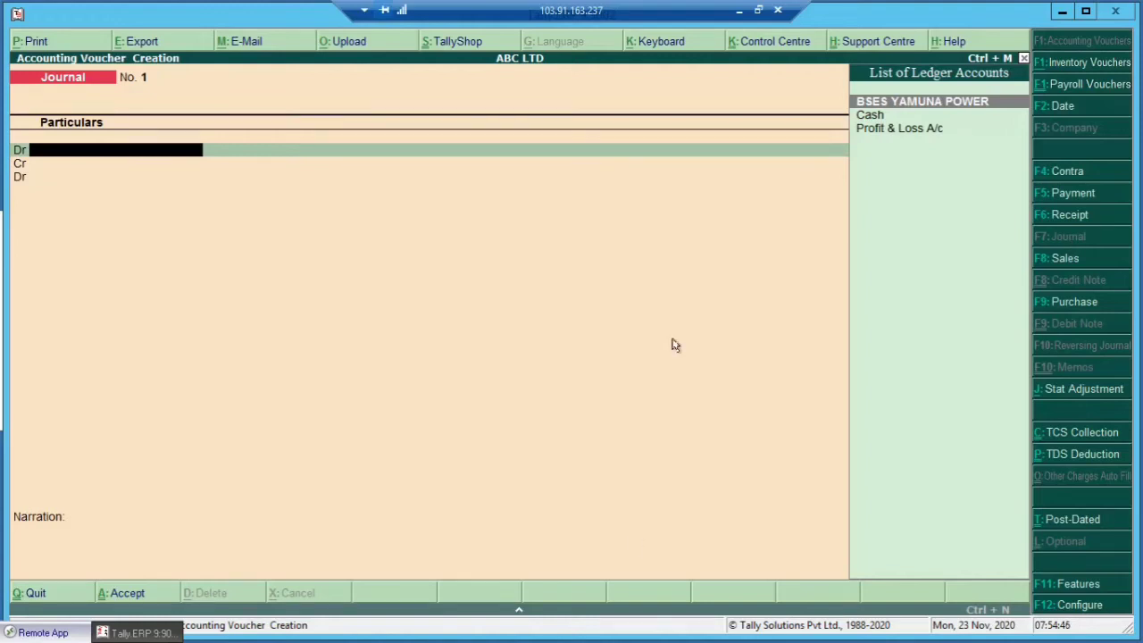
Examine the total charges payable in Electricity.pdf in Acrobat Reader and return to the Tally remote session.
click(739, 11)
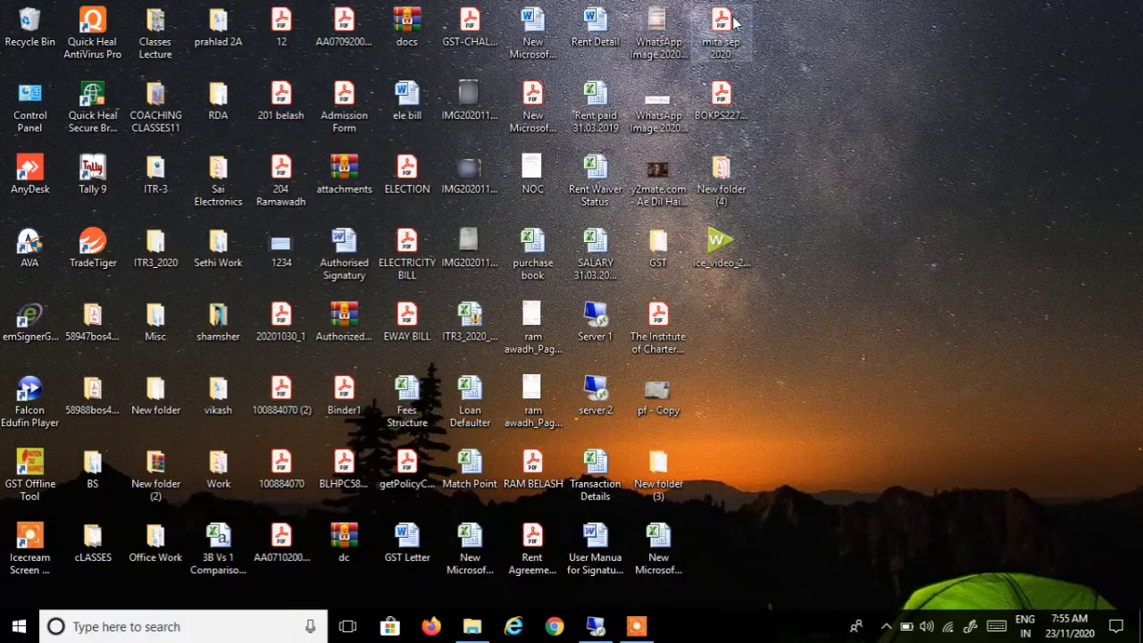
click(471, 628)
double_click(346, 143)
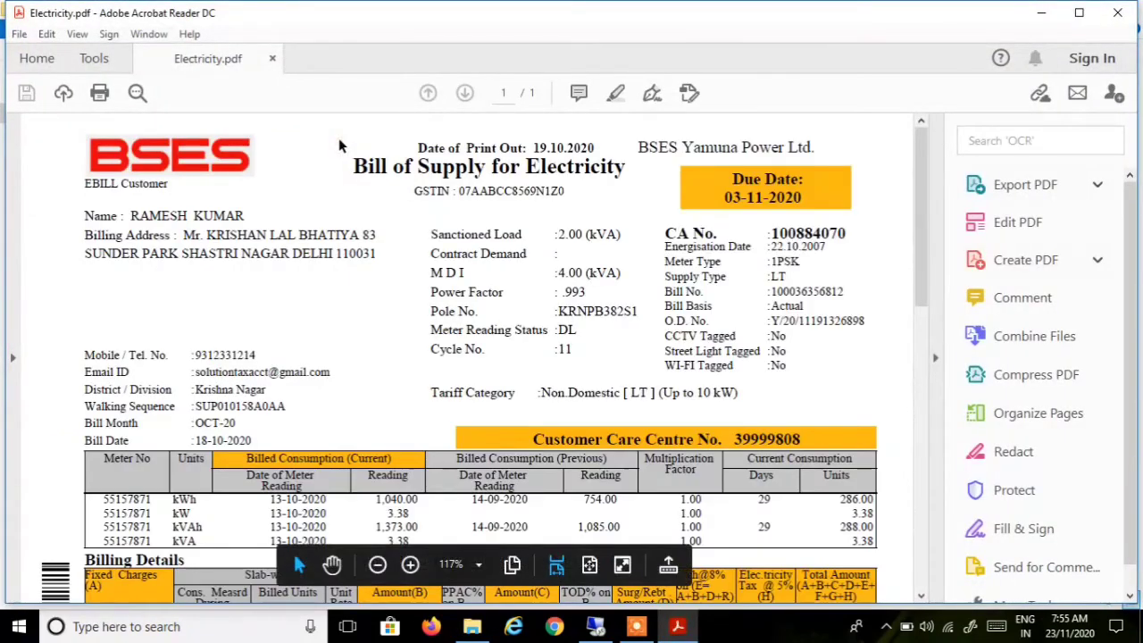
drag(924, 208, 947, 438)
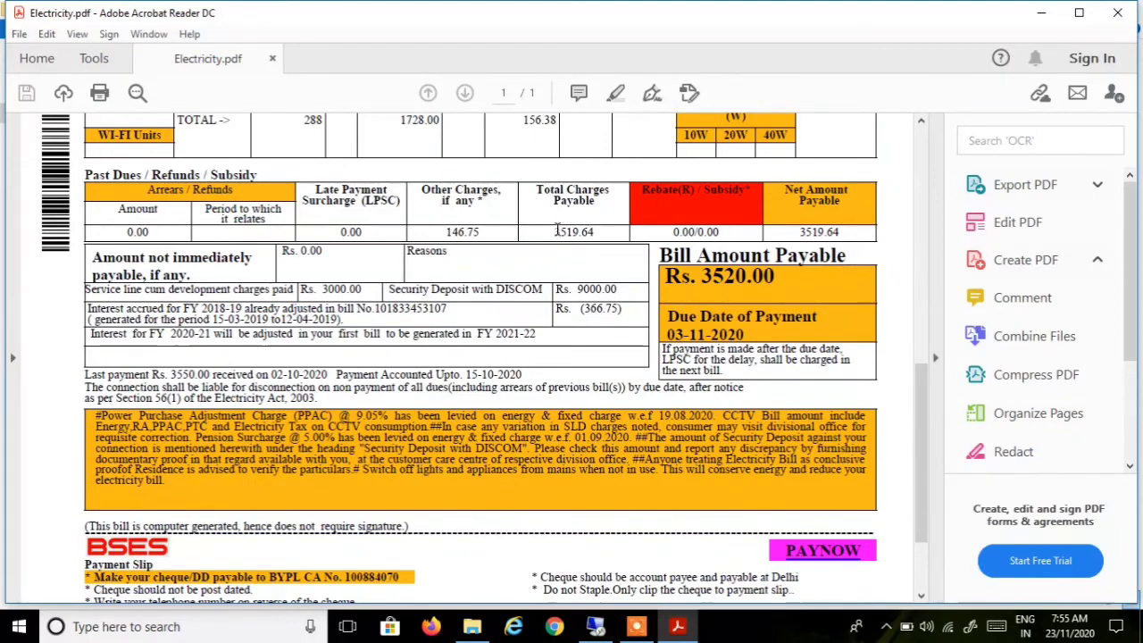
drag(554, 233, 594, 233)
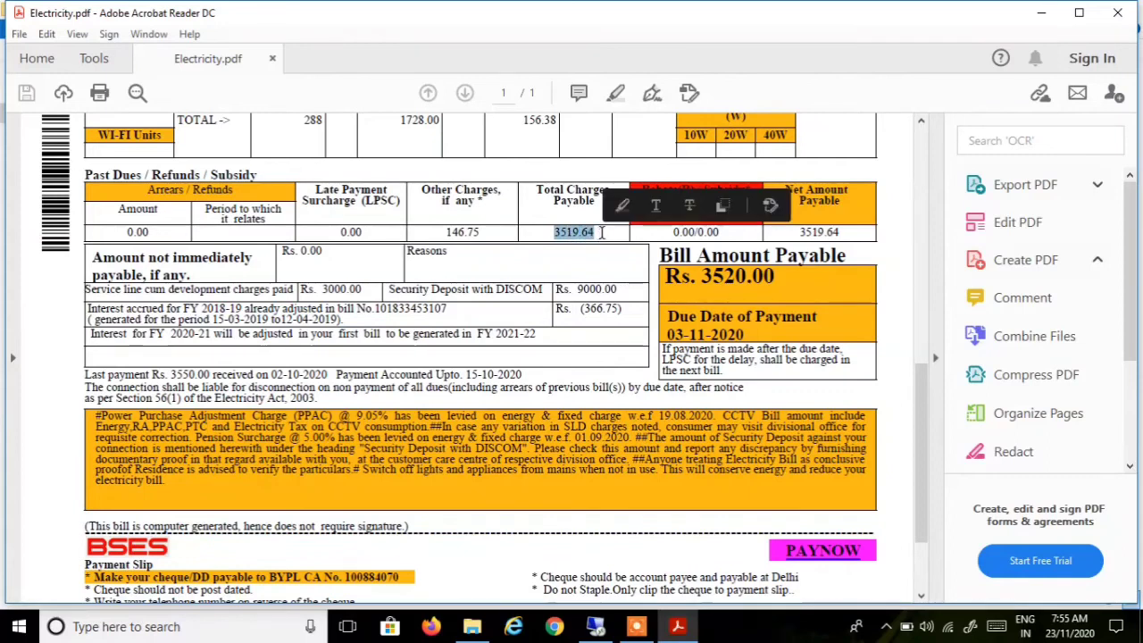
click(1041, 13)
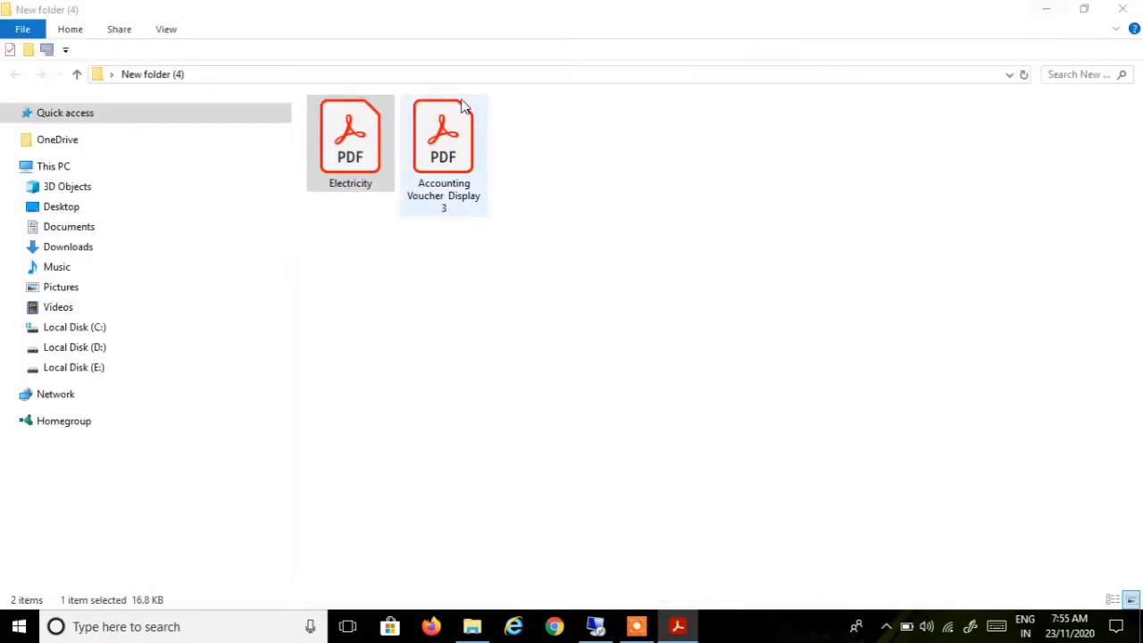
click(593, 630)
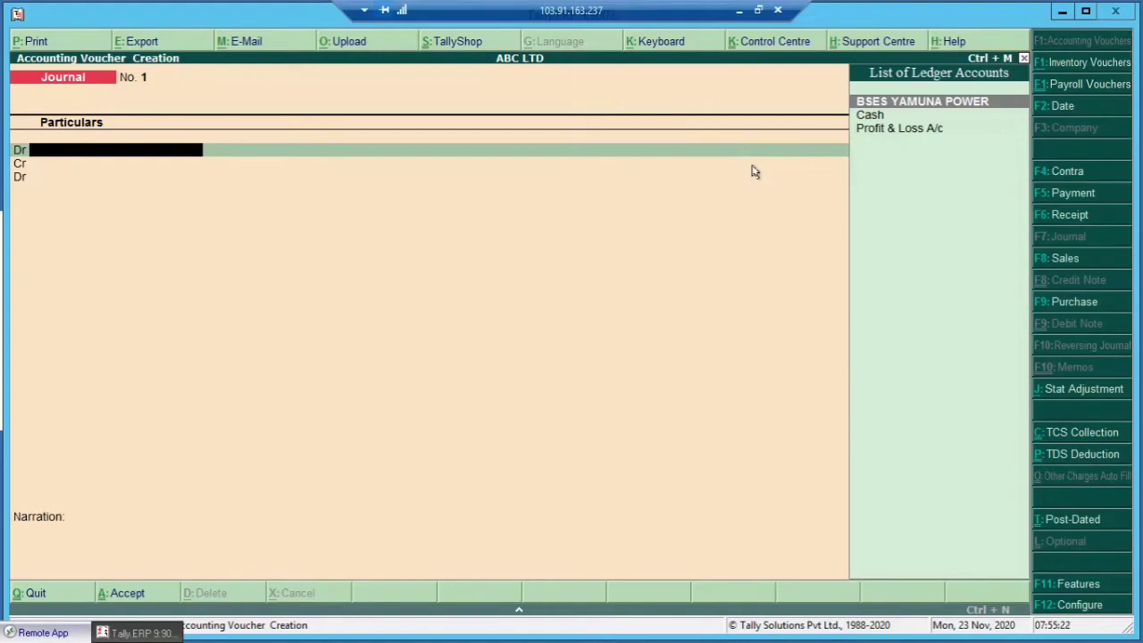
Start a new ledger from the journal's debit line and name it ELECTRICITY EXPENSES.
key(Down)
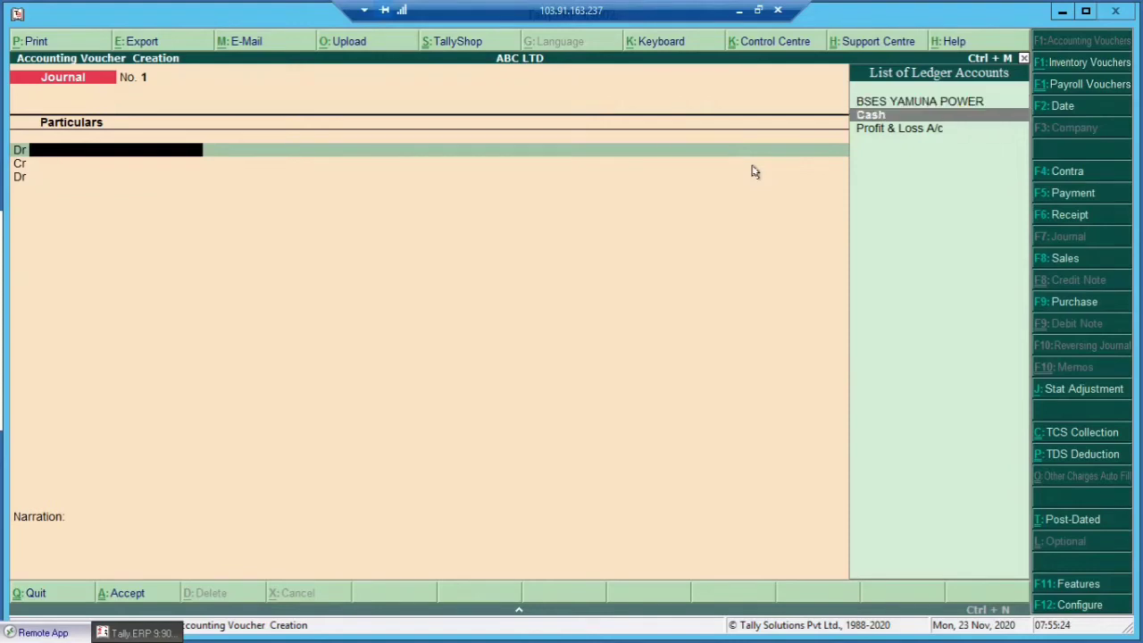
key(Up)
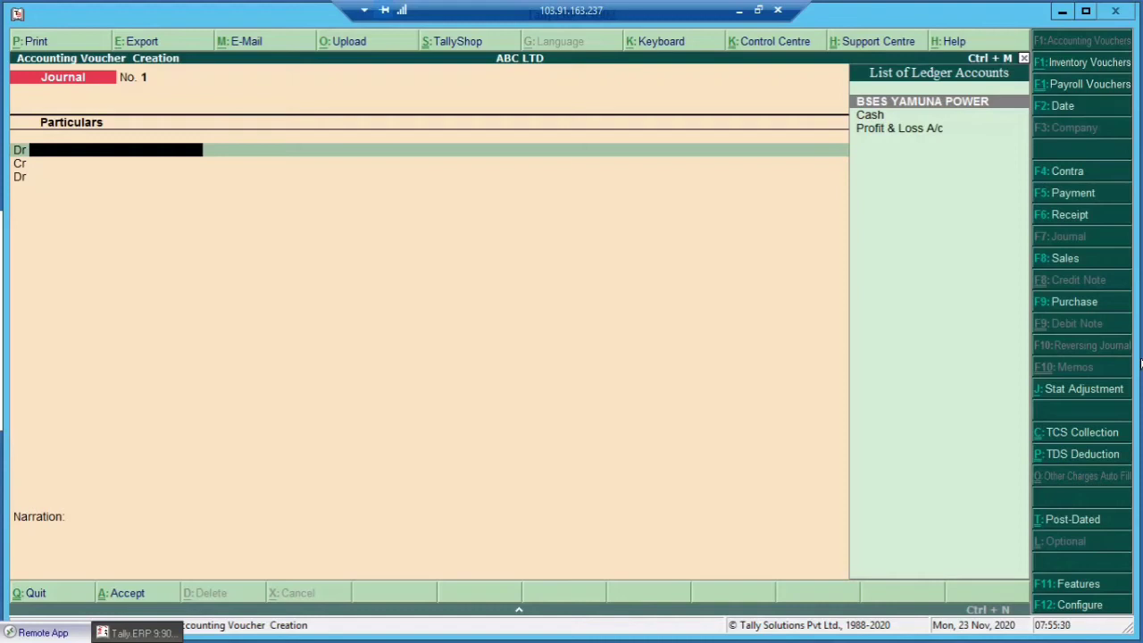
key(alt+c)
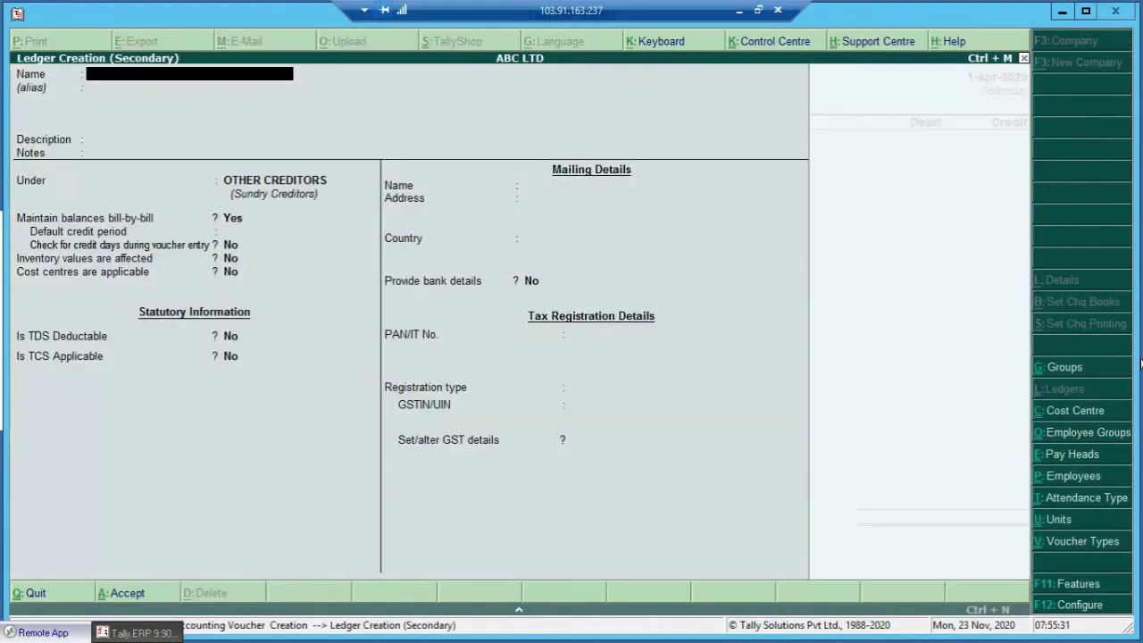
text(ELECTRICITY EX)
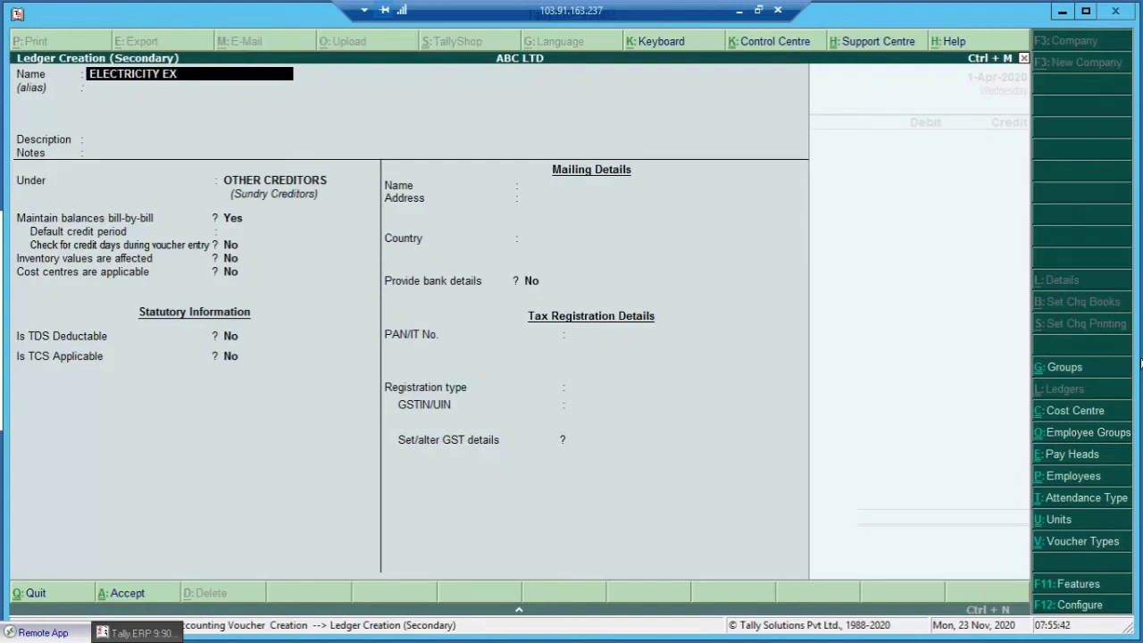
text(PENSES)
key(Return)
key(Return)
key(Return)
key(Return)
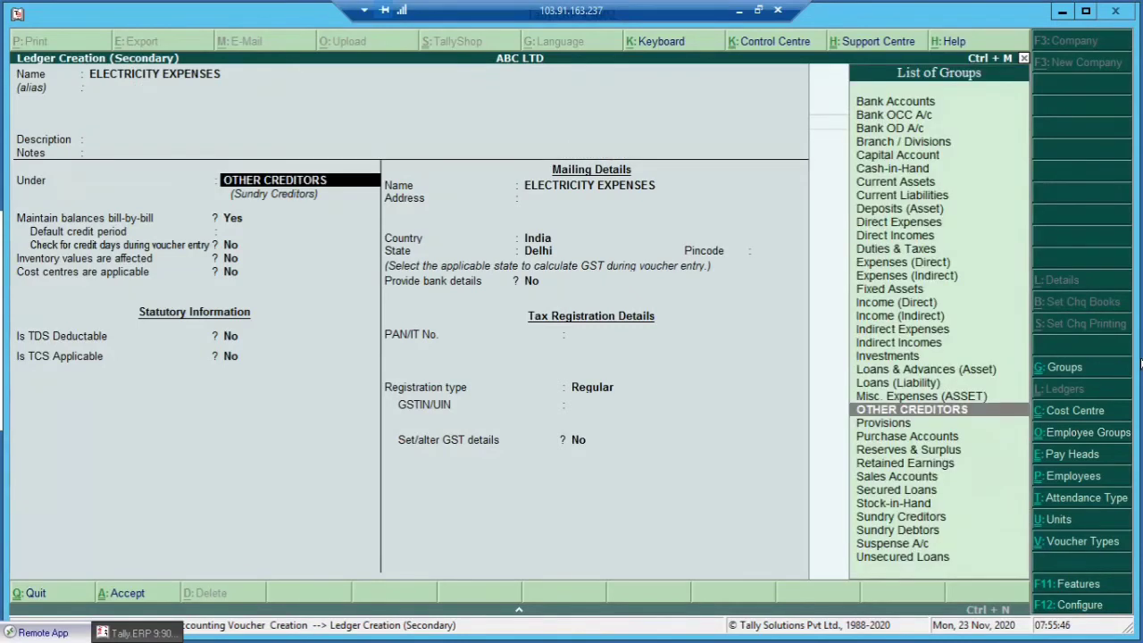
Place the ledger under Indirect Expenses, keep the default statutory settings, and save it.
text(IN)
key(Down)
key(Down)
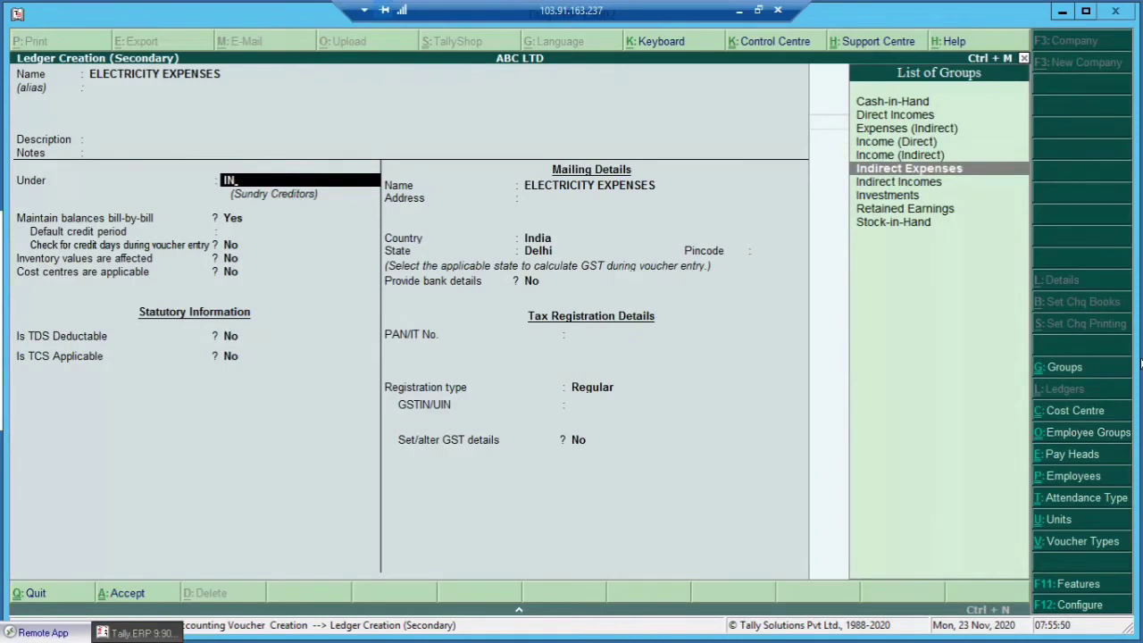
key(Return)
key(Return)
key(Return)
key(Return)
key(Return)
key(Return)
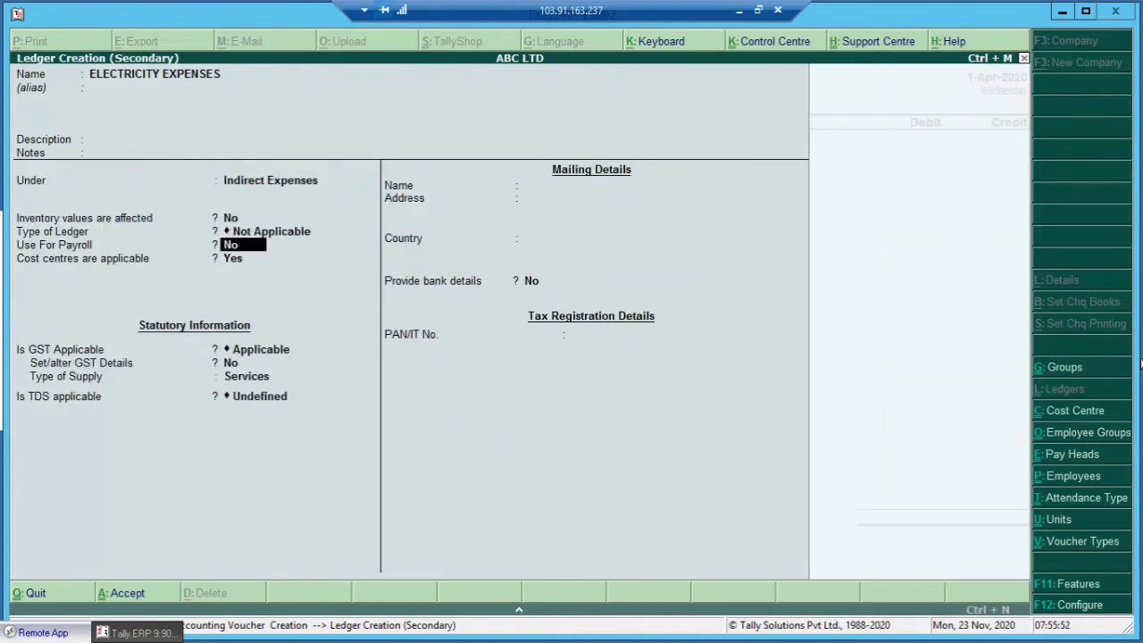
key(Return)
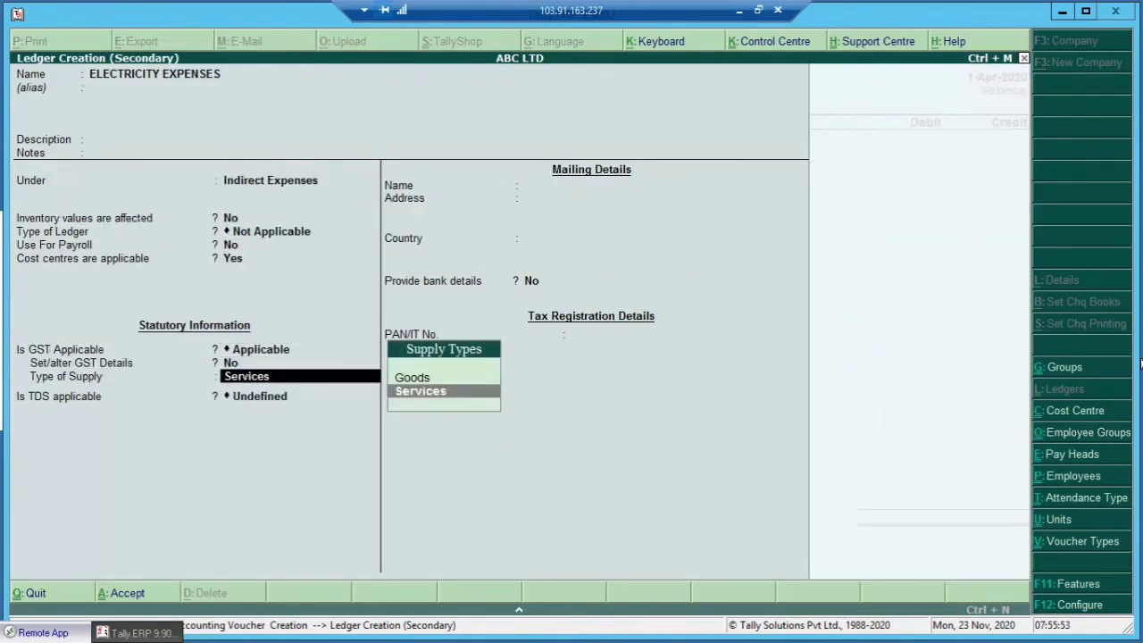
key(ctrl+a)
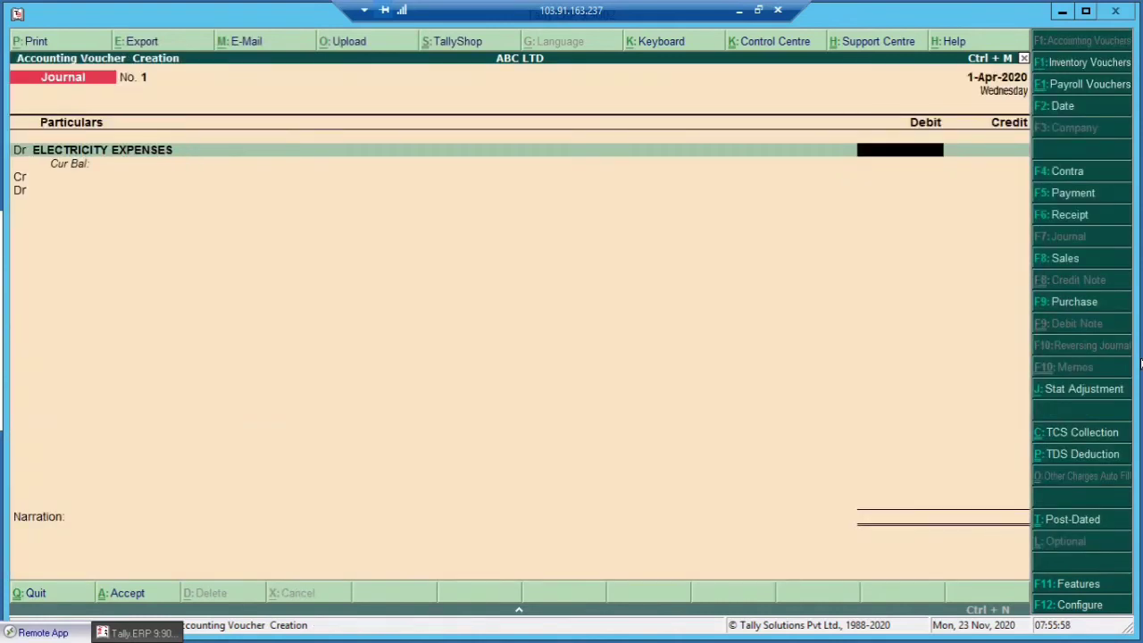
Debit ELECTRICITY EXPENSES with 3520 and allocate the full amount to a new primary cost centre named ELE.
text(3520)
key(Return)
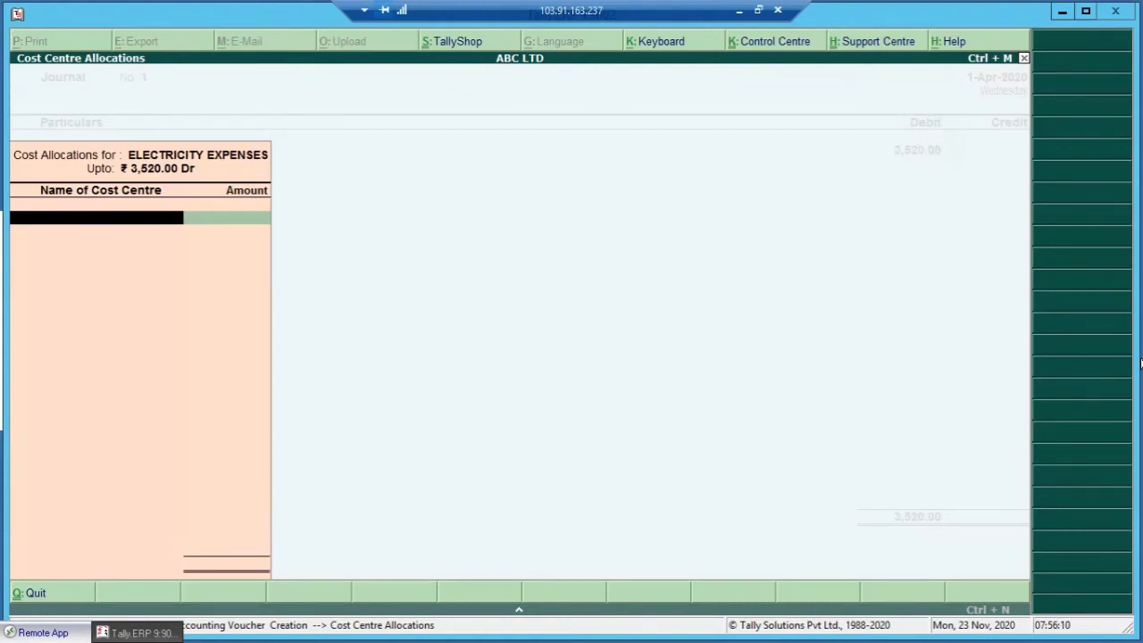
key(alt+c)
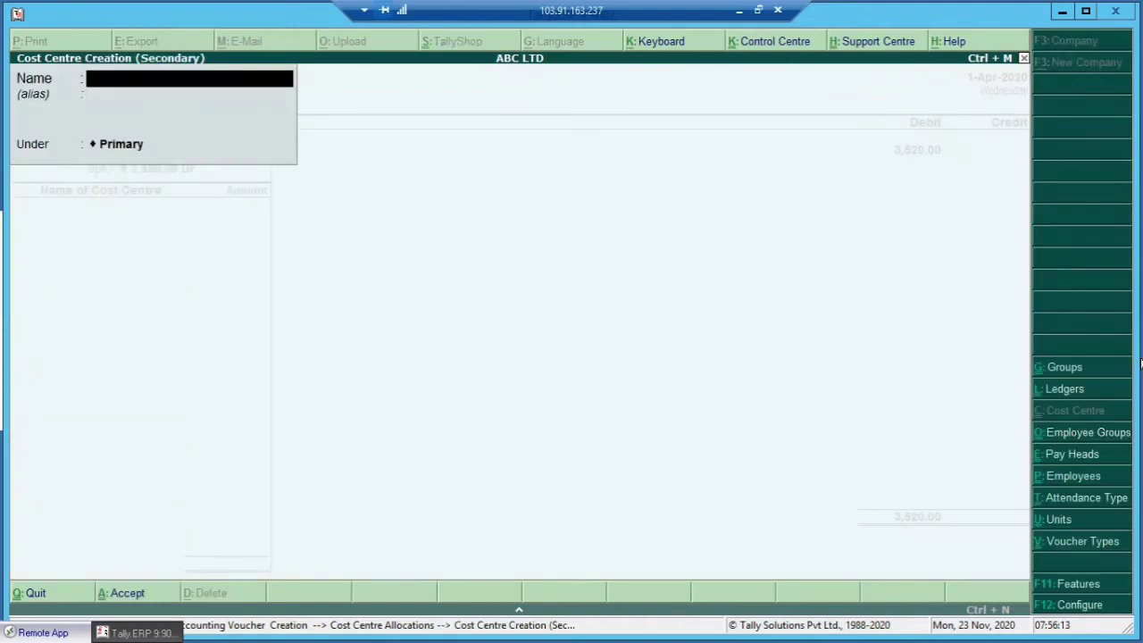
text(ELE)
key(Return)
key(Return)
key(Return)
key(Return)
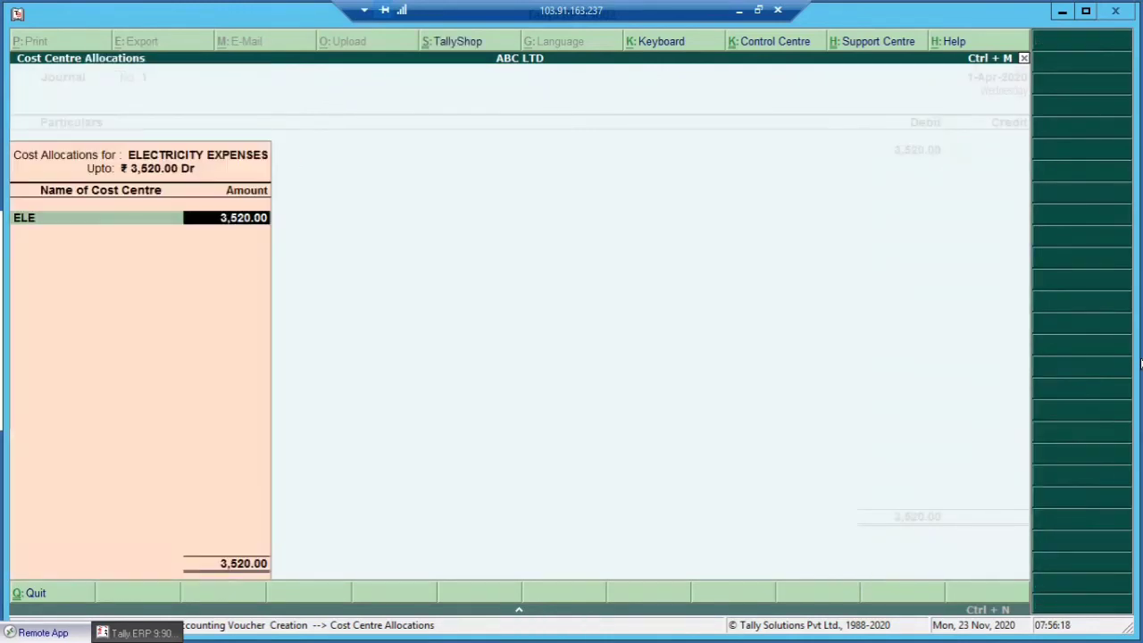
key(Return)
key(Return)
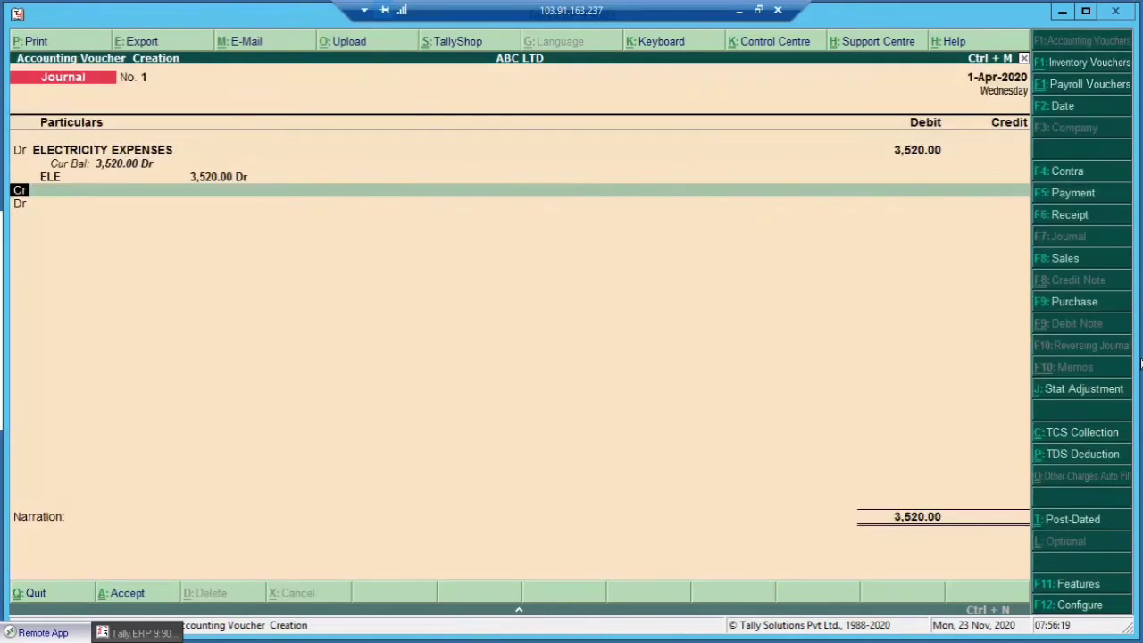
Credit BSES YAMUNA POWER with 3520 in the journal voucher, using On Account as the bill reference.
key(Return)
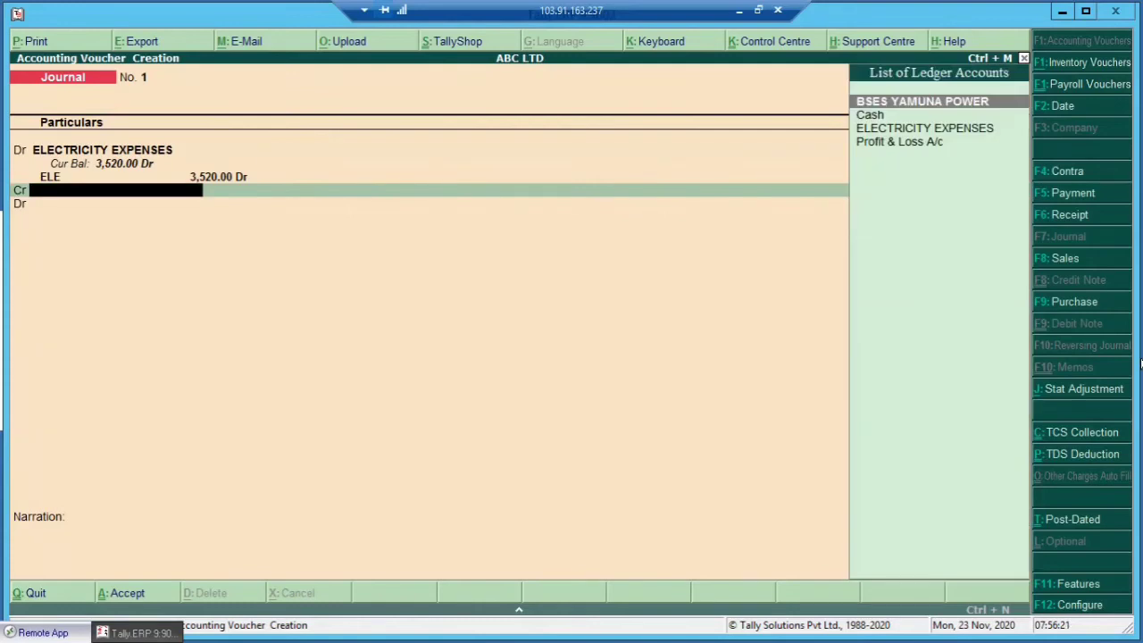
key(Return)
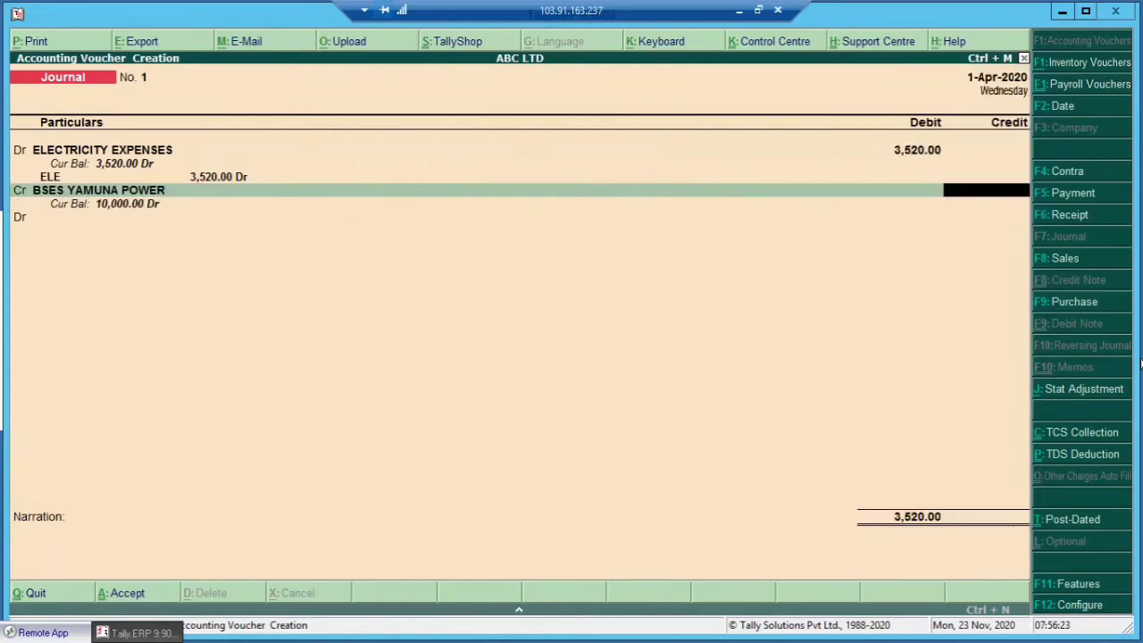
text(3520)
key(Return)
key(Return)
key(Return)
key(Return)
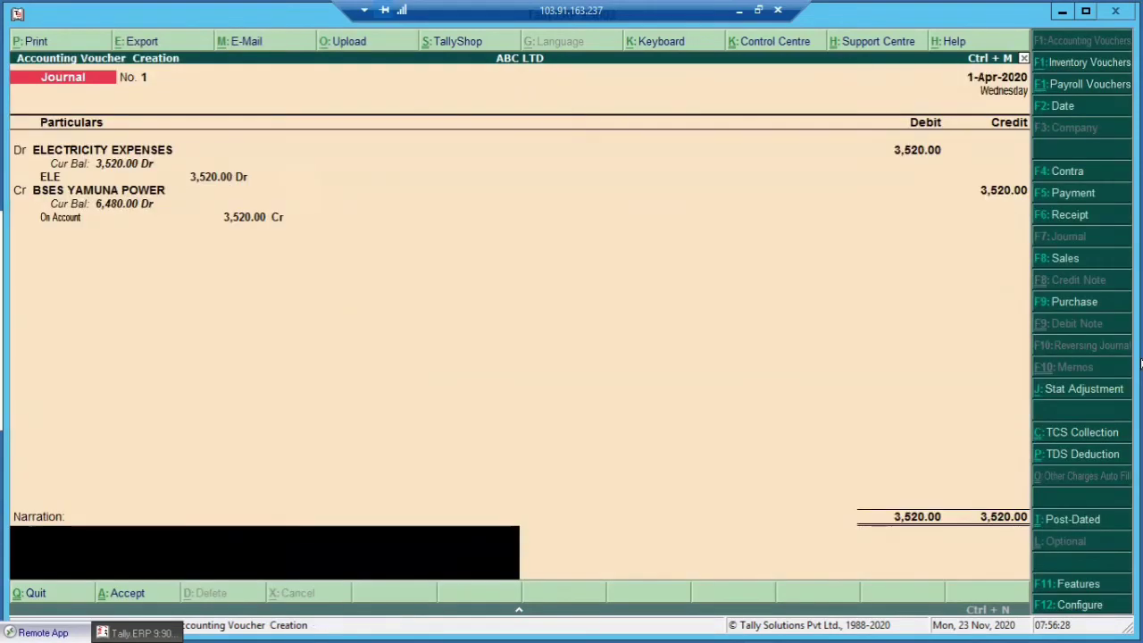
Enter the narration BILL 1 and save the journal voucher.
text(BILL 1)
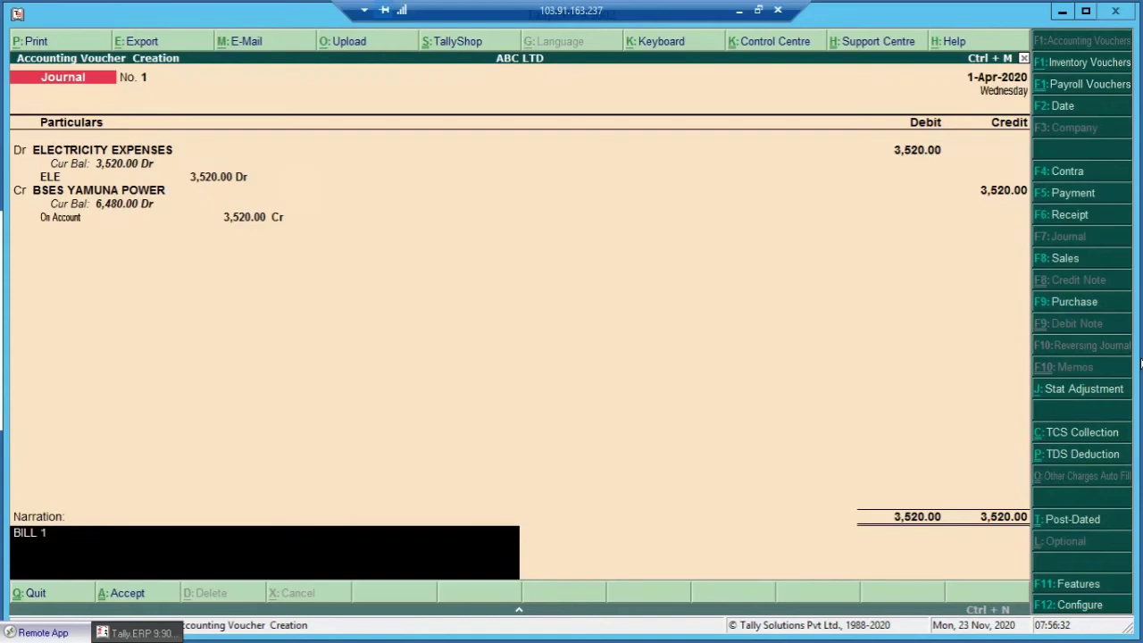
key(Return)
key(Return)
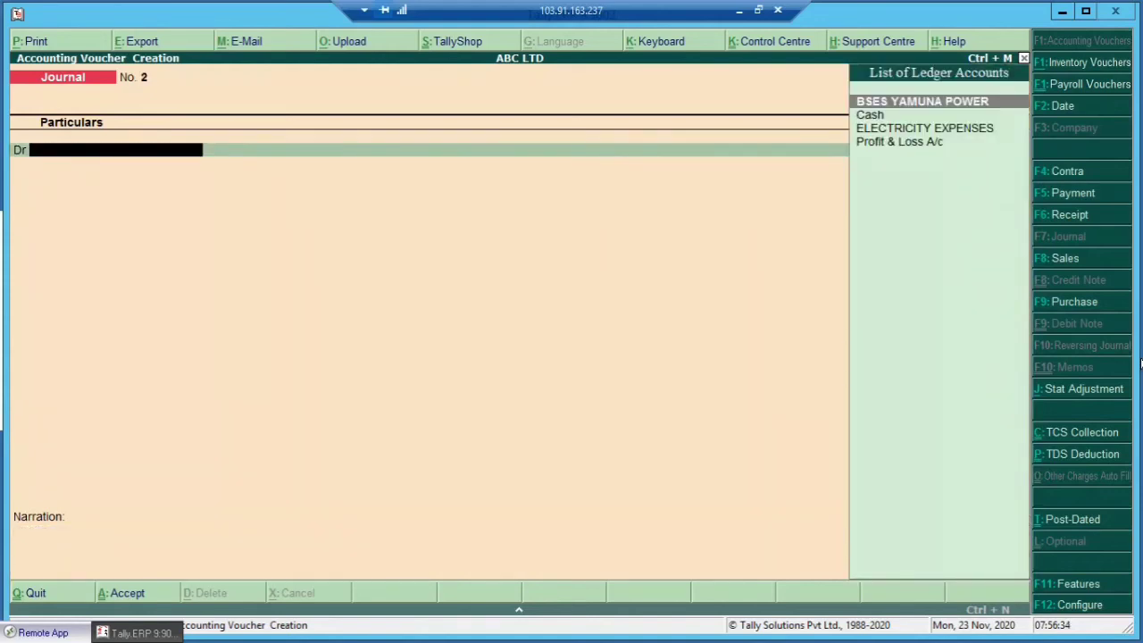
Leave the new journal entry, view the Sales voucher screen, and switch to a Purchase voucher.
key(Down)
key(Down)
key(Down)
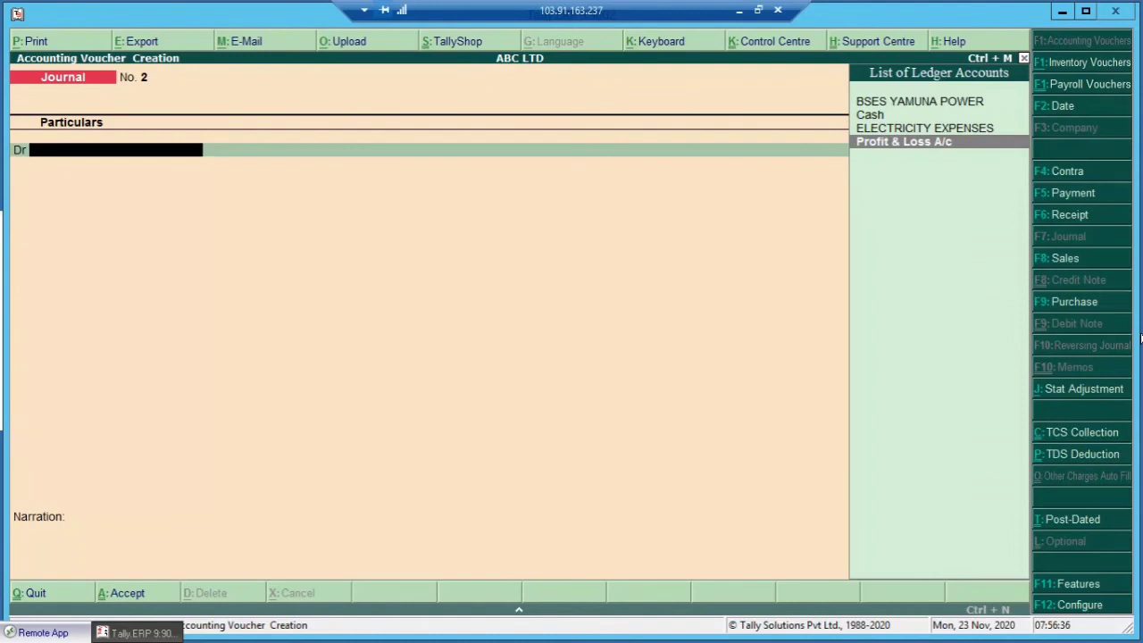
click(1062, 259)
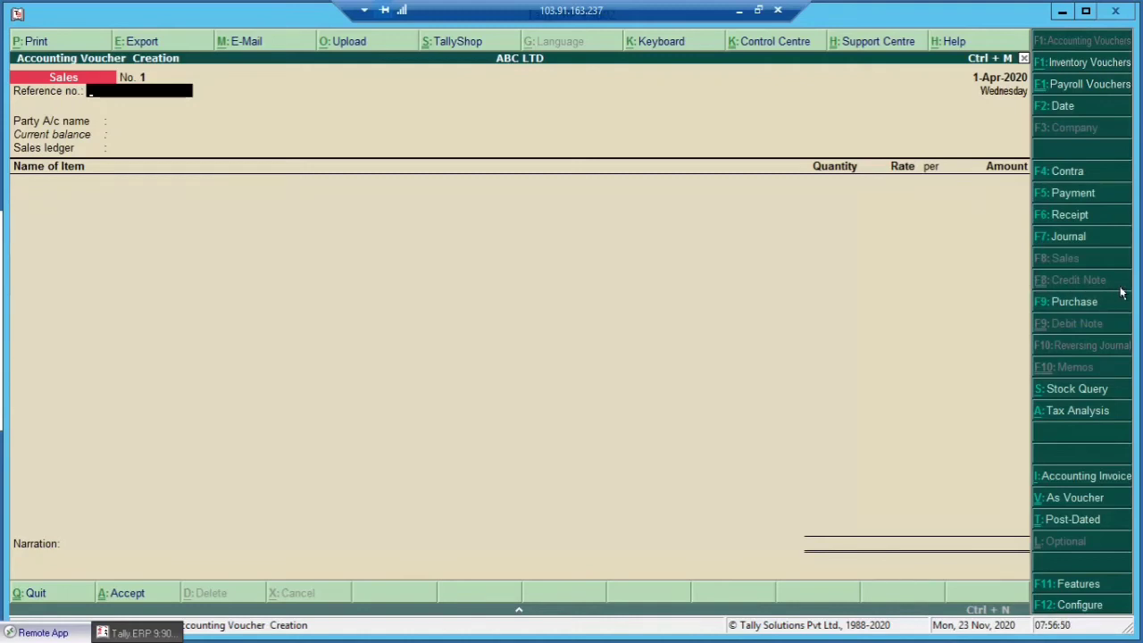
click(1072, 302)
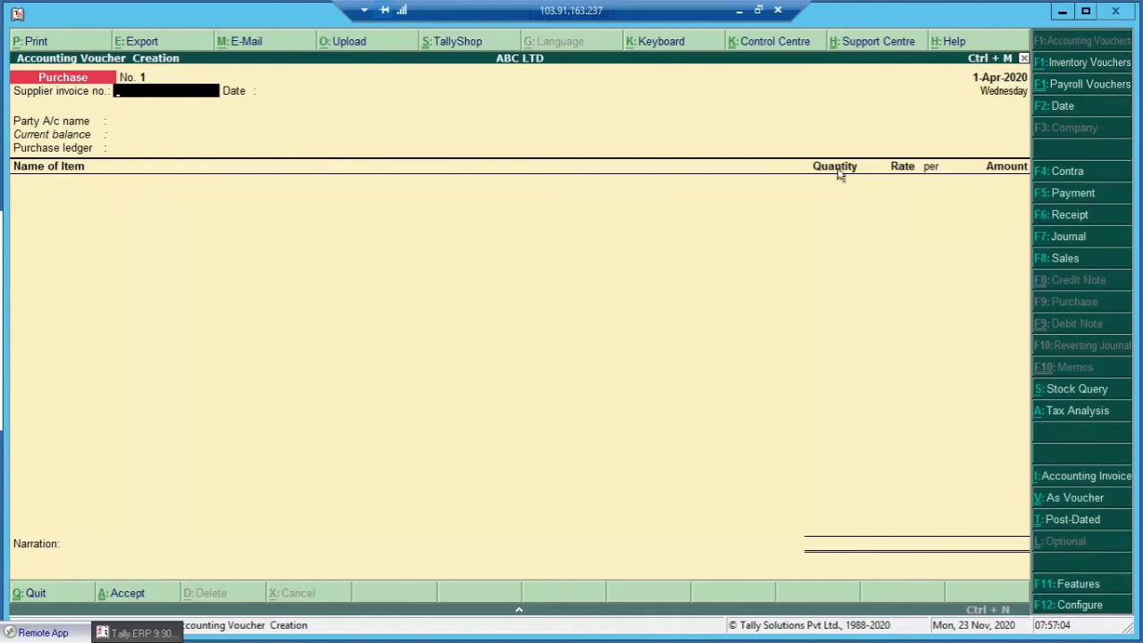
View the Stock Query from the Purchase voucher, close the antivirus pop-up, and return to the voucher.
click(1072, 394)
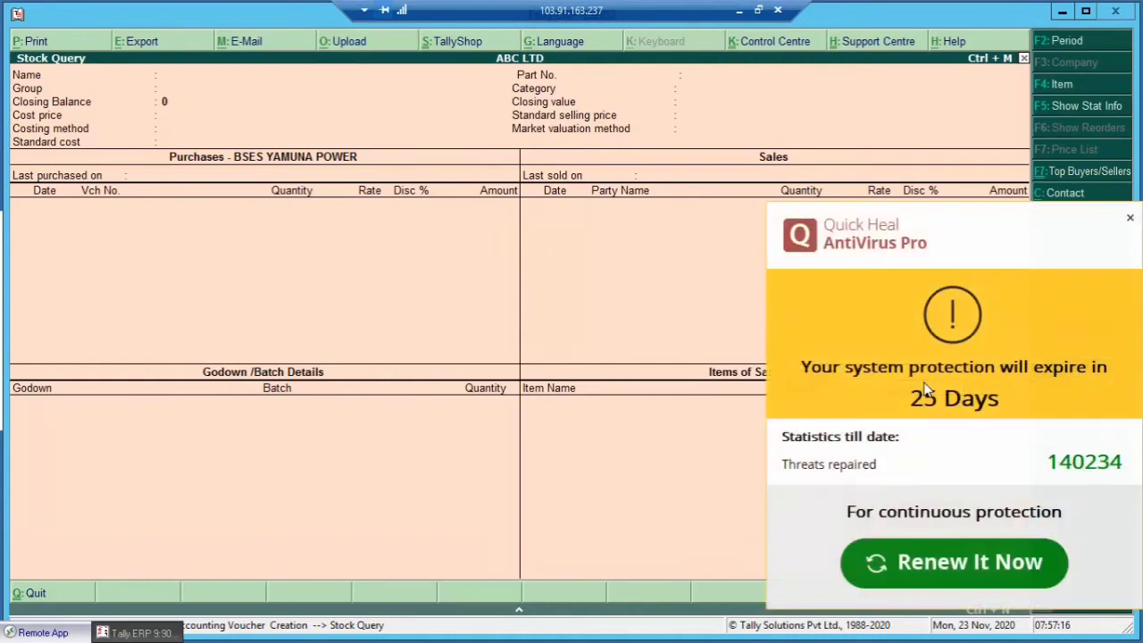
click(1129, 218)
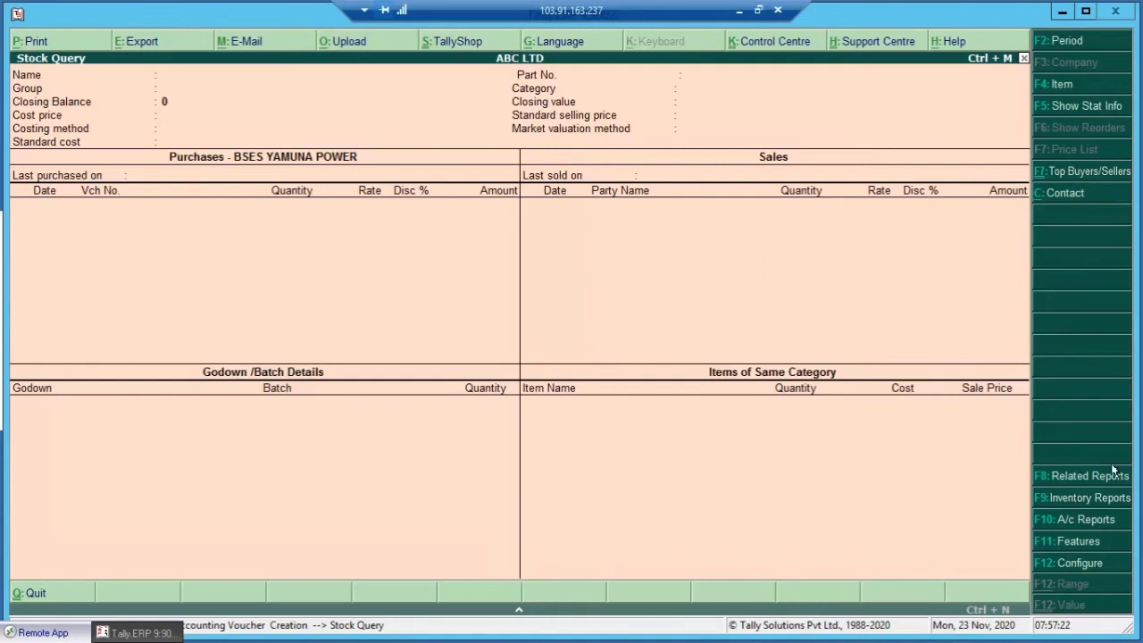
key(Escape)
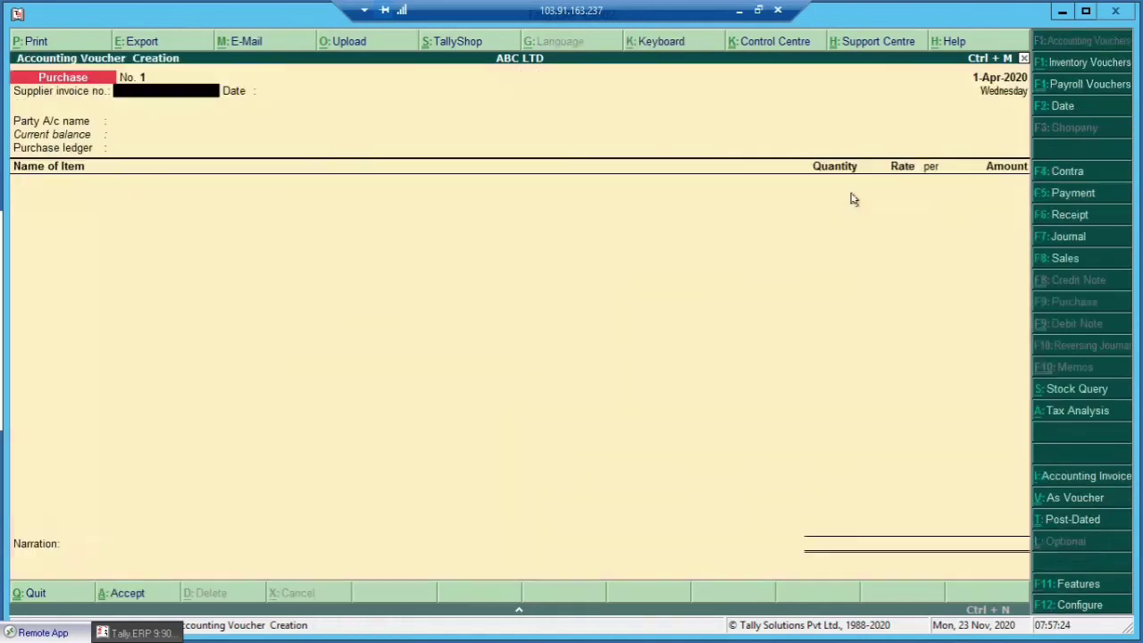
Request the Tax Analysis for the Purchase voucher and change the voucher to Accounting Invoice mode.
click(1071, 413)
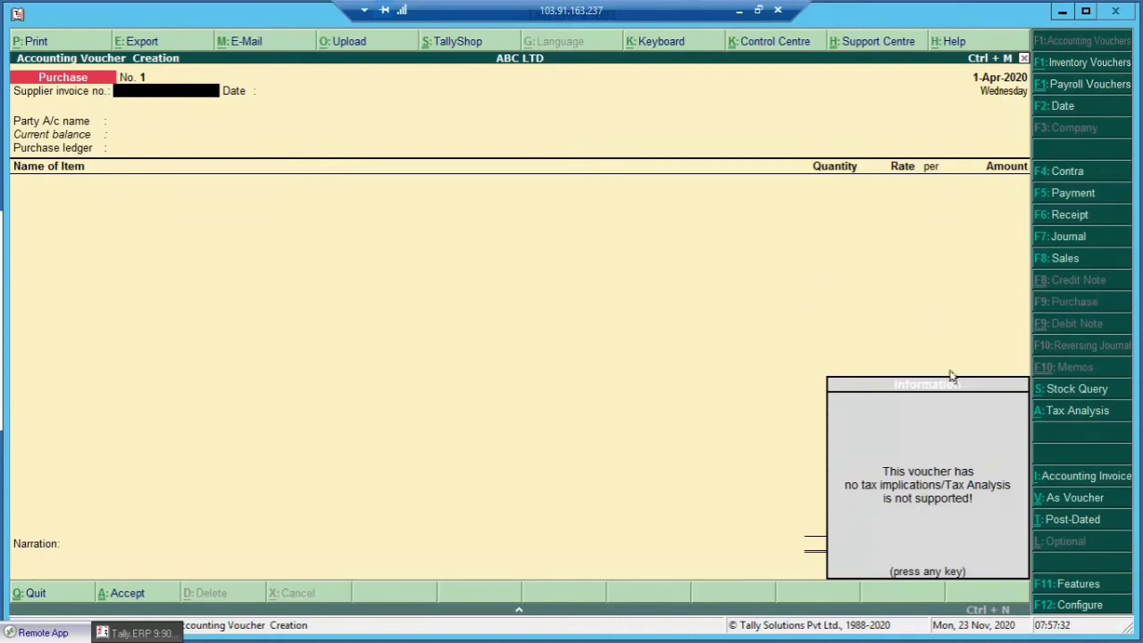
click(927, 516)
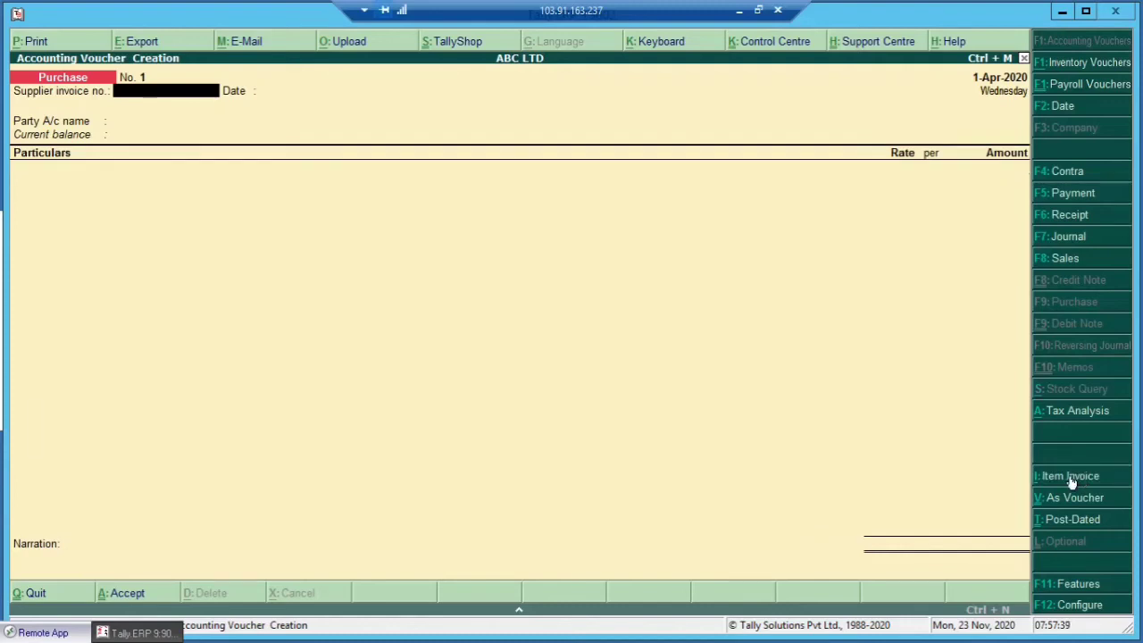
Switch the Purchase voucher between voucher and invoice modes to compare the layouts, finishing in invoice mode.
click(1073, 502)
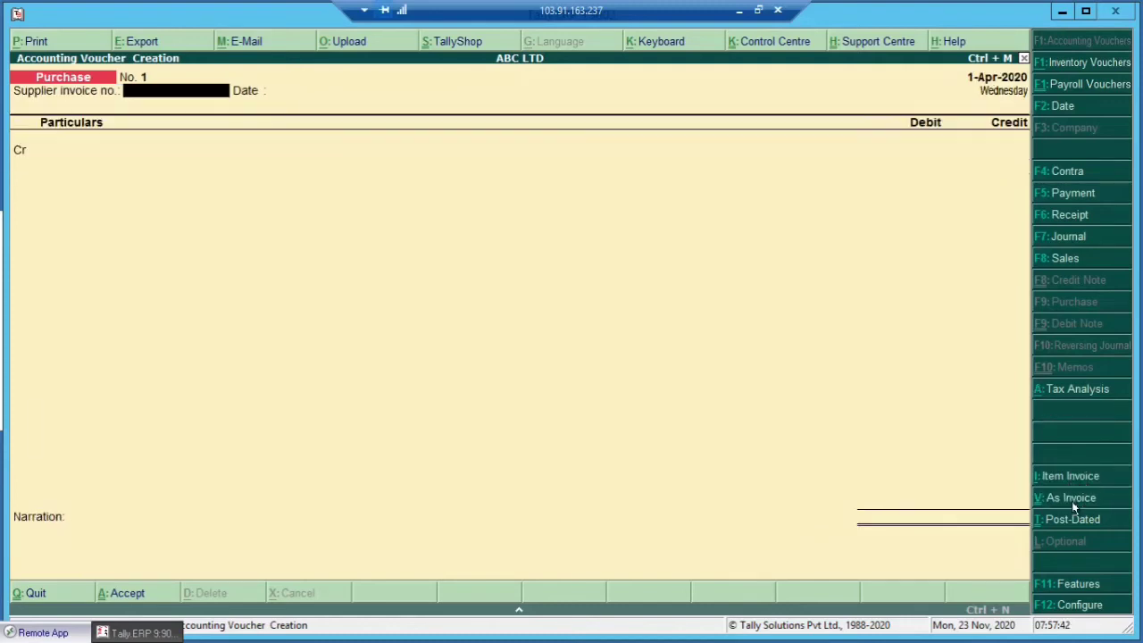
click(1071, 501)
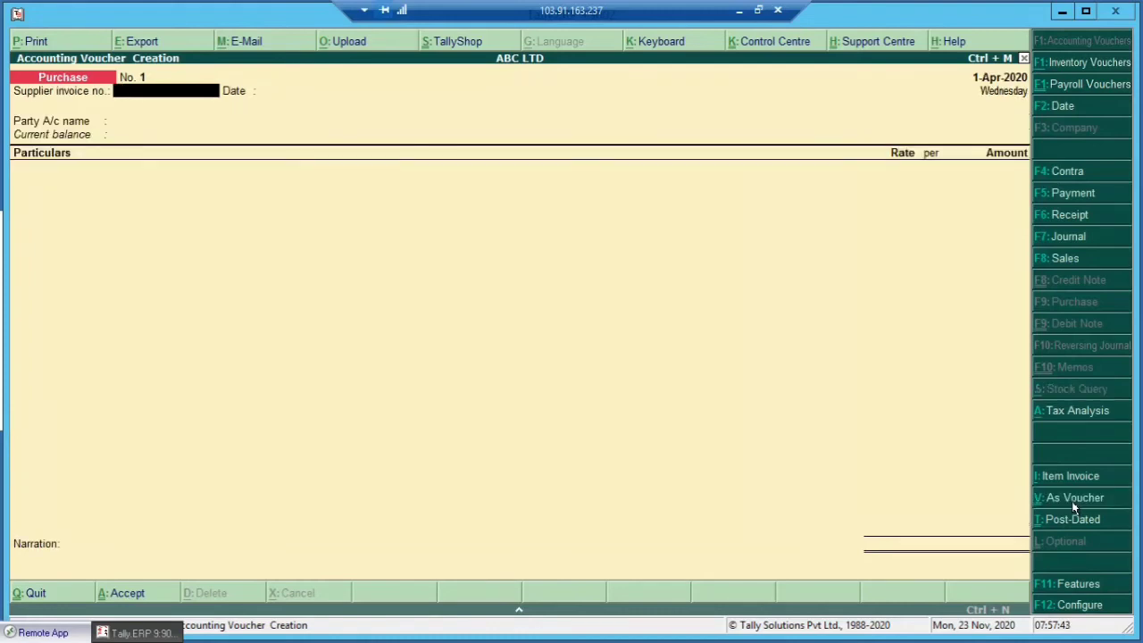
click(1072, 501)
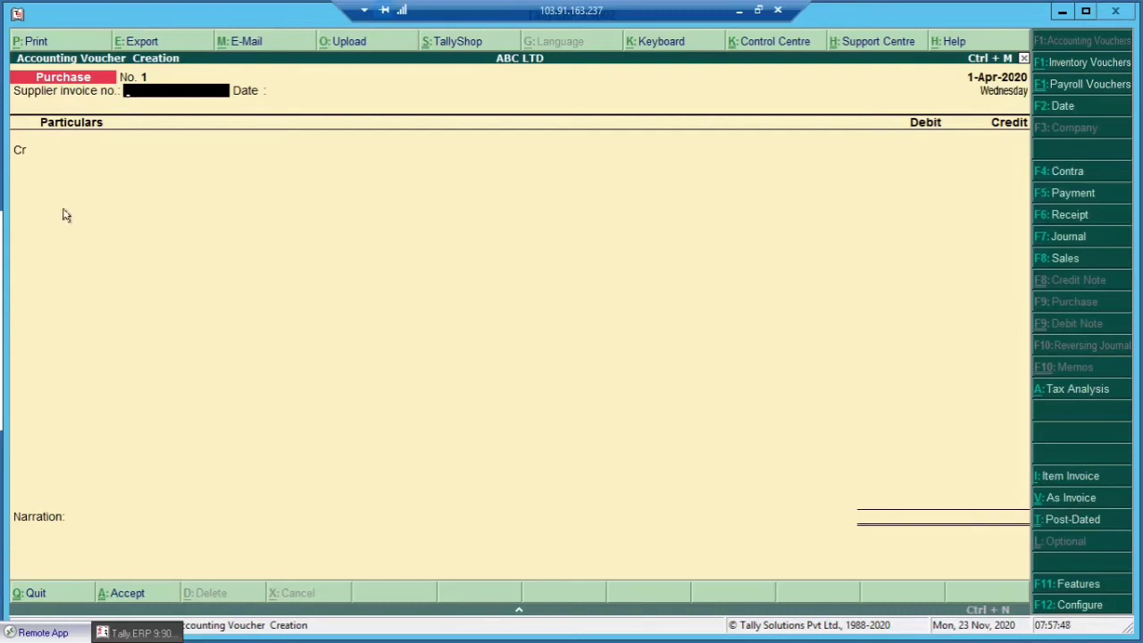
click(1058, 501)
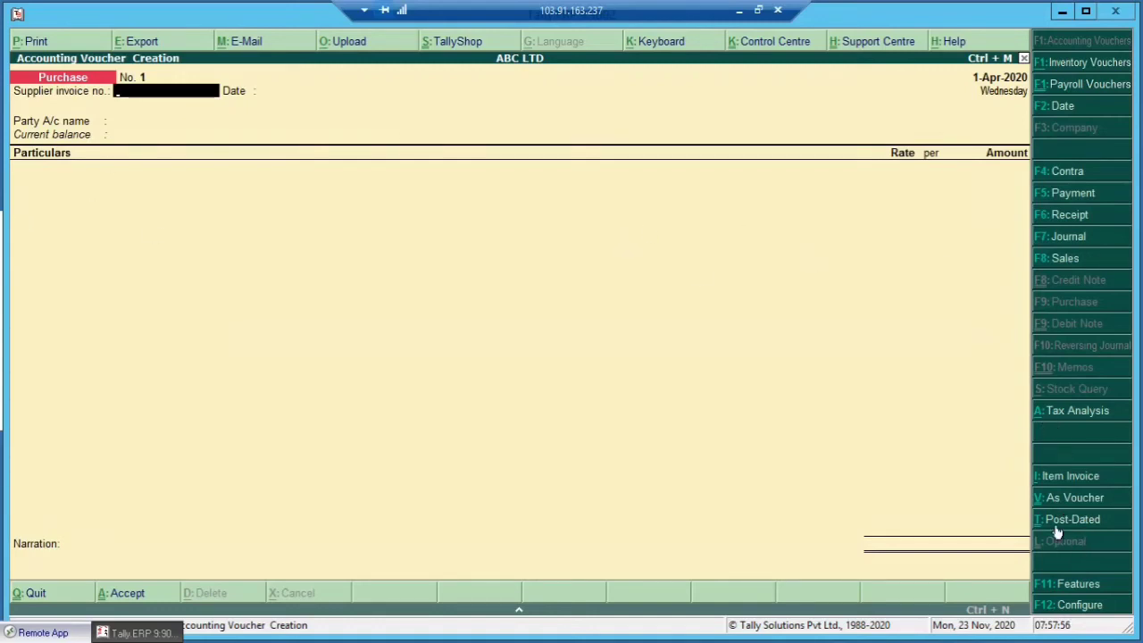
Review the Purchase Invoice Configuration options twice, accepting the existing settings each time.
click(1078, 605)
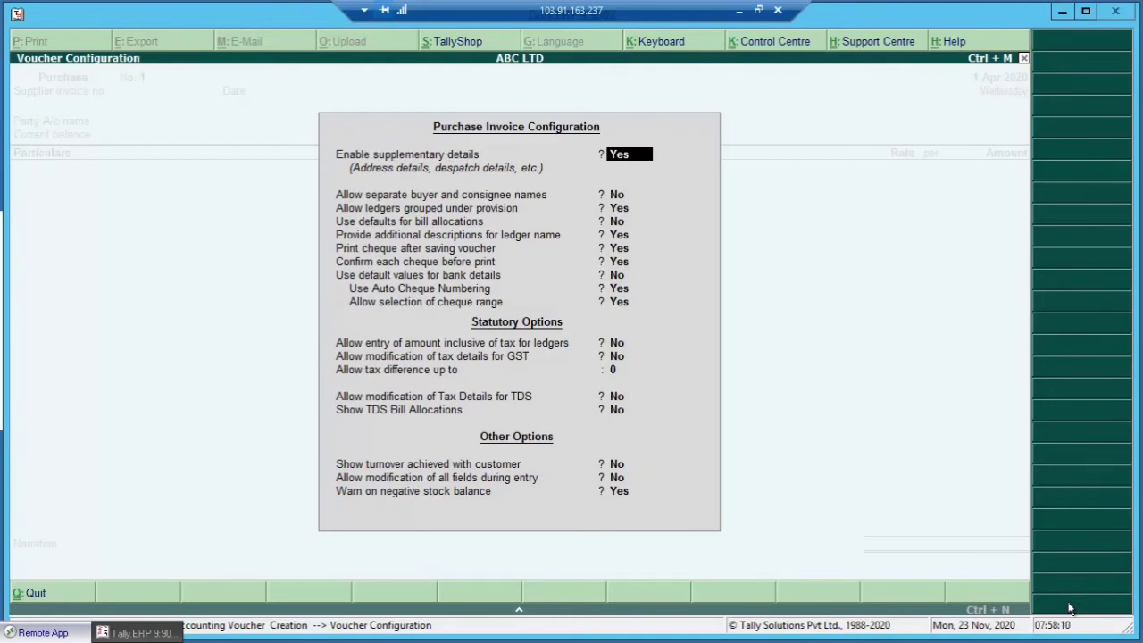
key(Return)
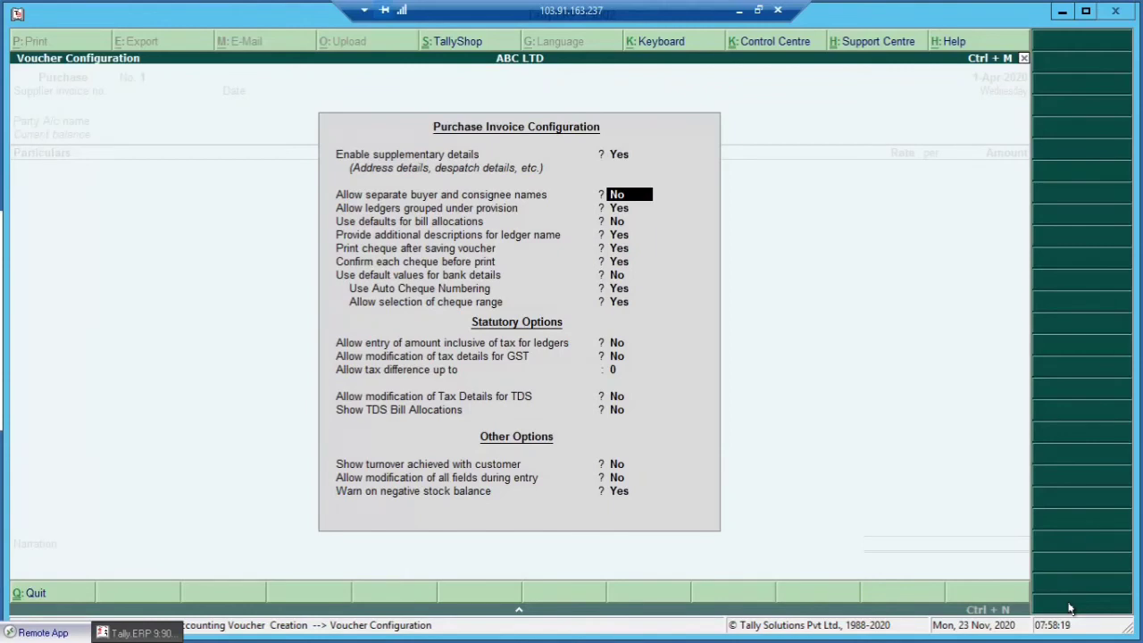
key(ctrl+a)
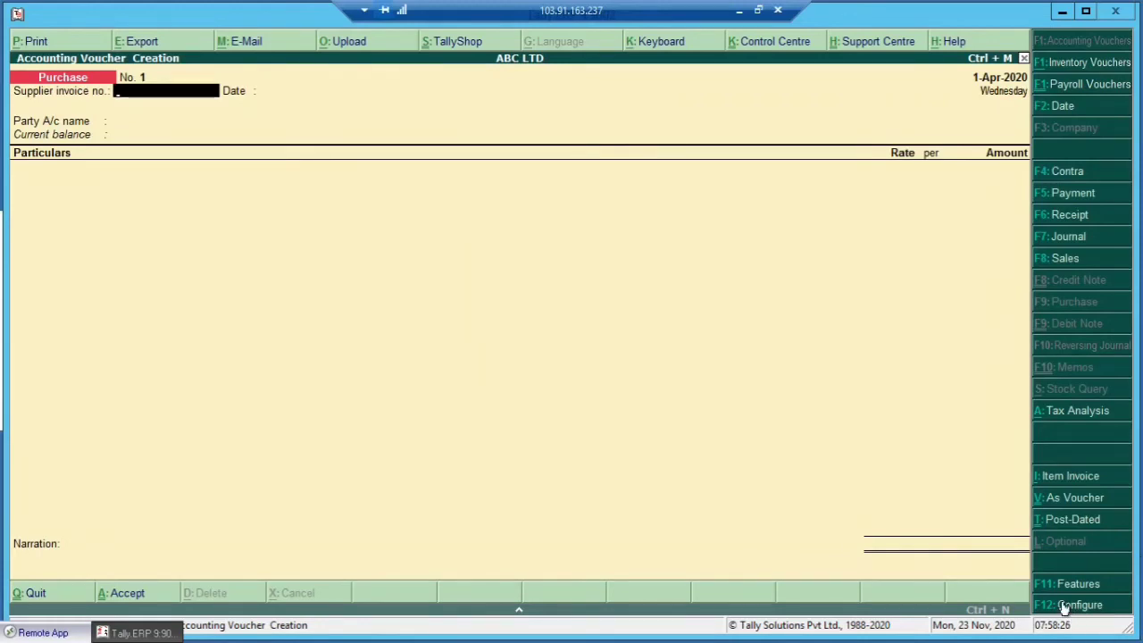
click(1064, 606)
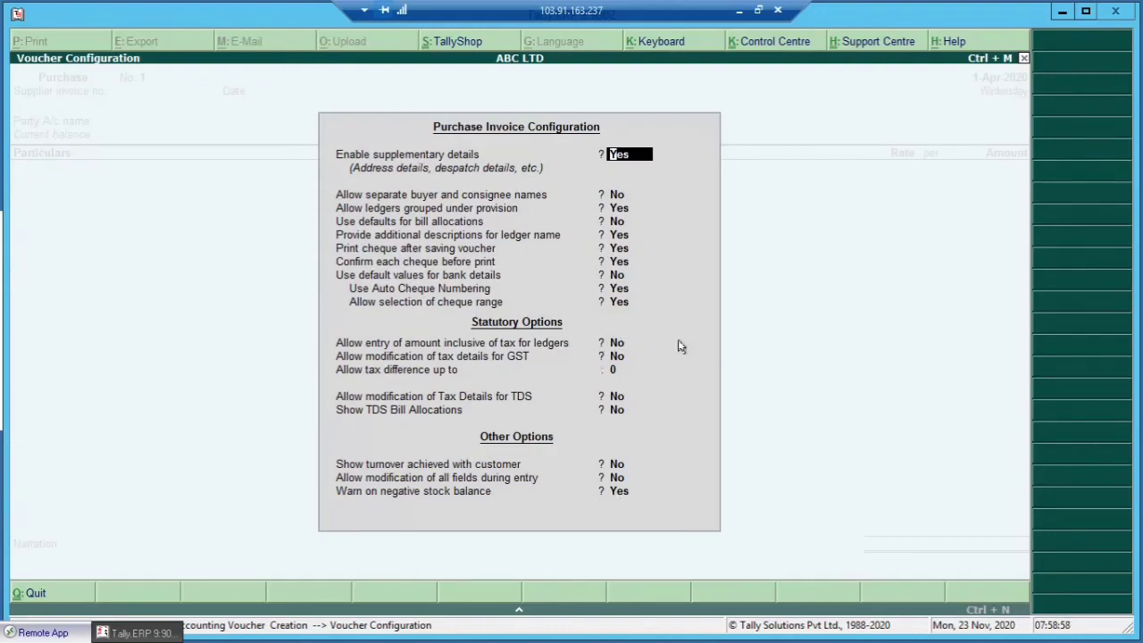
key(ctrl+a)
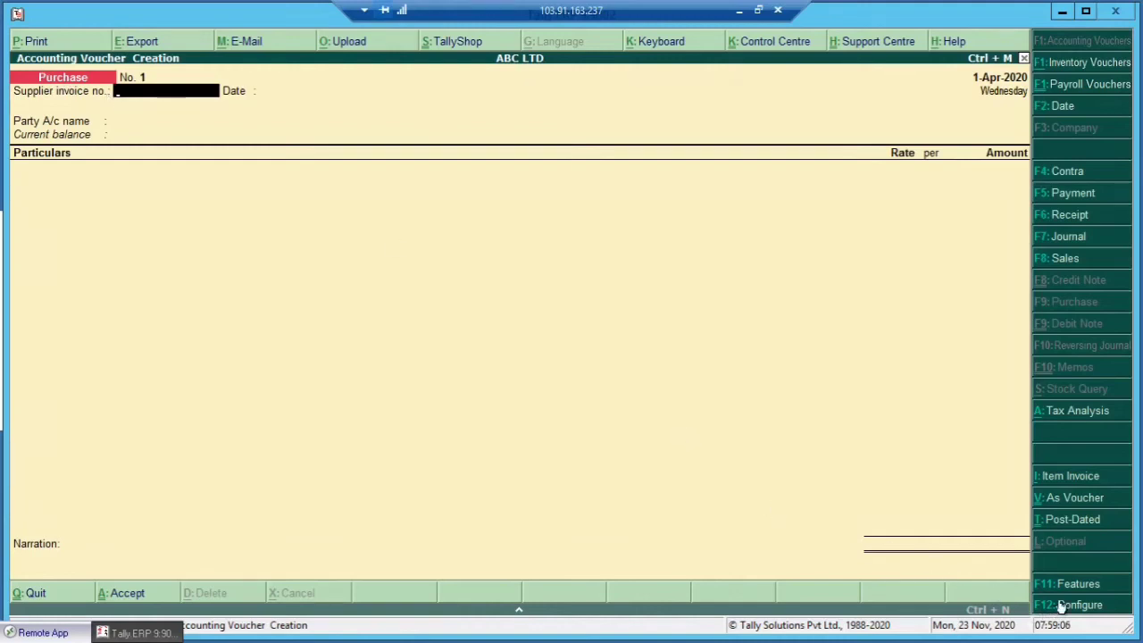
View the configuration options of the Sales voucher and of the Receipt voucher, keeping their settings.
click(1065, 258)
click(1082, 605)
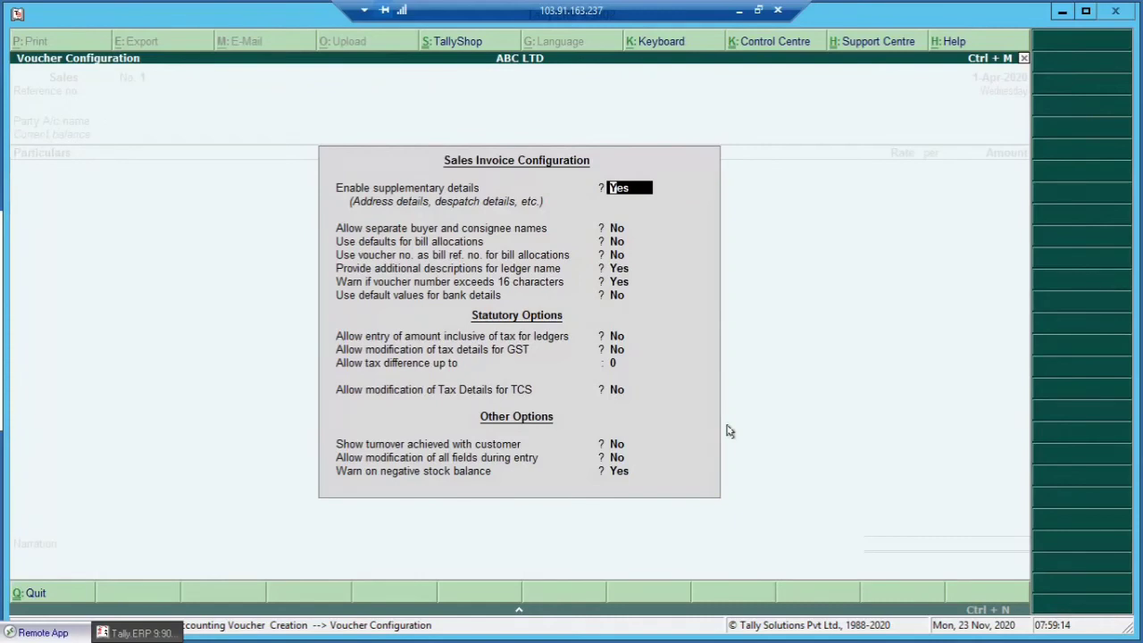
key(ctrl+a)
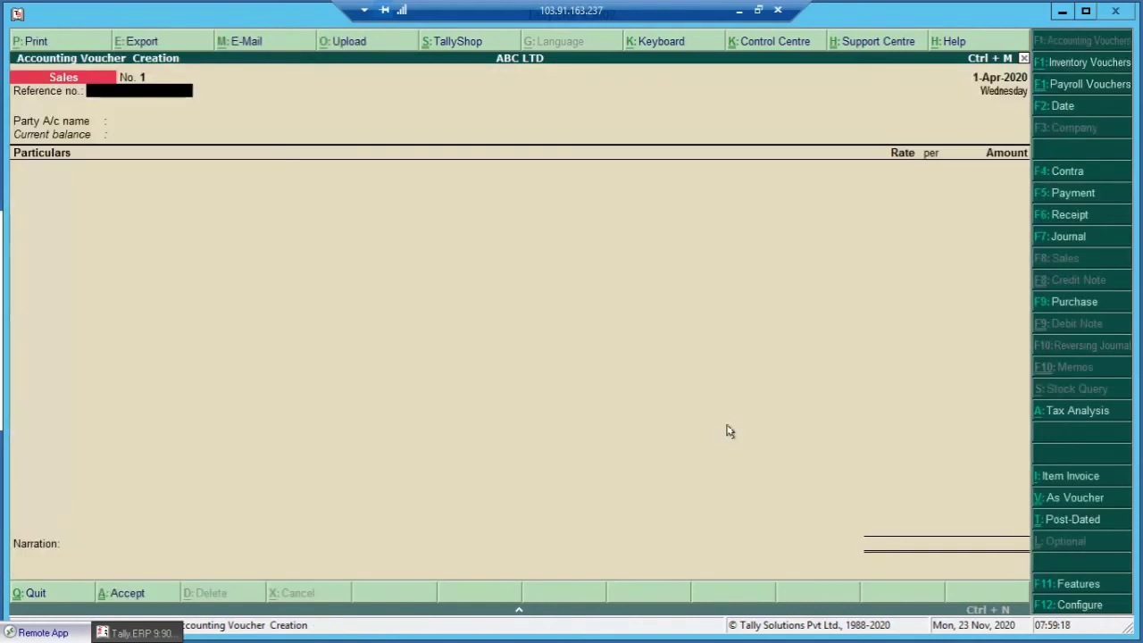
click(1070, 216)
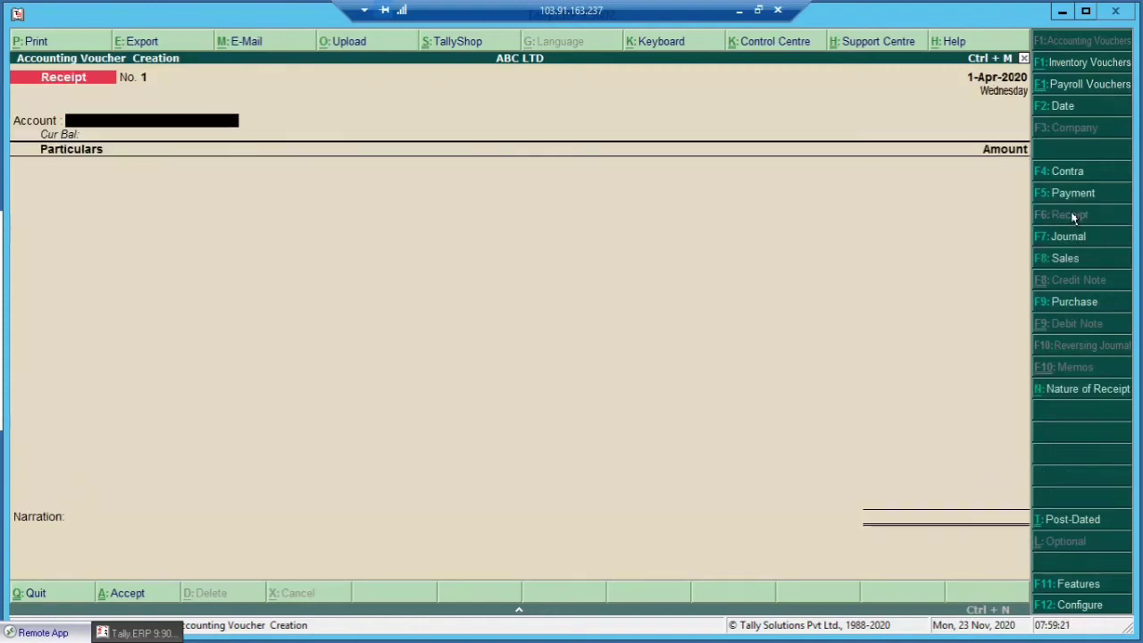
click(1076, 606)
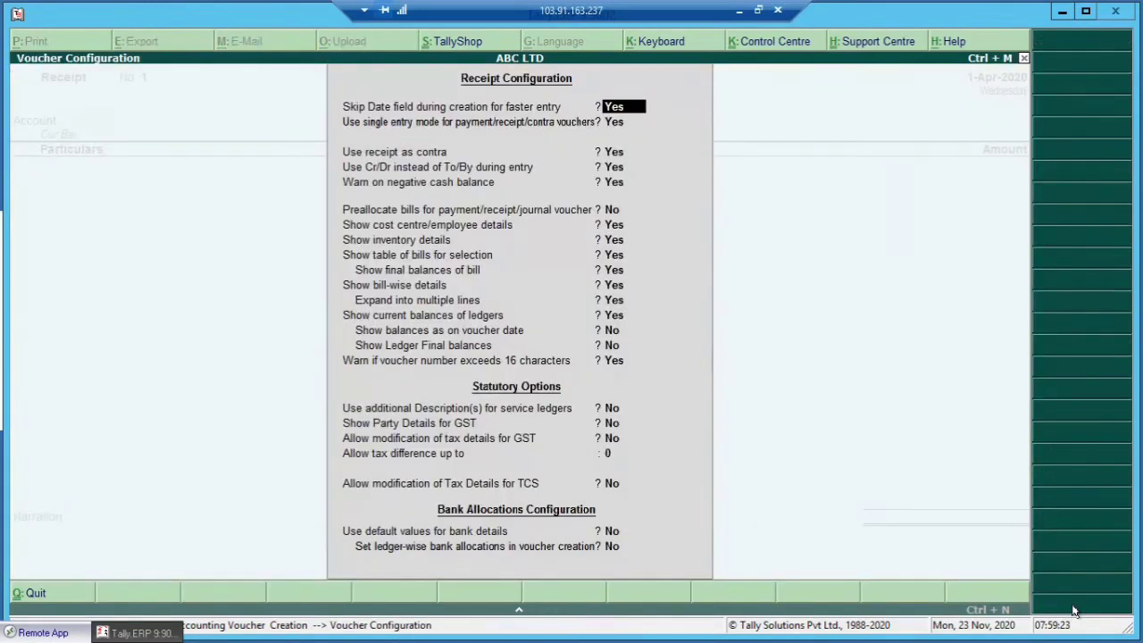
key(Escape)
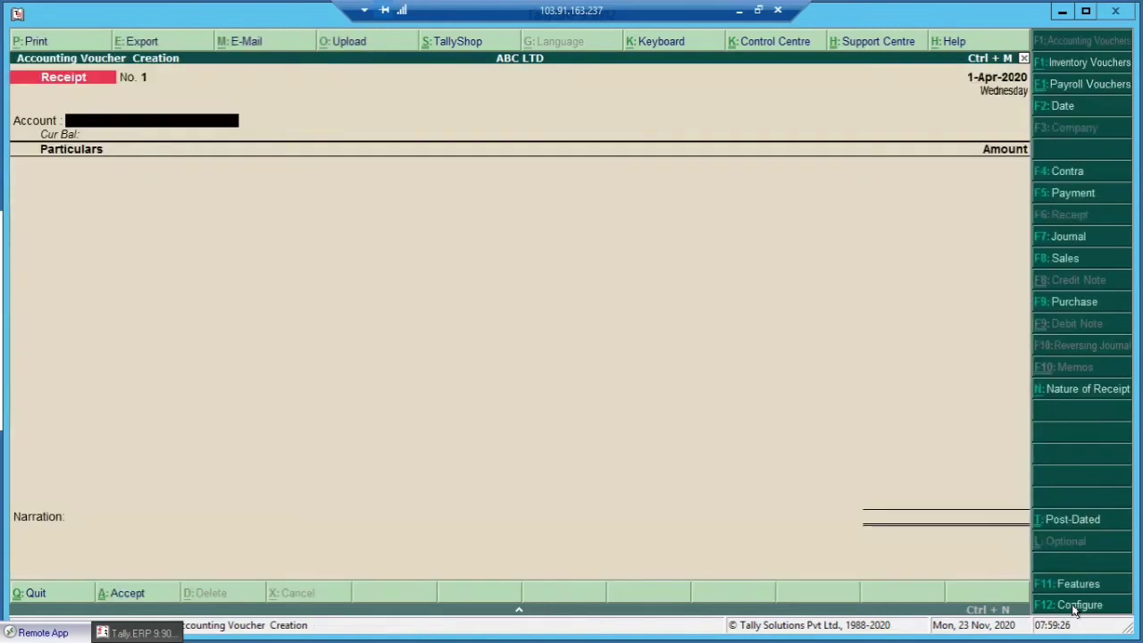
Examine the Journal voucher's standard and advanced configuration, and quit to the Gateway of Tally without creating an entry.
click(1062, 233)
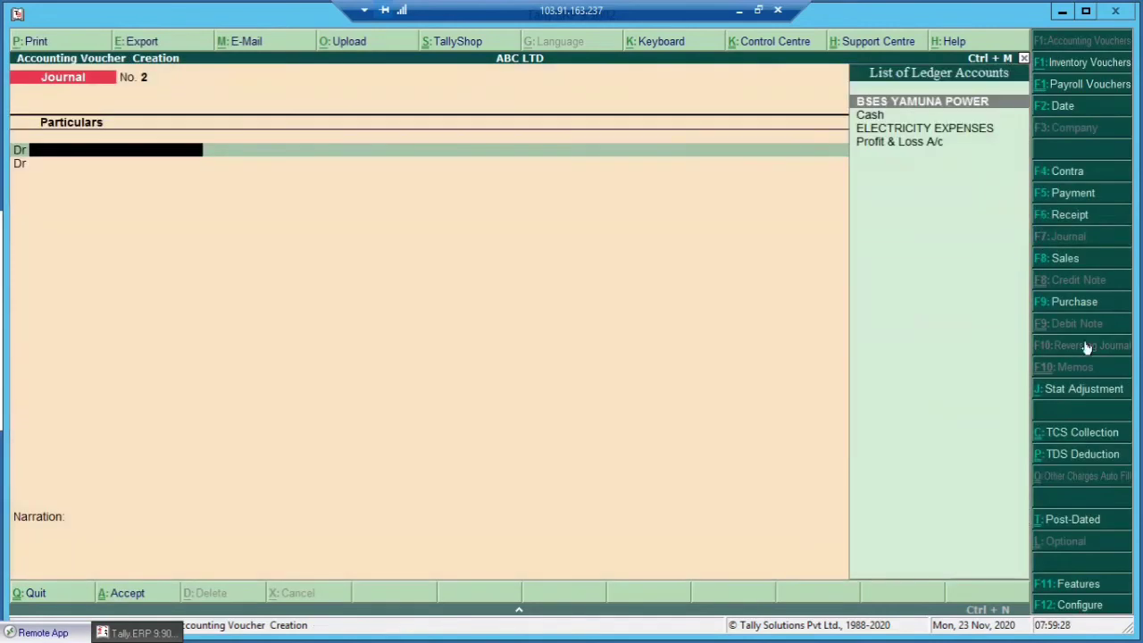
click(1076, 608)
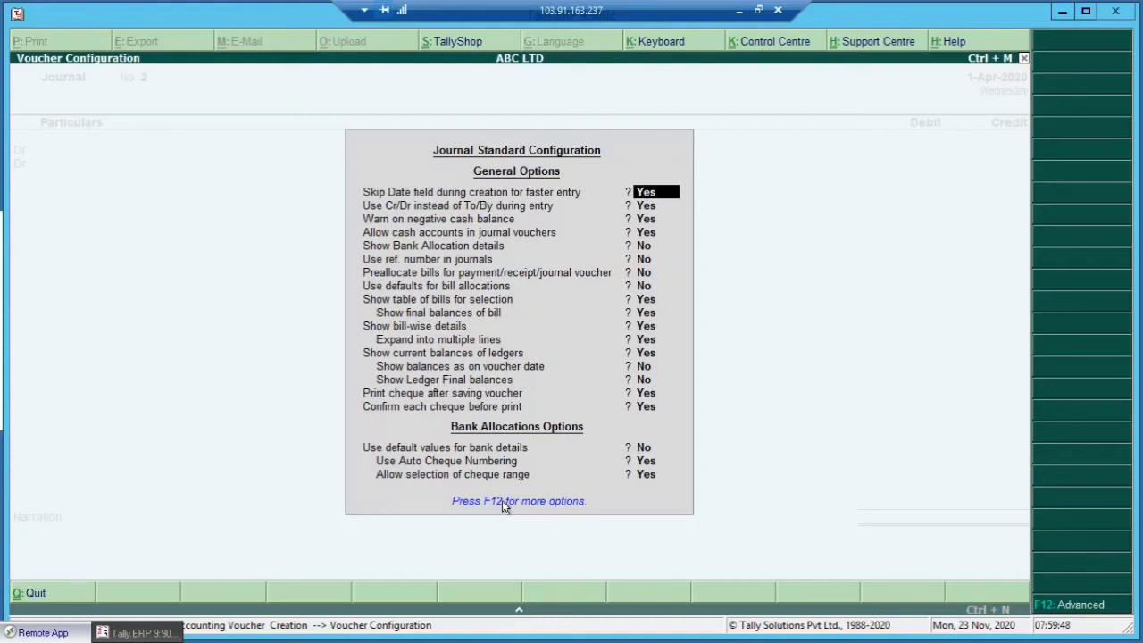
key(F12)
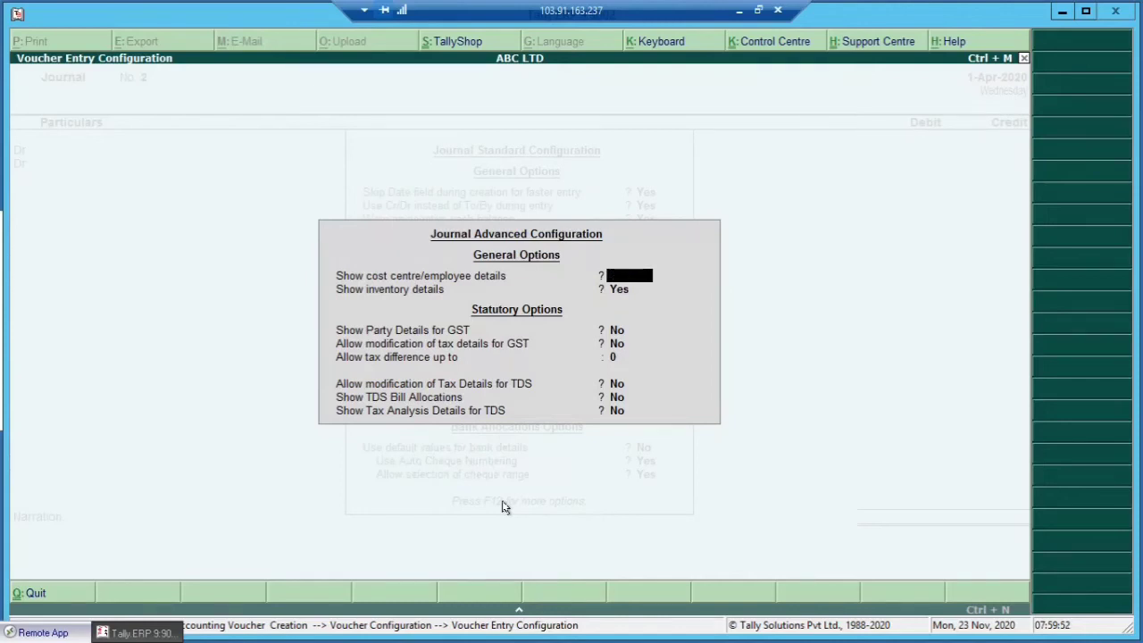
key(Escape)
key(BackSpace)
key(Escape)
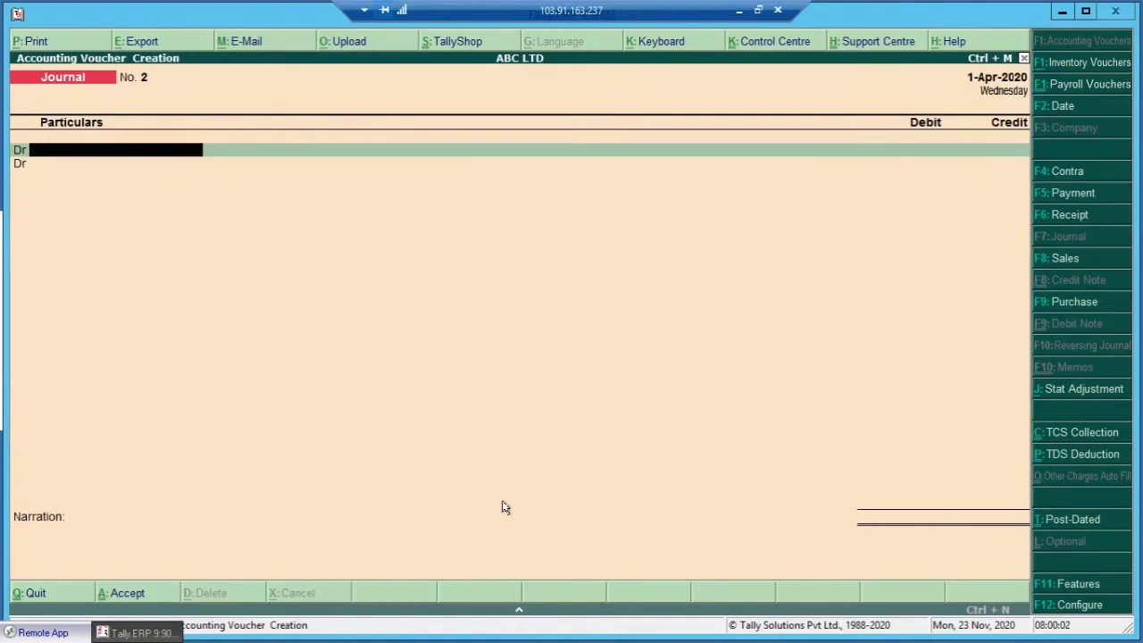
key(Escape)
key(y)
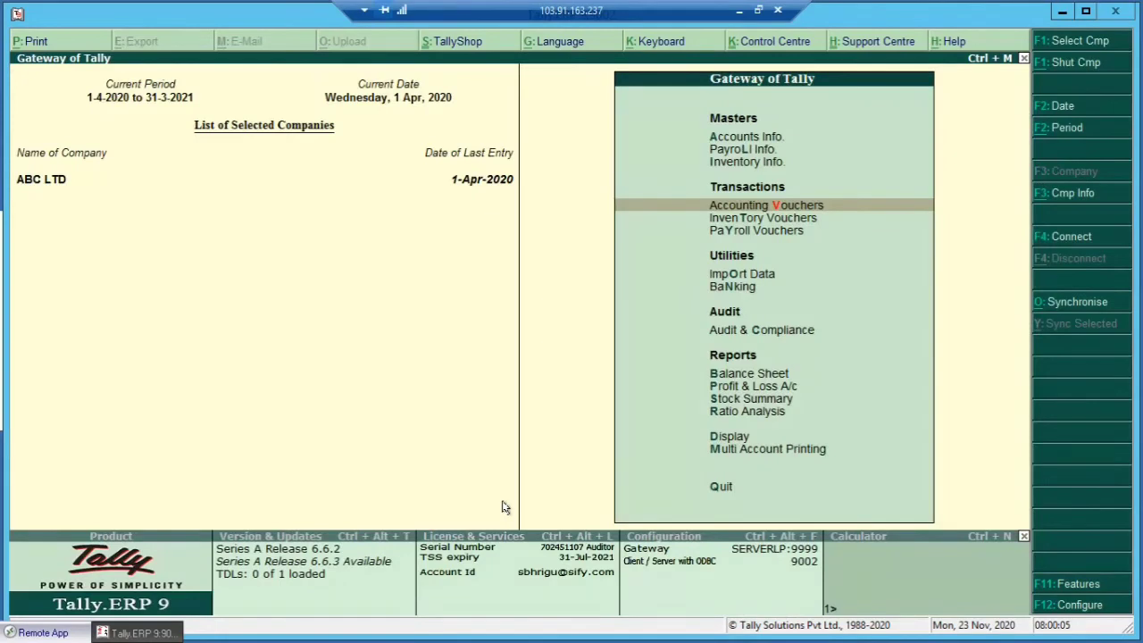
View the Stock Journal screen under Inventory Vouchers and quit it without creating an entry.
key(Down)
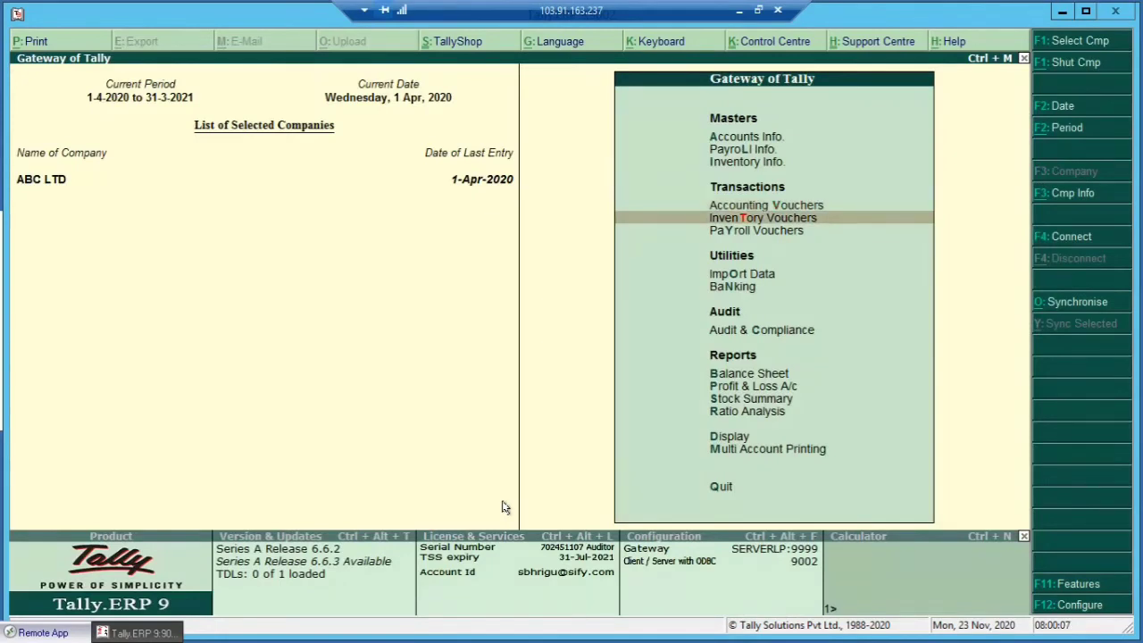
key(Return)
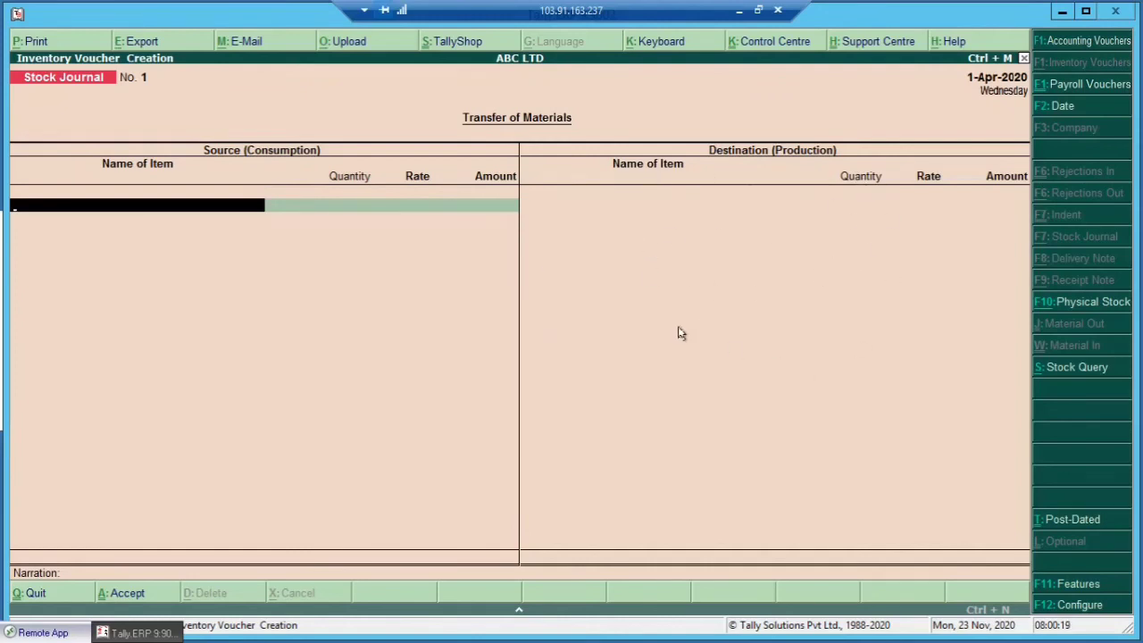
key(Escape)
key(Return)
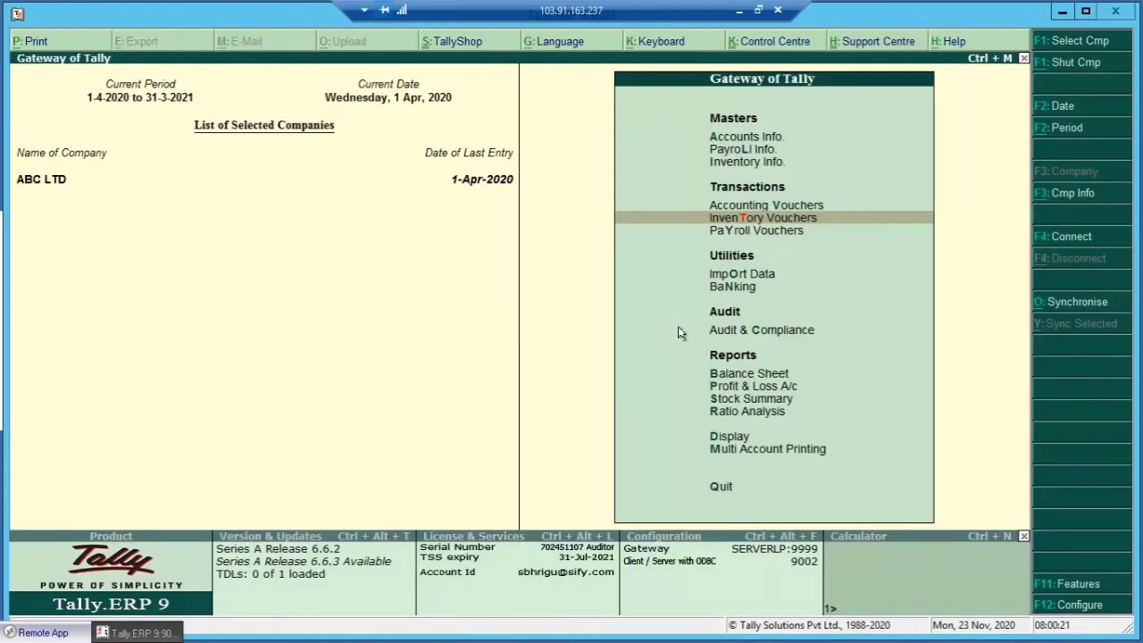
View the Payroll voucher creation screen and quit it without creating an entry.
key(Down)
key(Return)
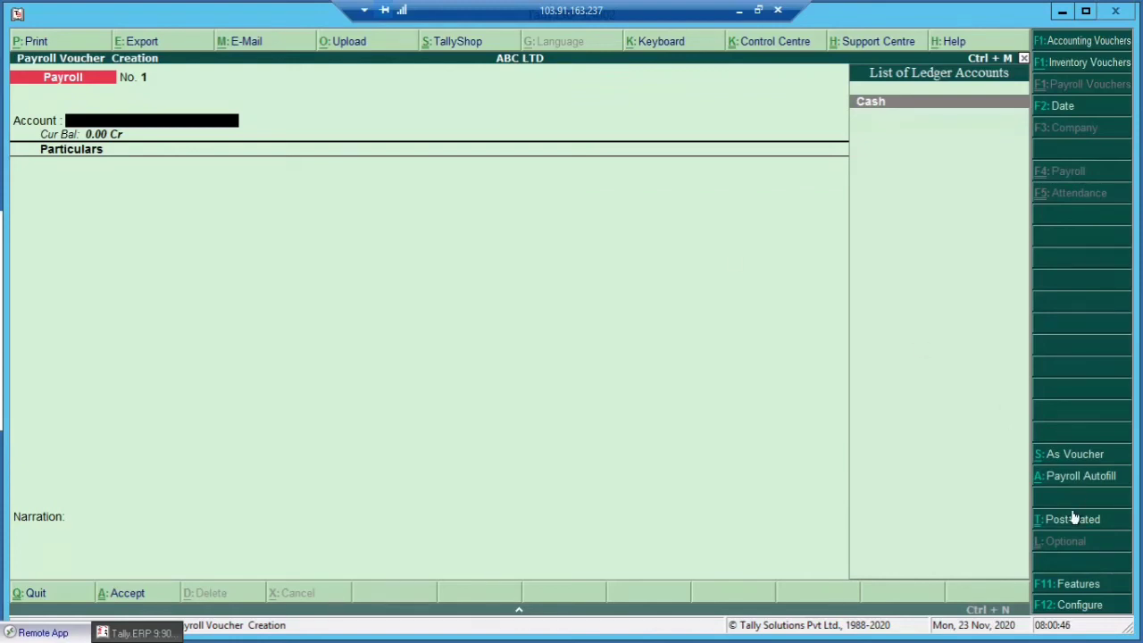
key(Escape)
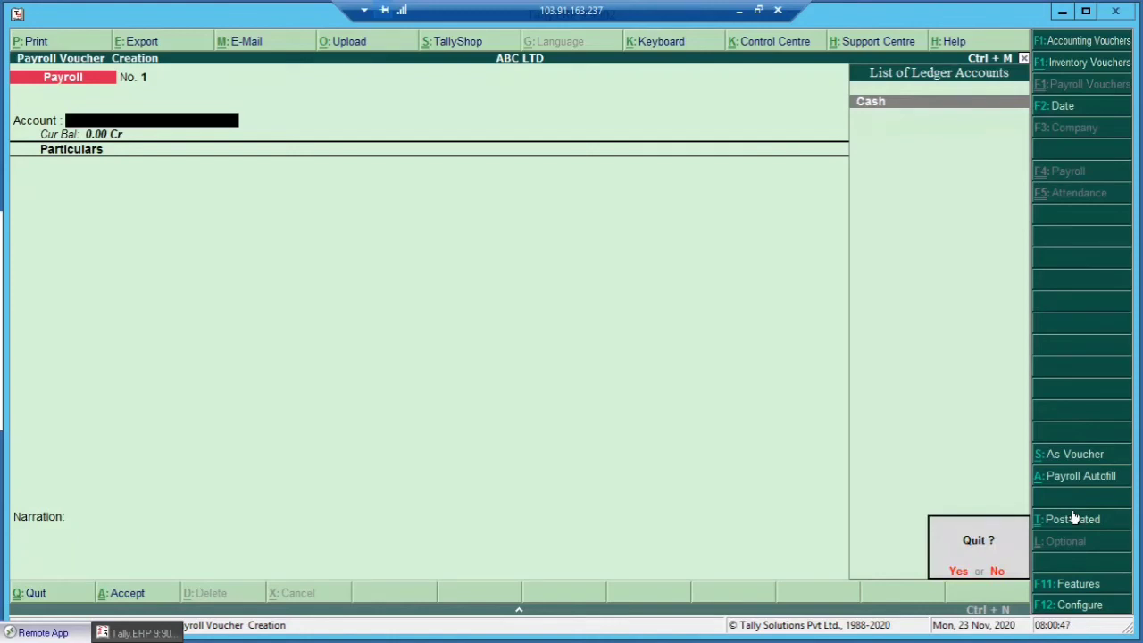
key(y)
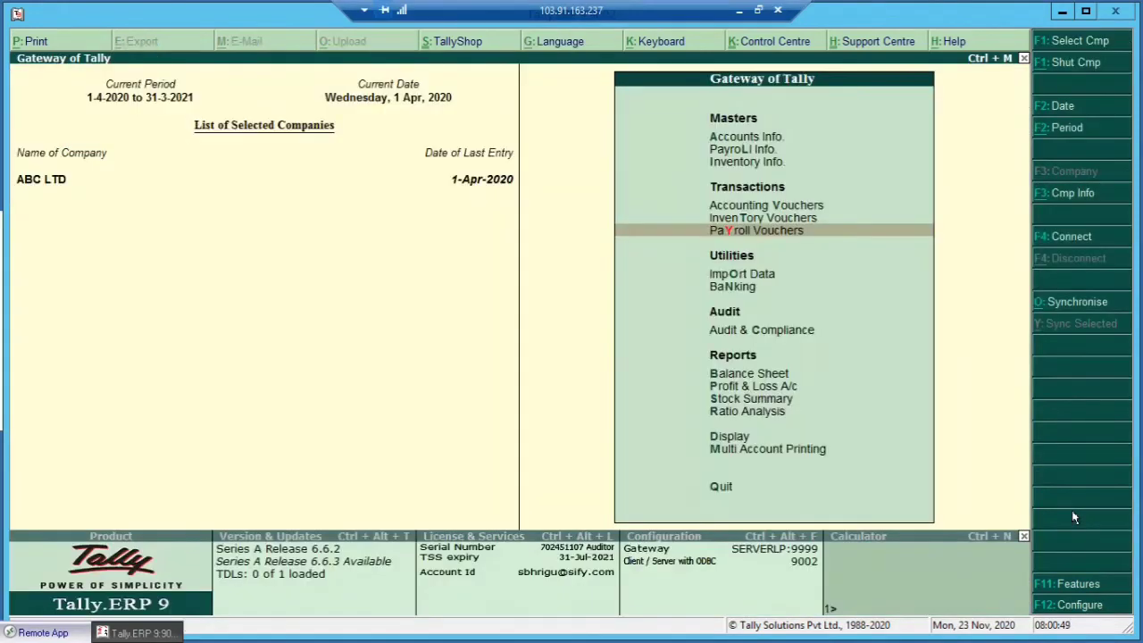
Browse the Import Data options and view the Import Masters form, closing it without choosing a file.
key(Down)
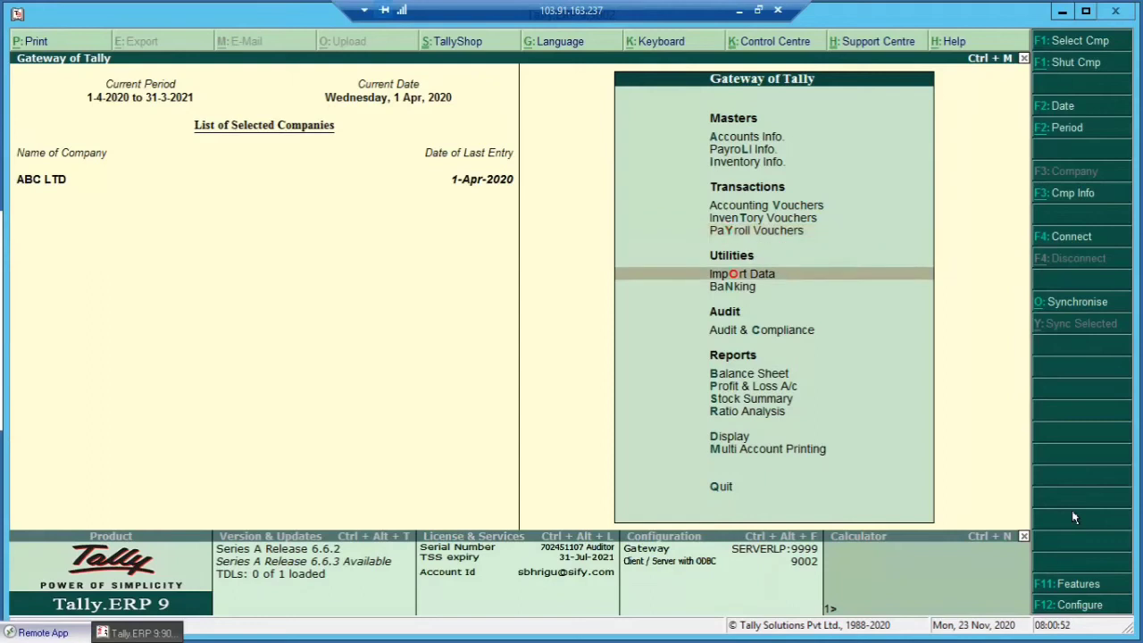
key(Return)
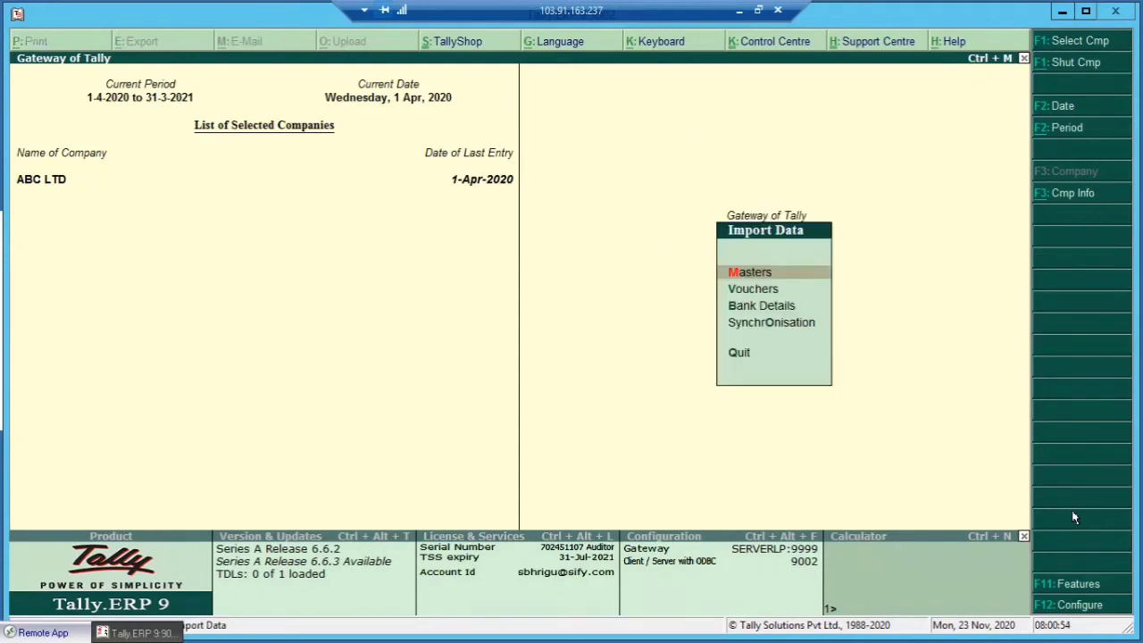
key(Down)
key(Down)
key(Down)
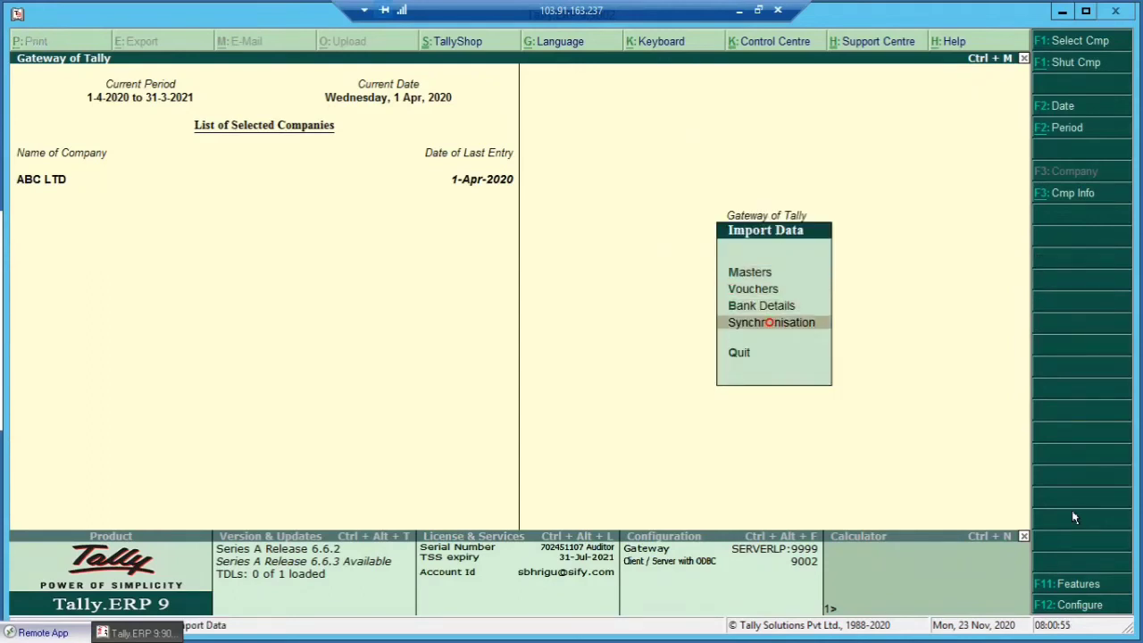
key(Up)
key(Up)
key(Up)
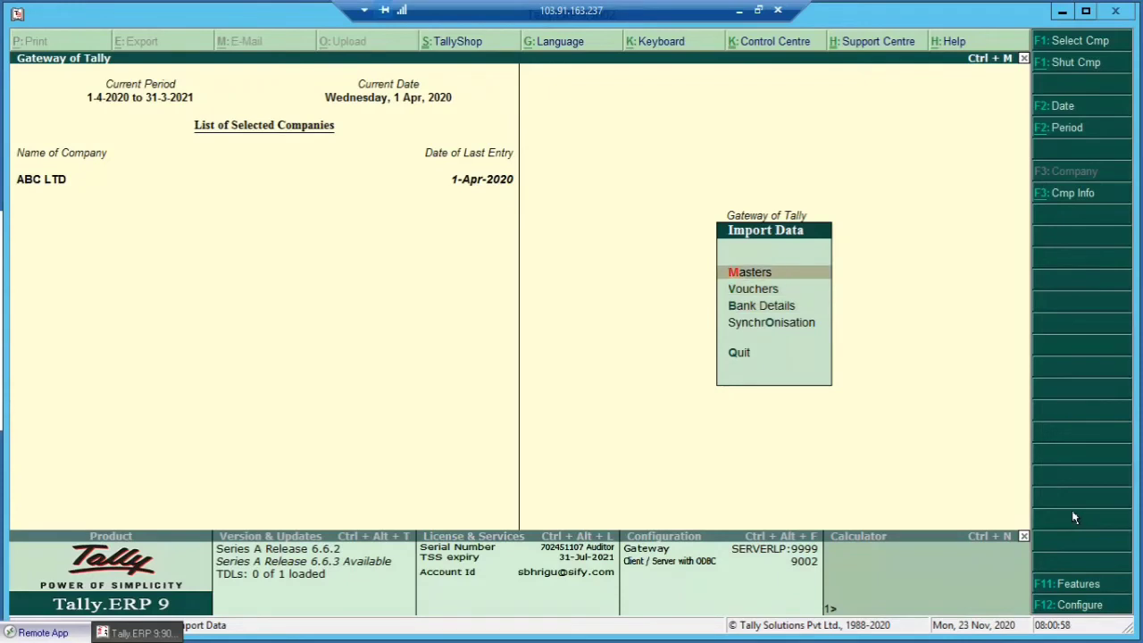
key(Return)
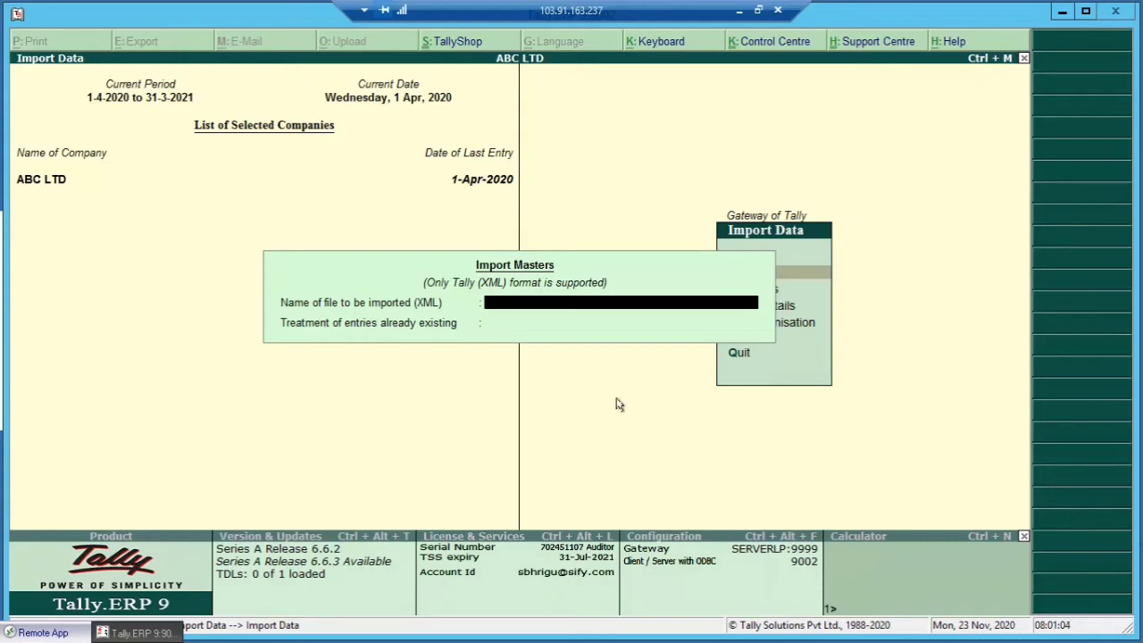
key(Escape)
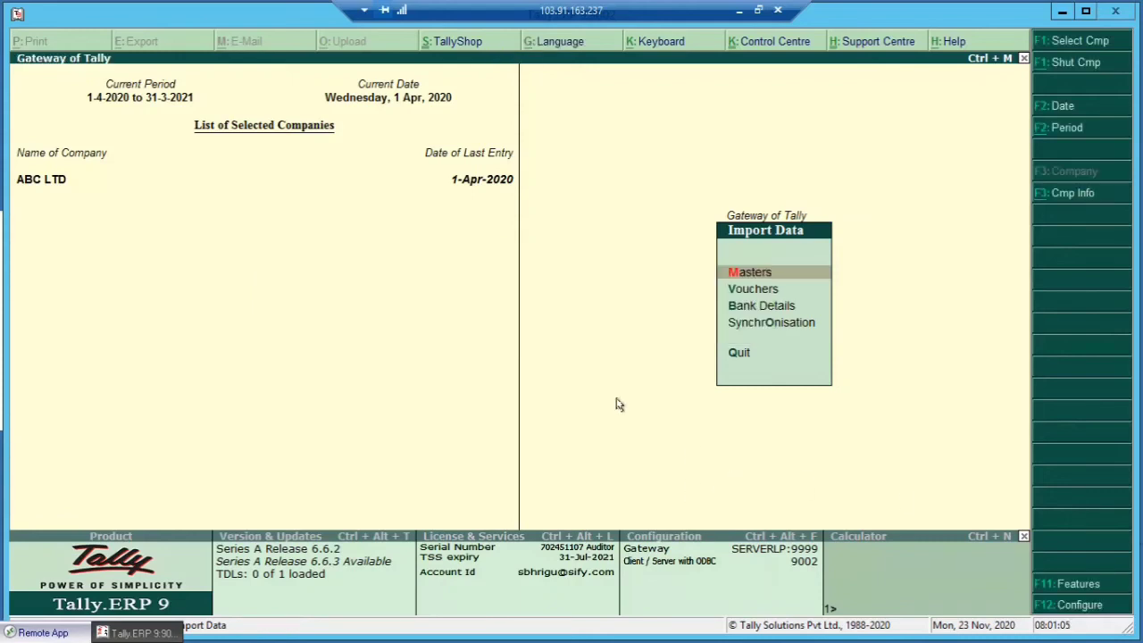
View the Import Vouchers form and the payee/employee bank details import form, closing each without choosing a file.
key(Down)
key(Return)
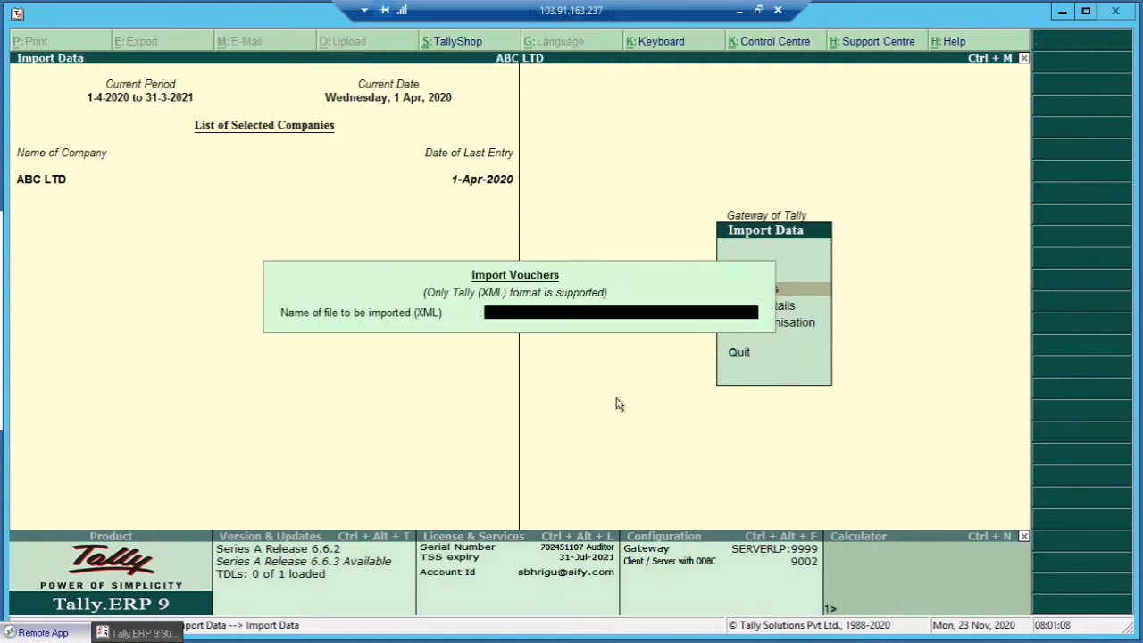
key(Escape)
key(Down)
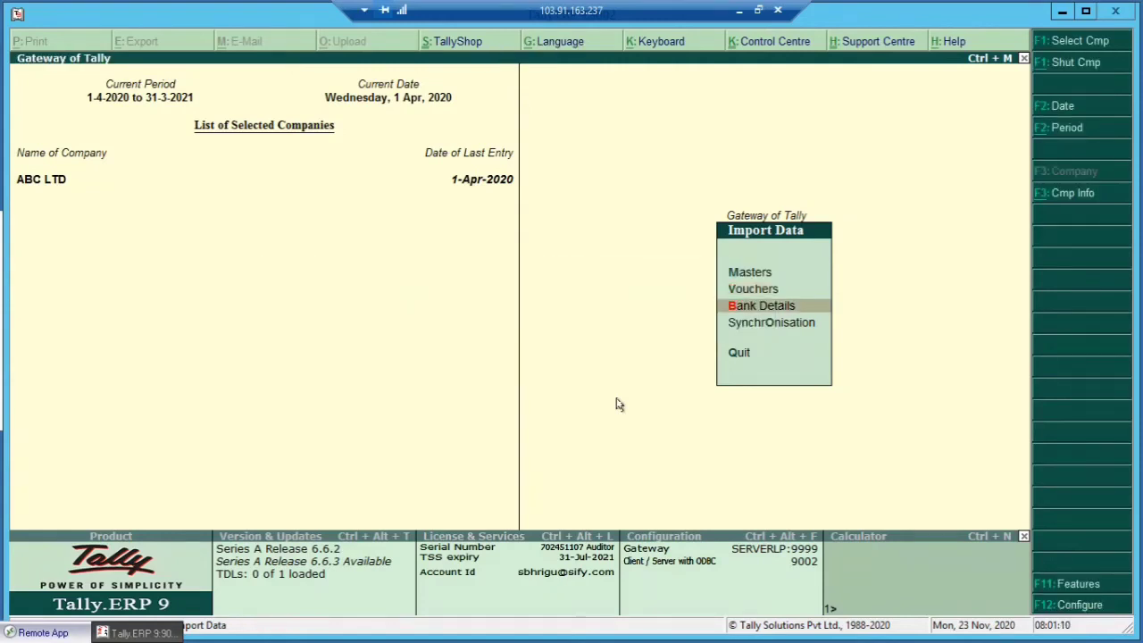
key(Return)
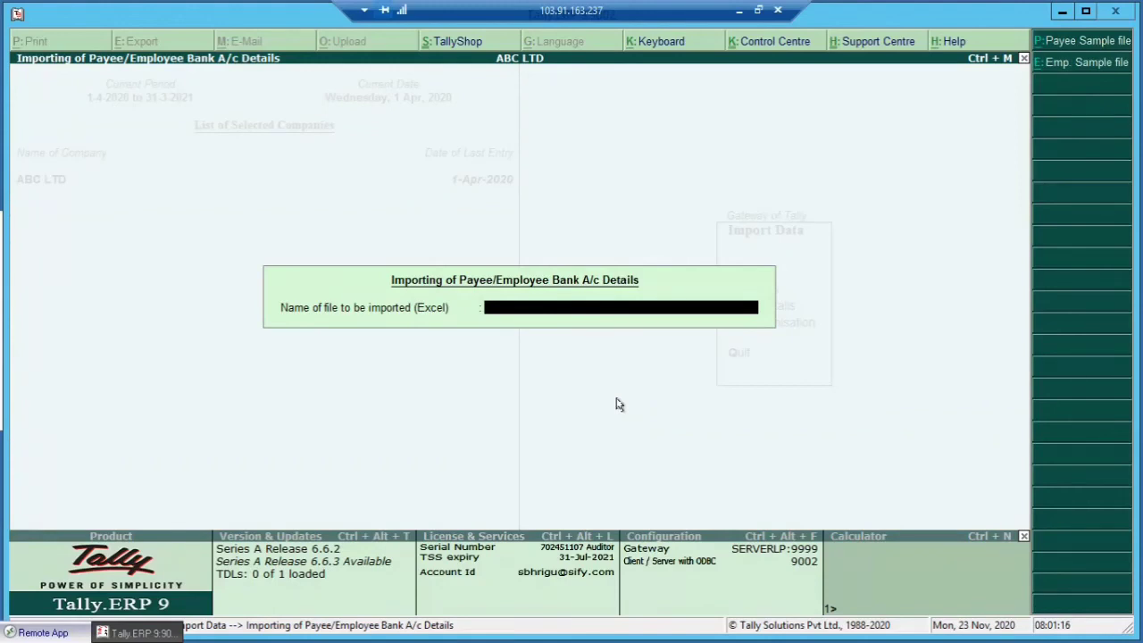
key(Escape)
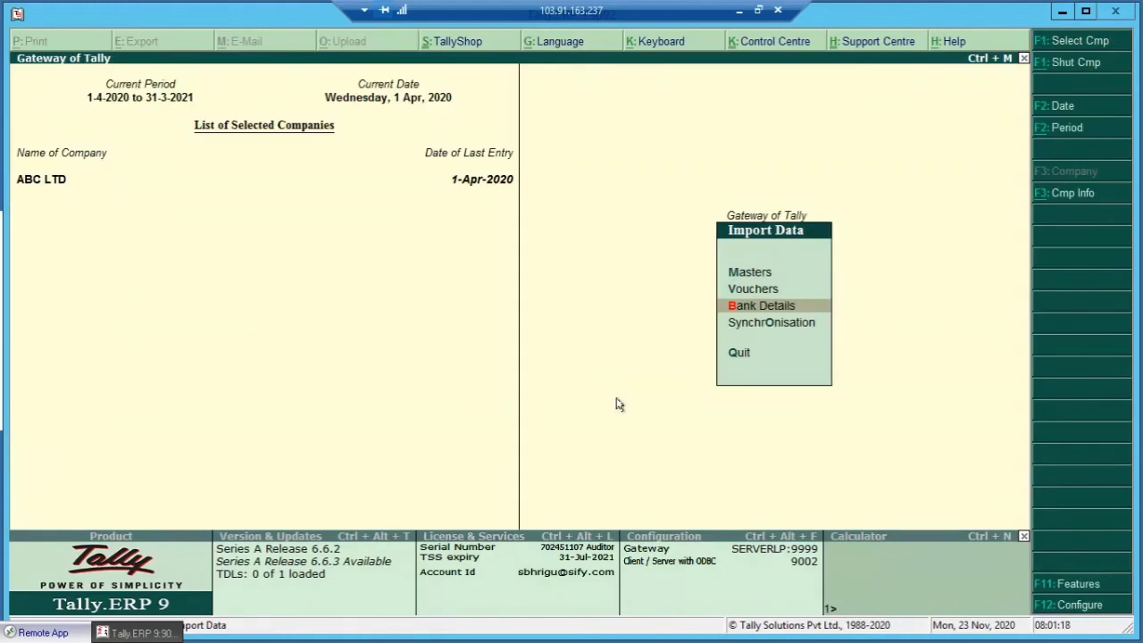
Examine the Synchronisation options, including Client Rules, Server Rules and Synchronise, and return to Gateway of Tally without opening any.
key(Down)
key(Return)
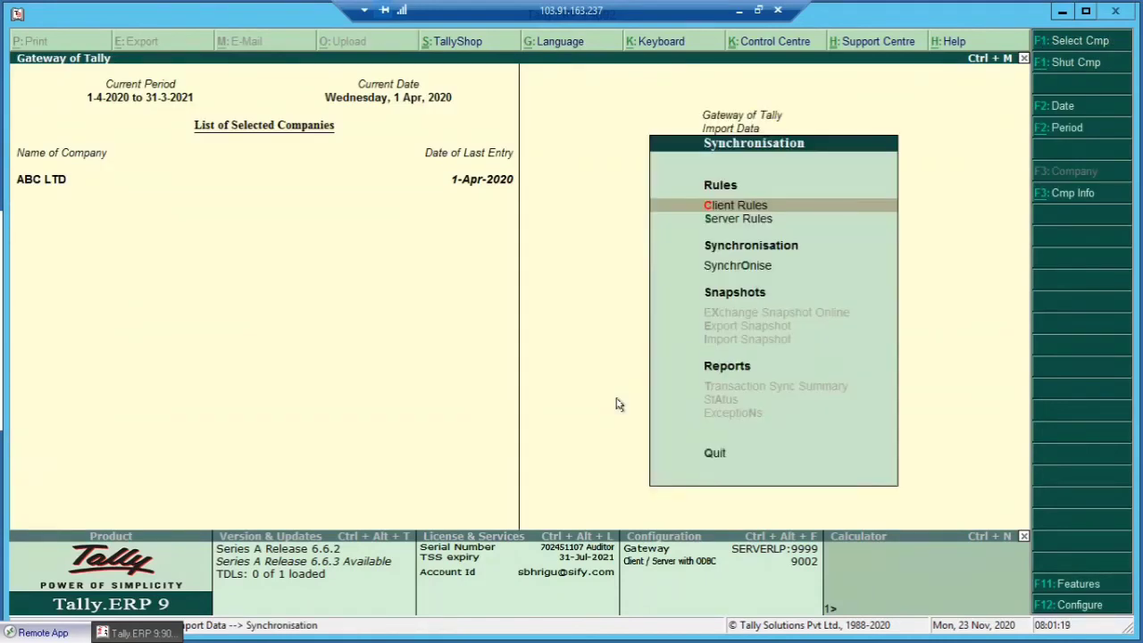
key(Down)
key(Down)
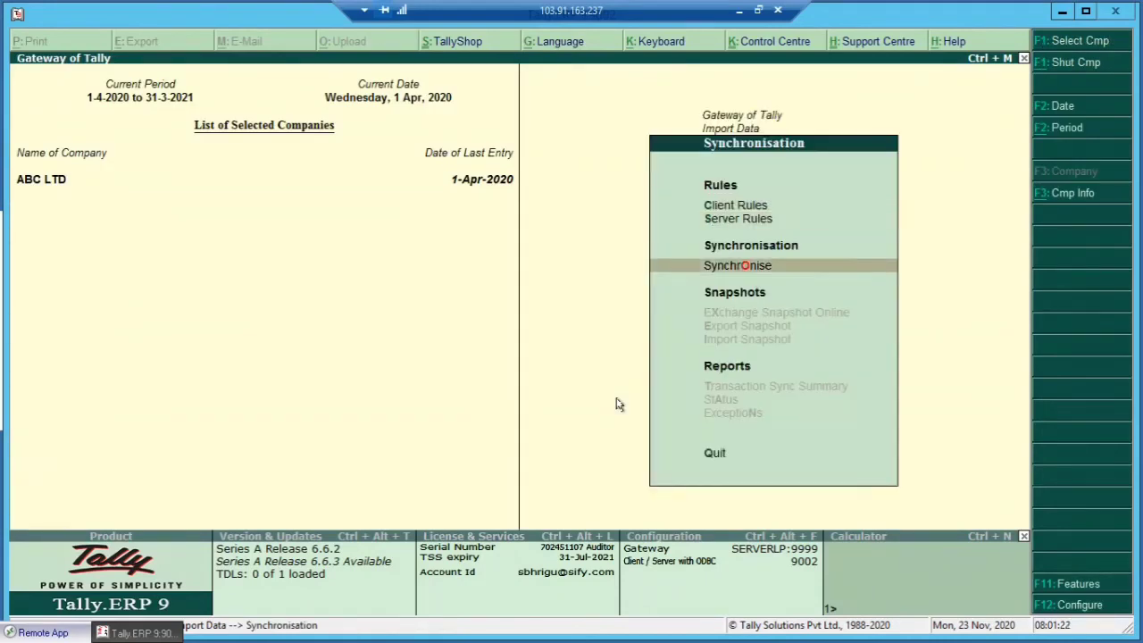
key(Up)
key(Up)
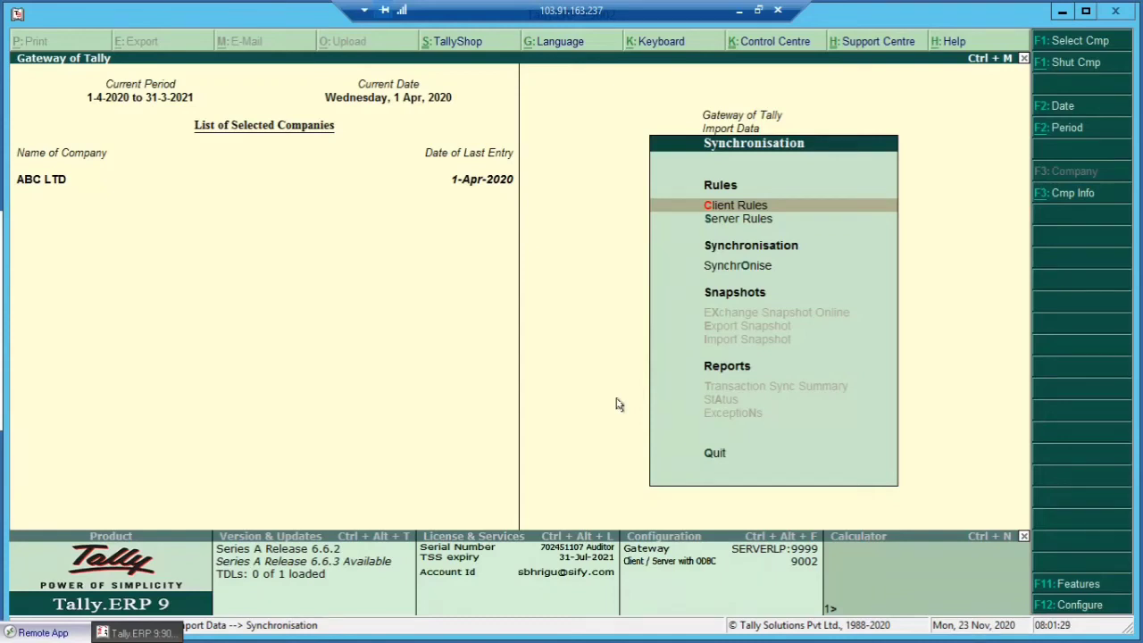
key(Down)
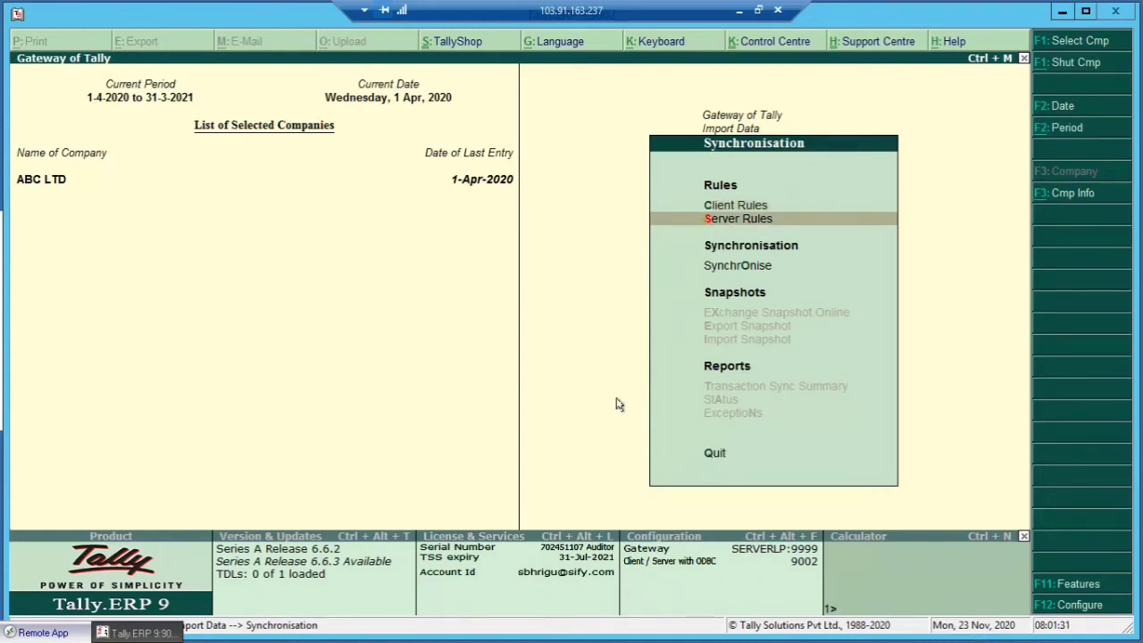
key(Up)
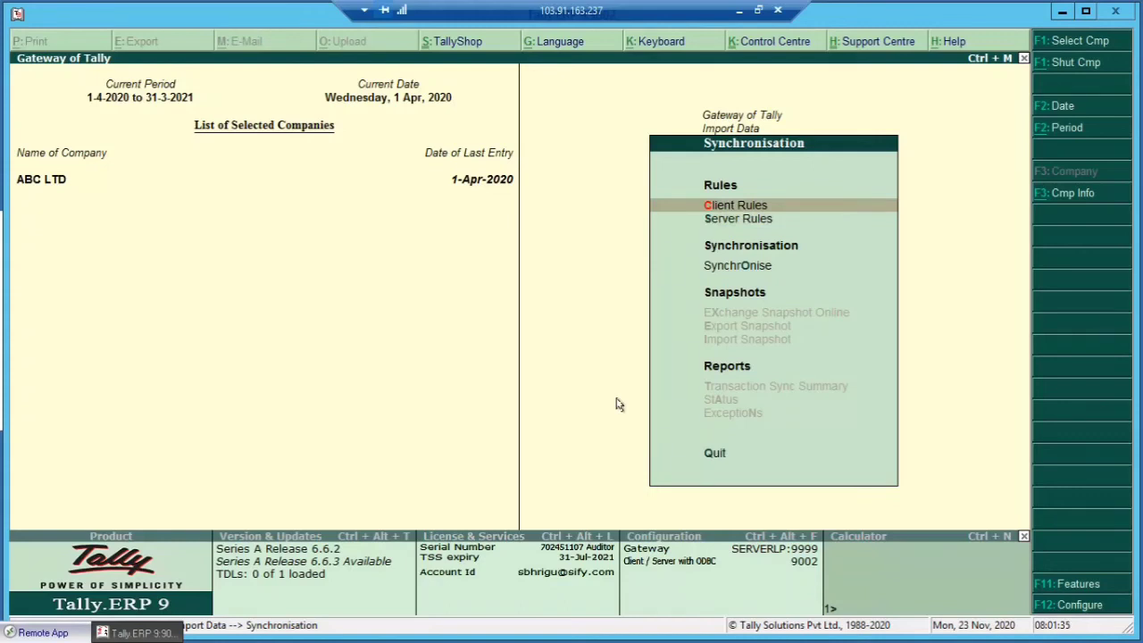
key(Down)
key(Down)
key(Down)
key(Up)
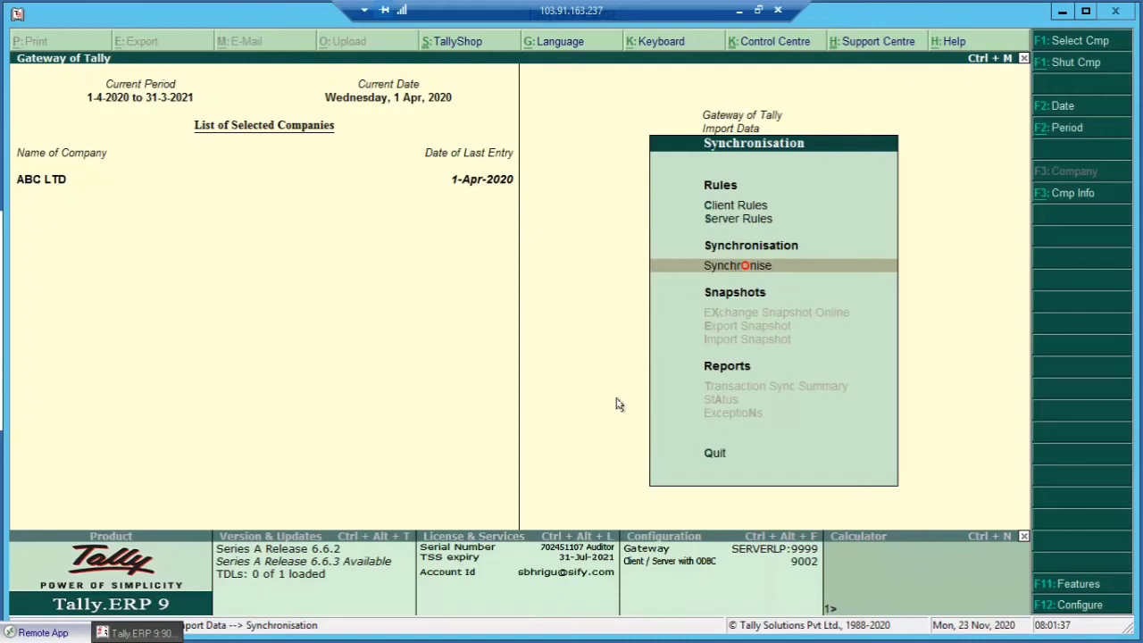
key(Escape)
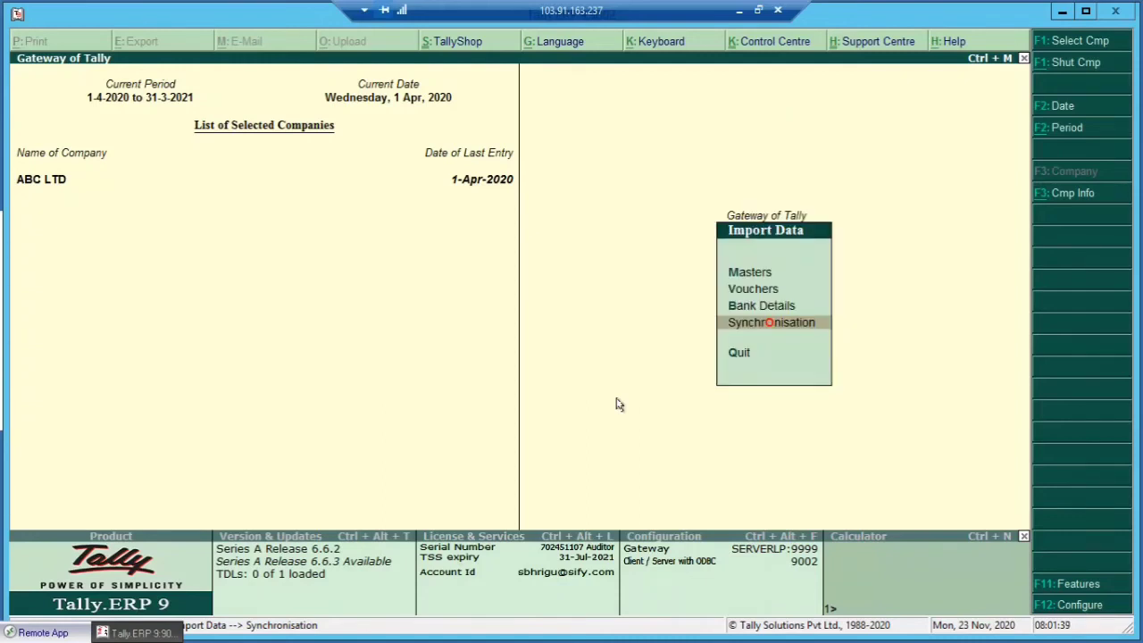
key(Escape)
Browse the Banking utilities and the Cheque and Cash Deposit Slip options, returning to Gateway of Tally without opening a report.
key(Down)
key(Return)
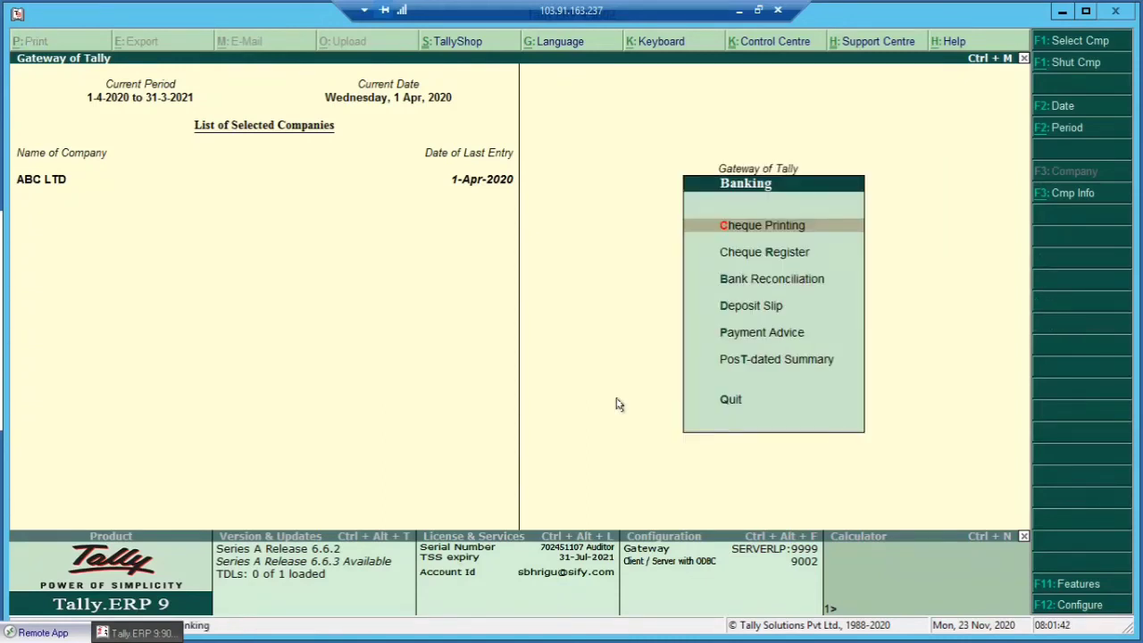
key(Down)
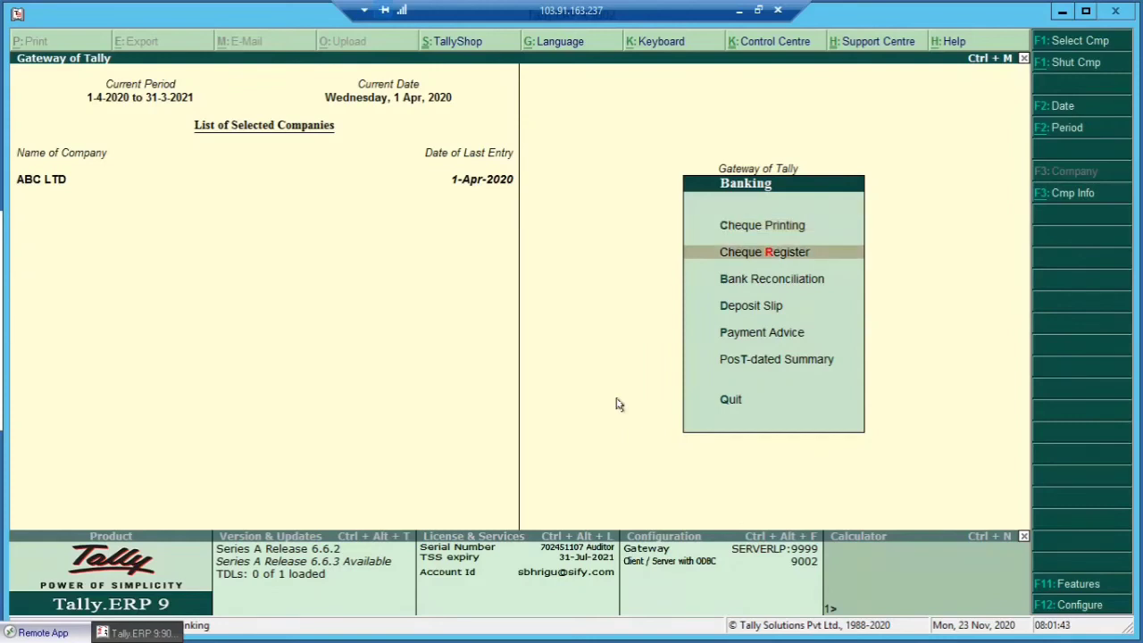
key(Down)
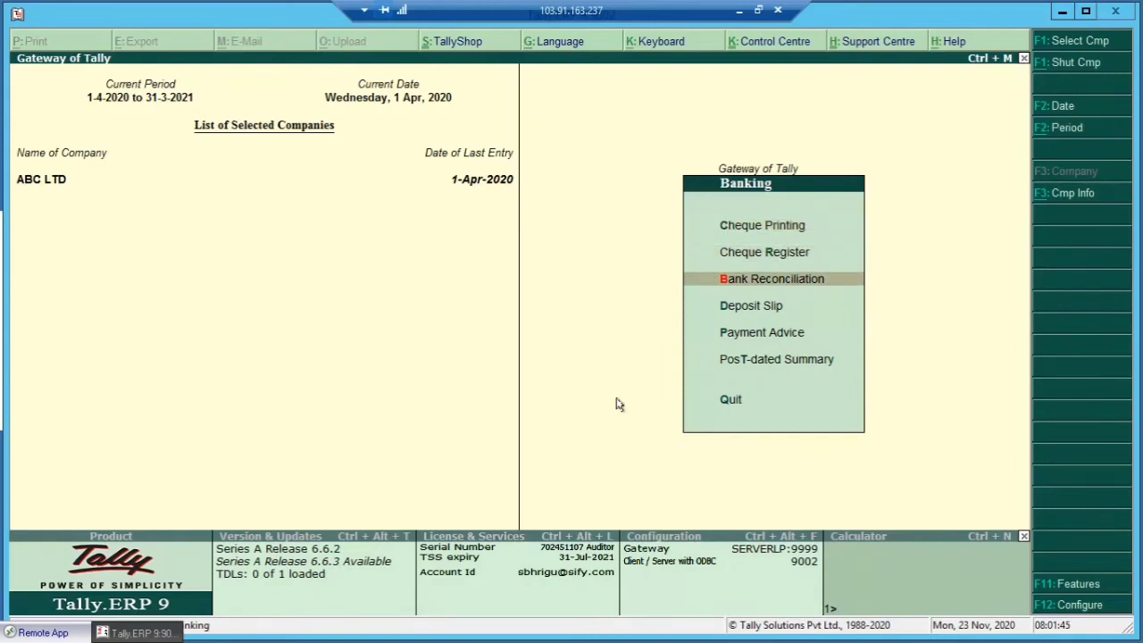
key(Down)
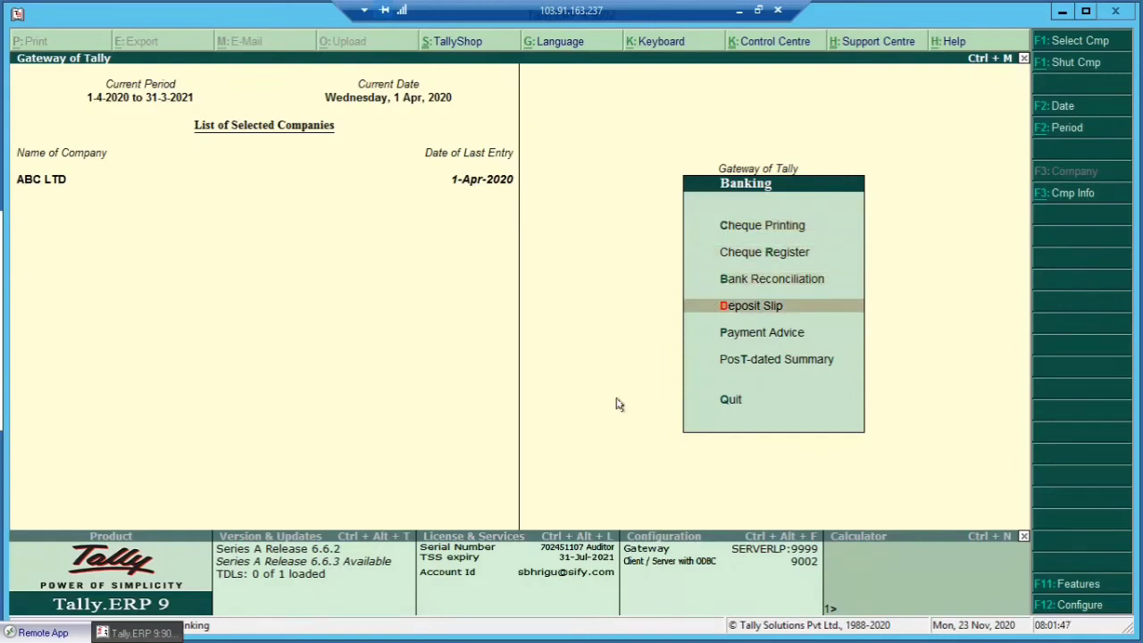
key(Return)
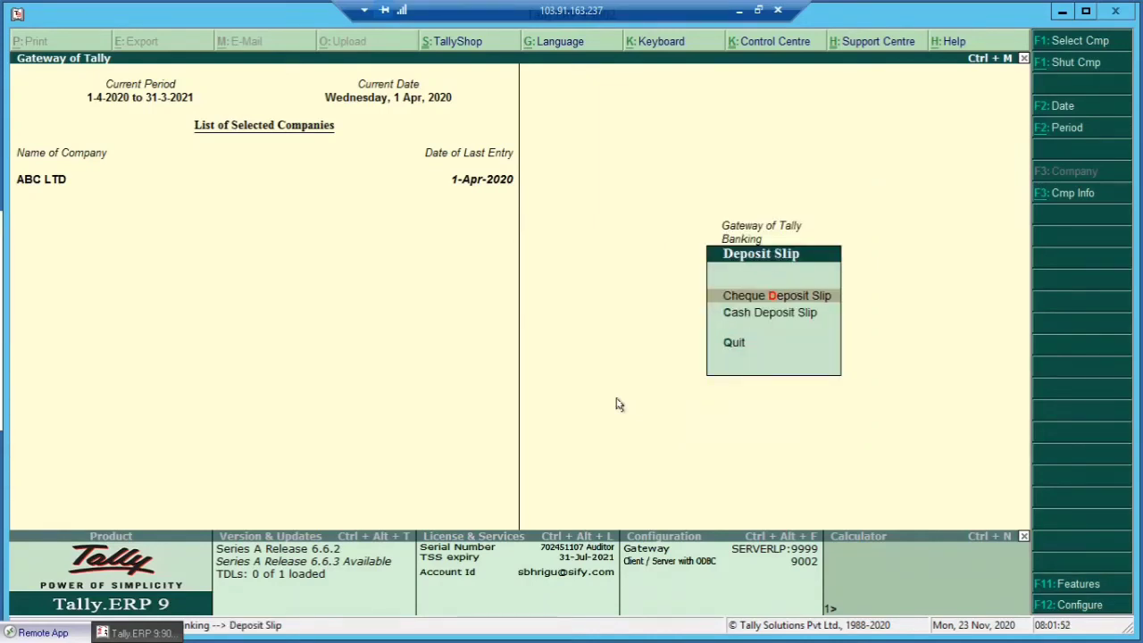
key(Down)
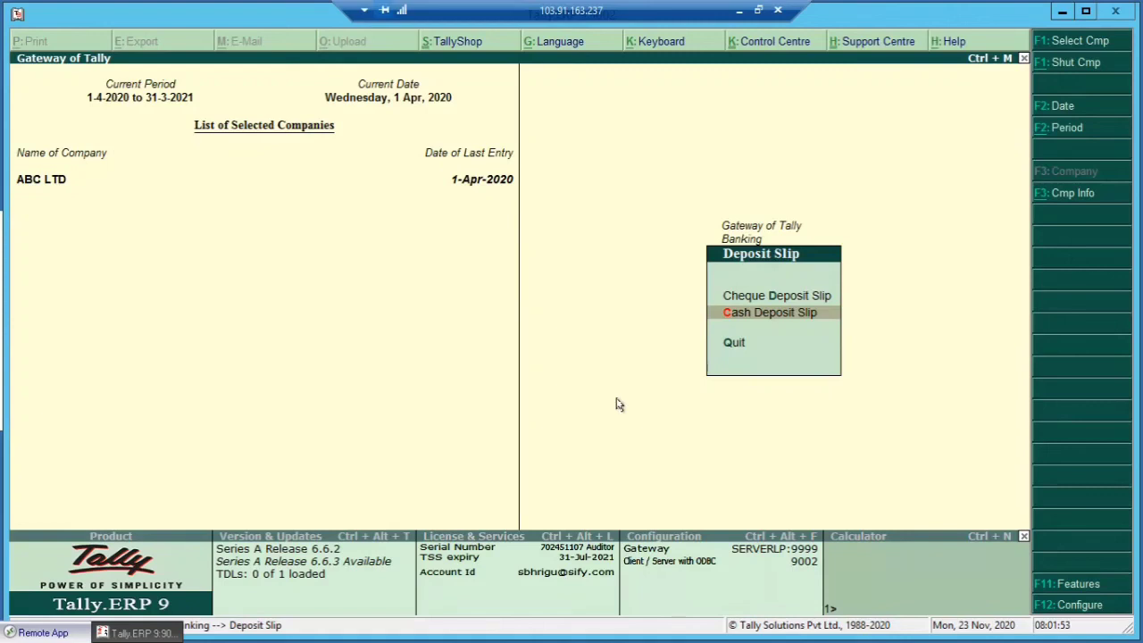
key(Escape)
key(Escape)
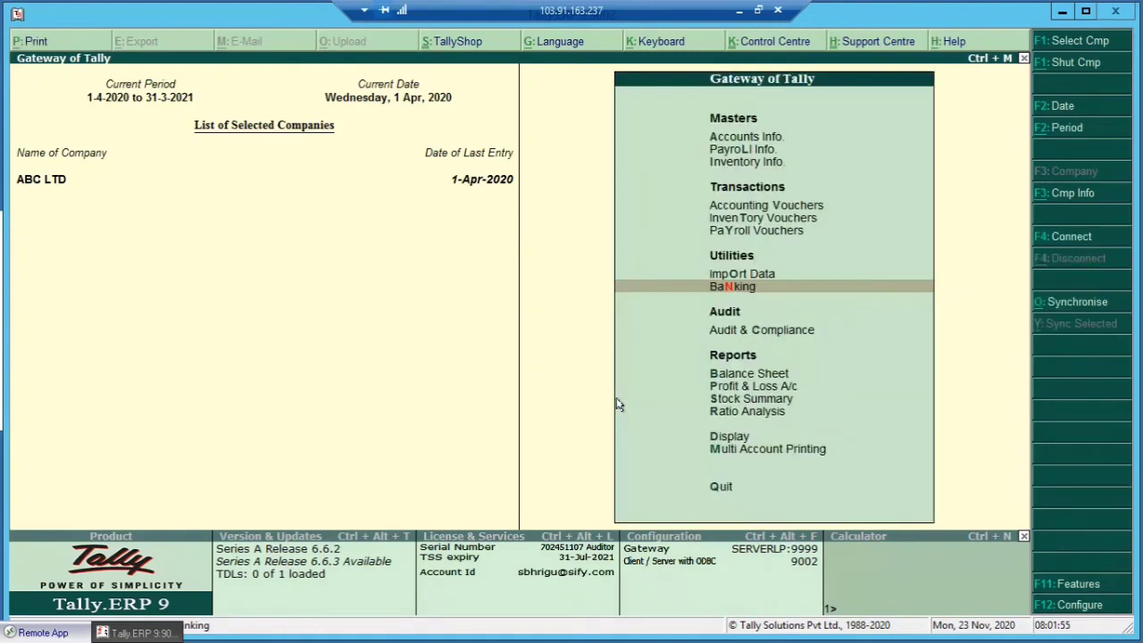
View the security form required for Audit & Compliance and quit it without entering administrator details.
key(Down)
key(Return)
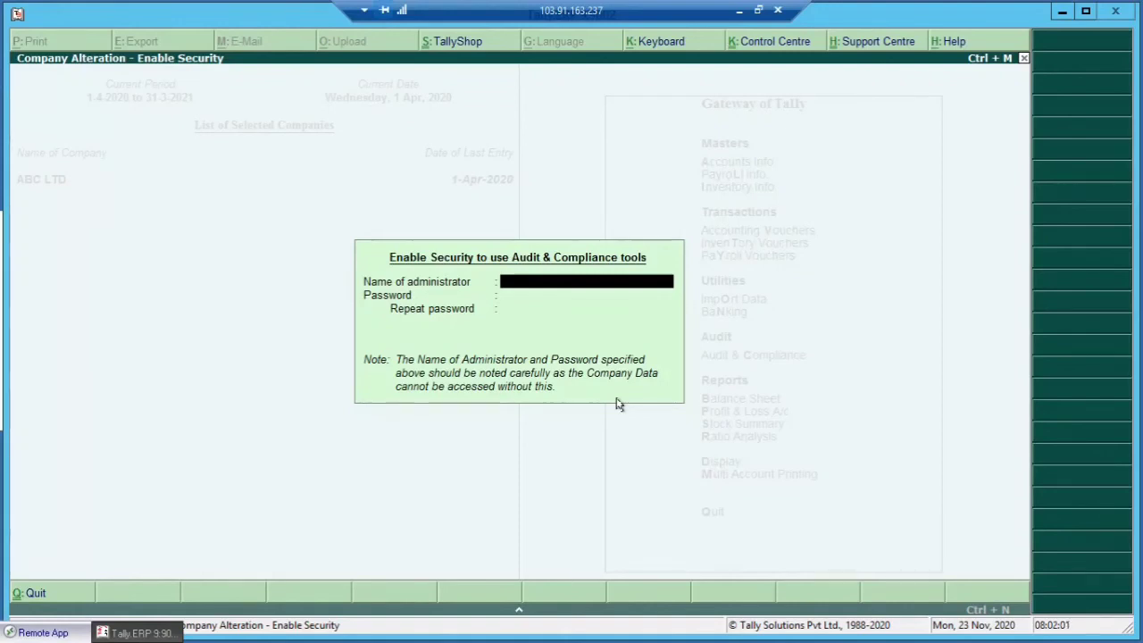
key(Escape)
key(y)
Open the Balance Sheet of ABC LTD and show it in detailed format.
key(Down)
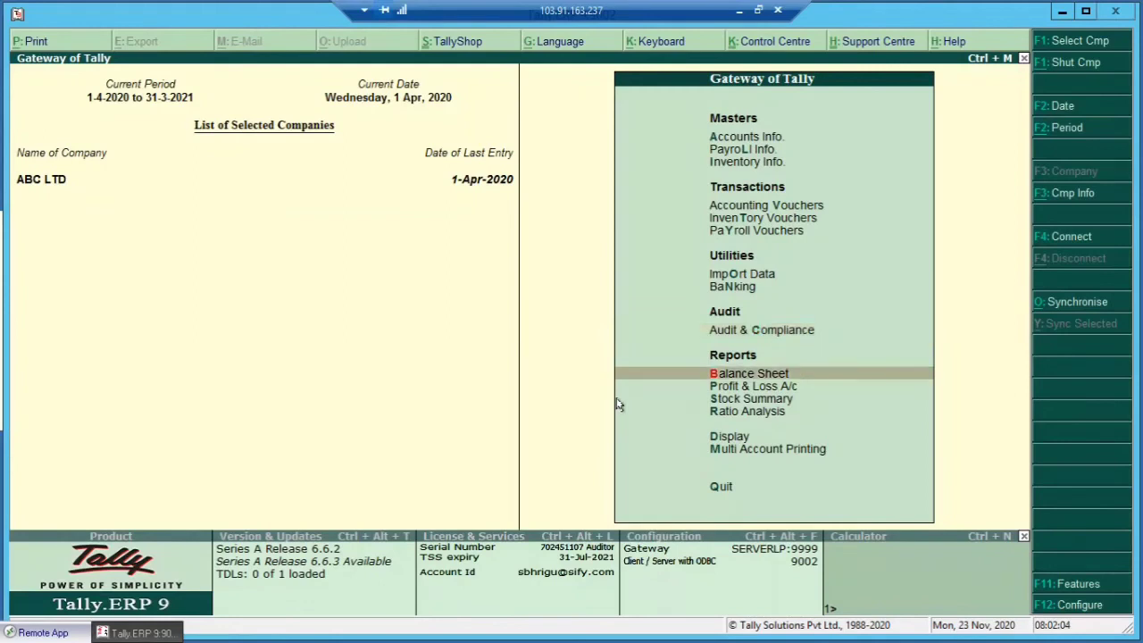
key(Return)
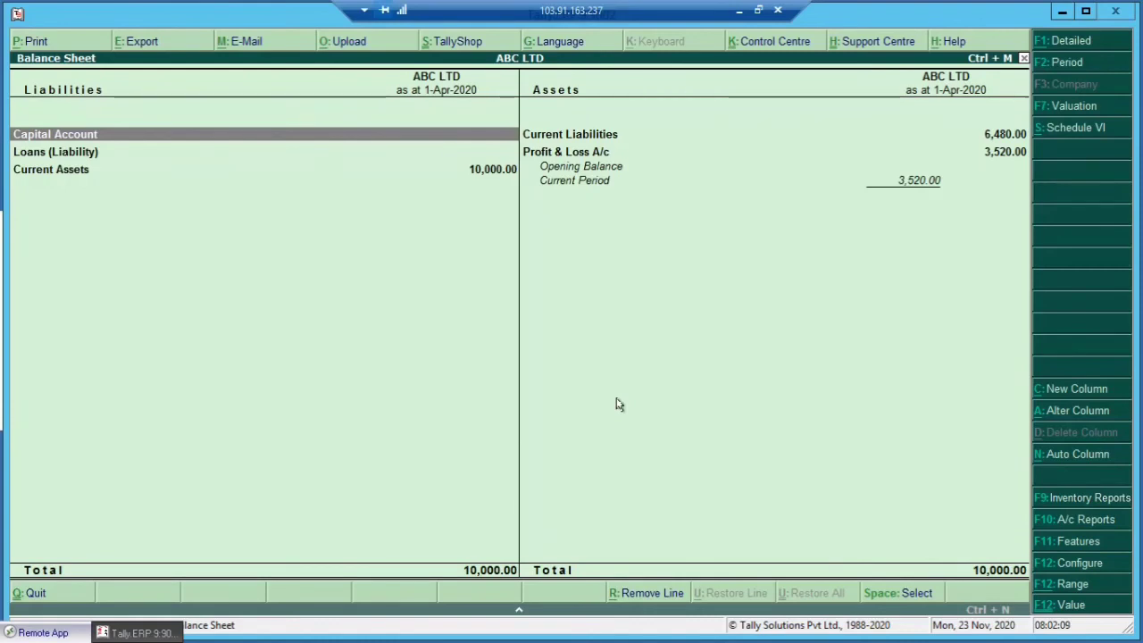
key(alt+F1)
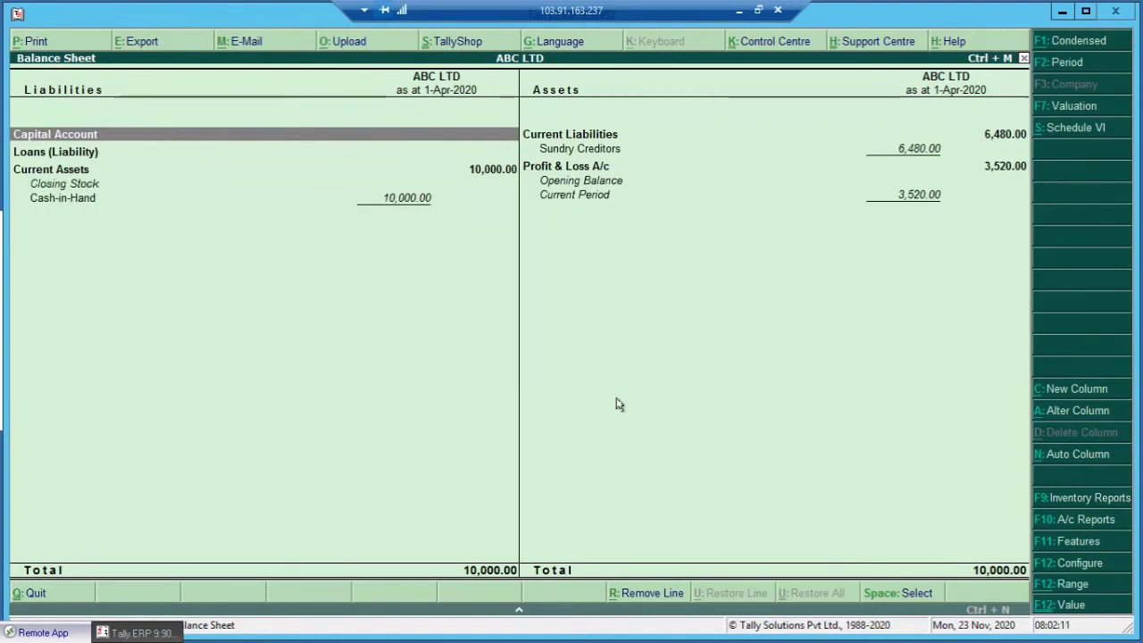
Drill down from Sundry Creditors to the BSES YAMUNA POWER ledger vouchers for April, and return to the Balance Sheet.
key(Right)
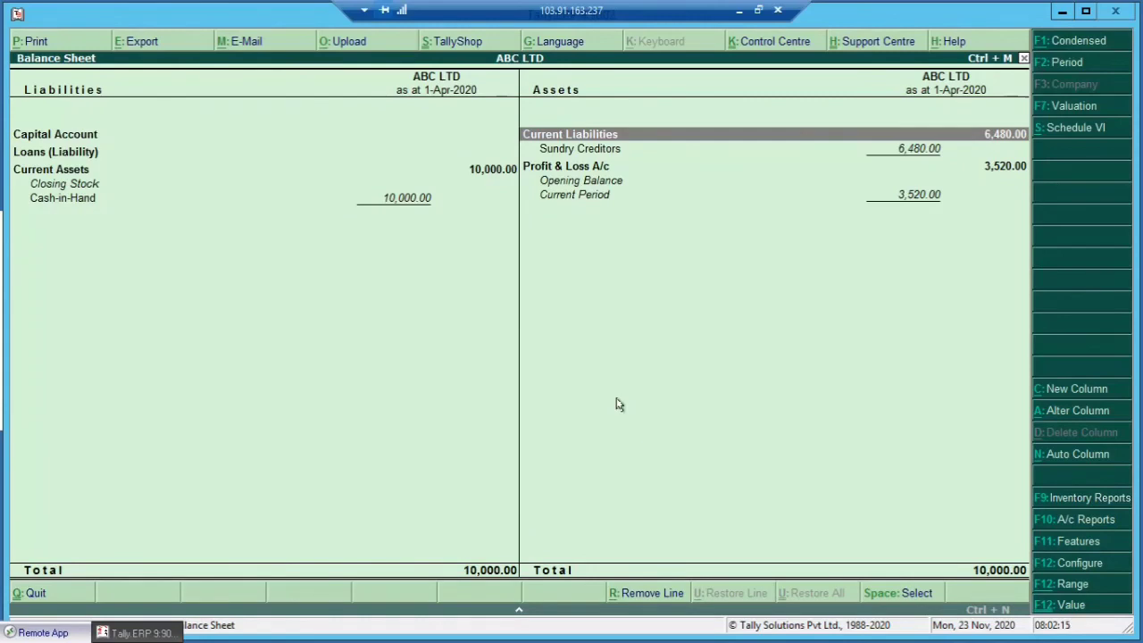
key(Down)
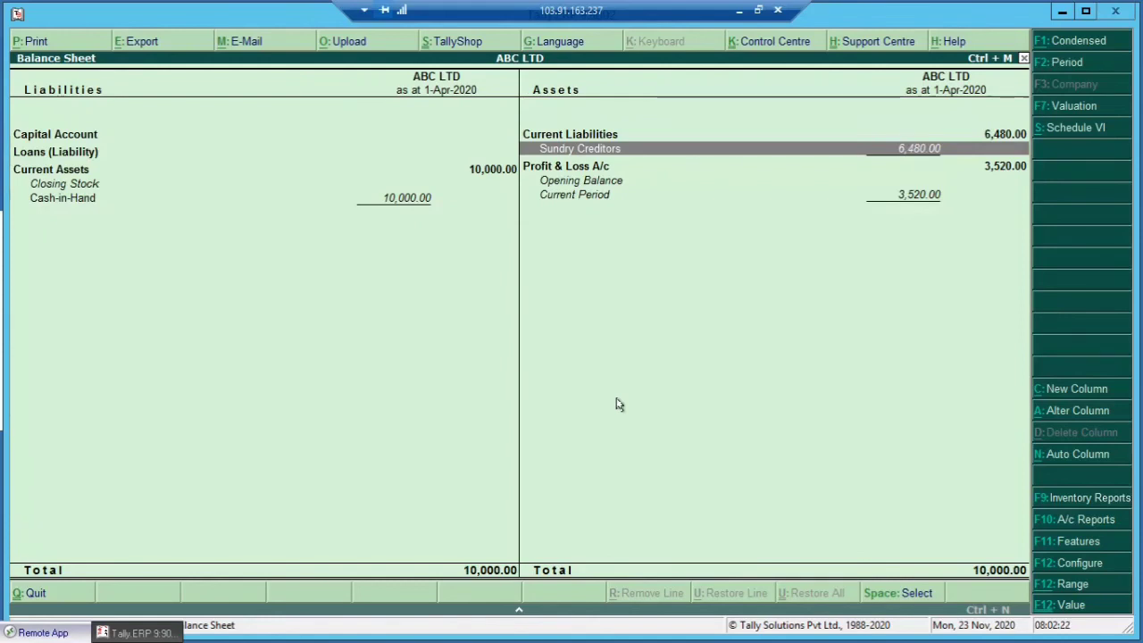
key(Return)
key(Return)
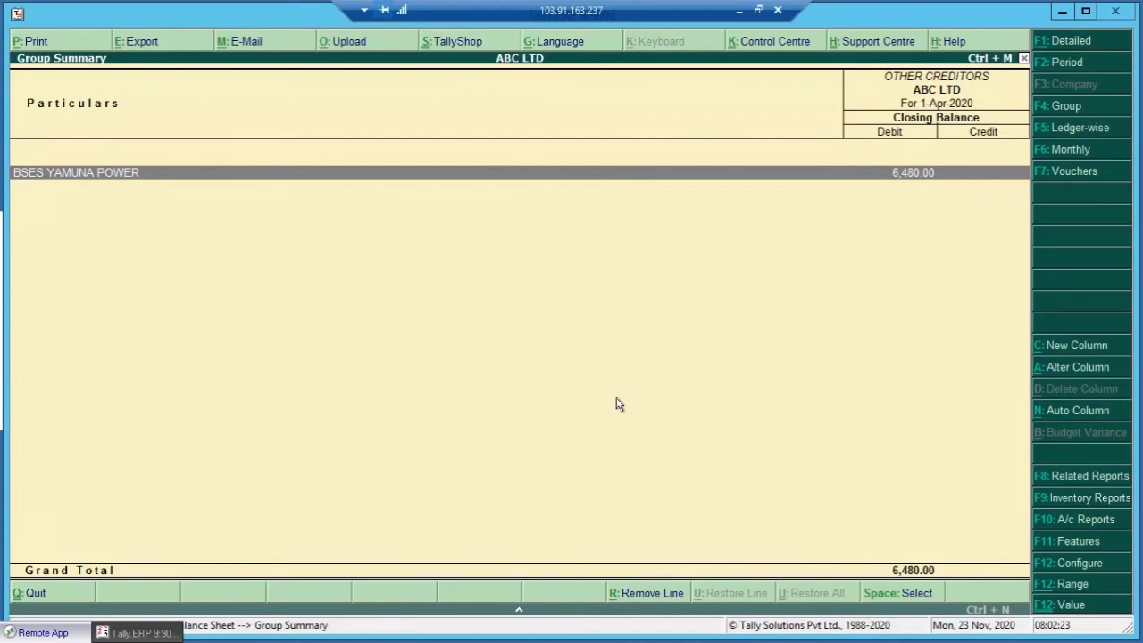
key(Return)
key(Return)
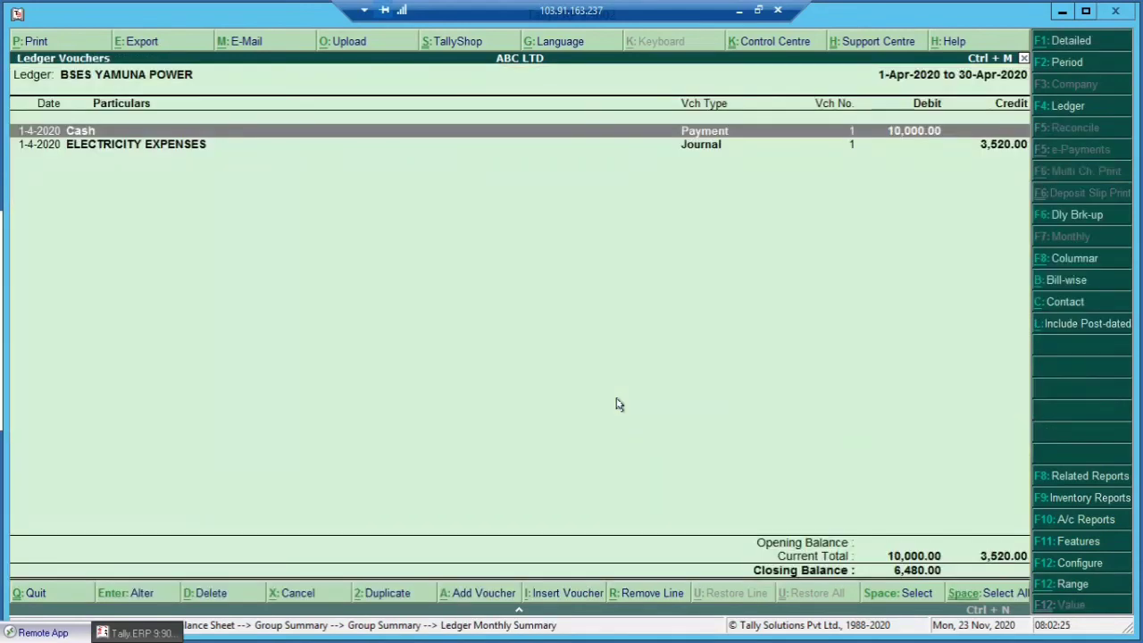
key(Down)
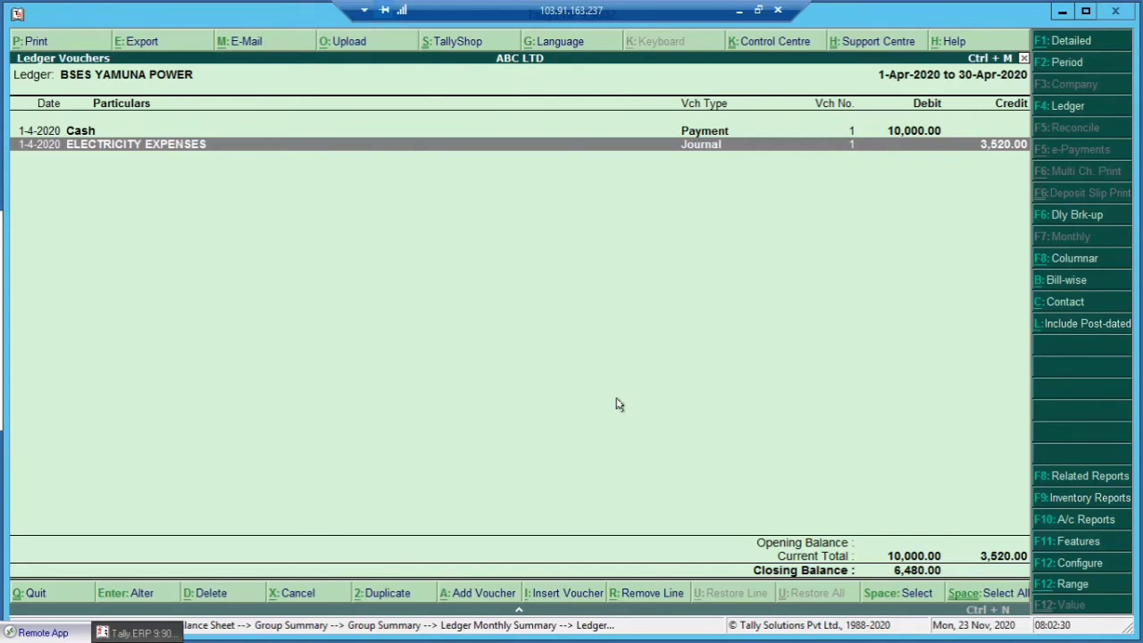
key(Escape)
key(Escape)
key(Escape)
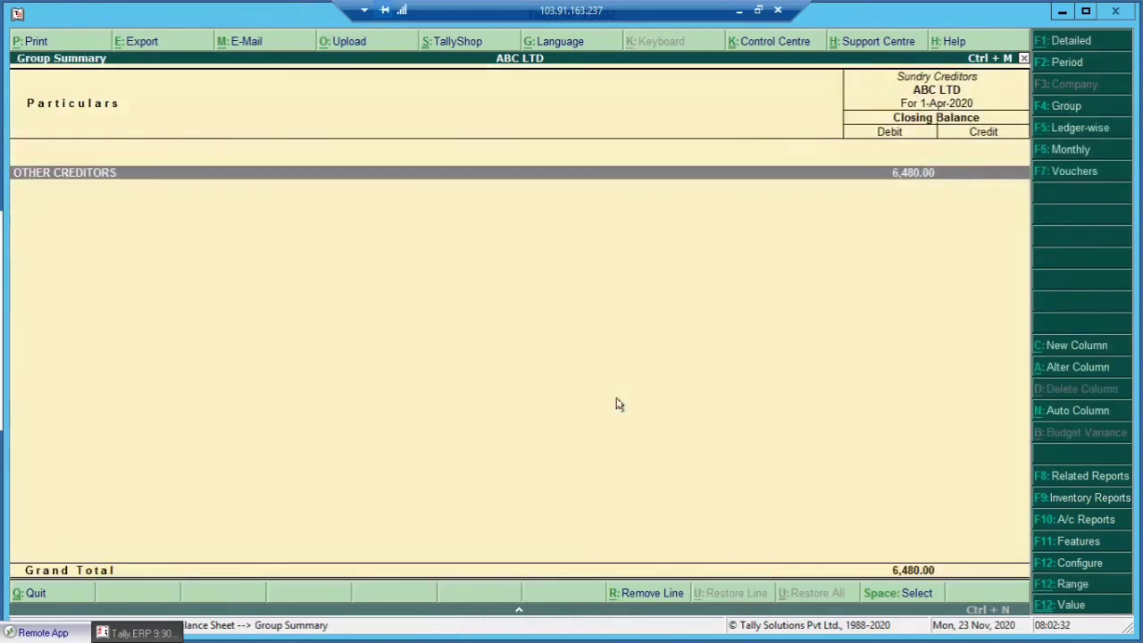
key(Escape)
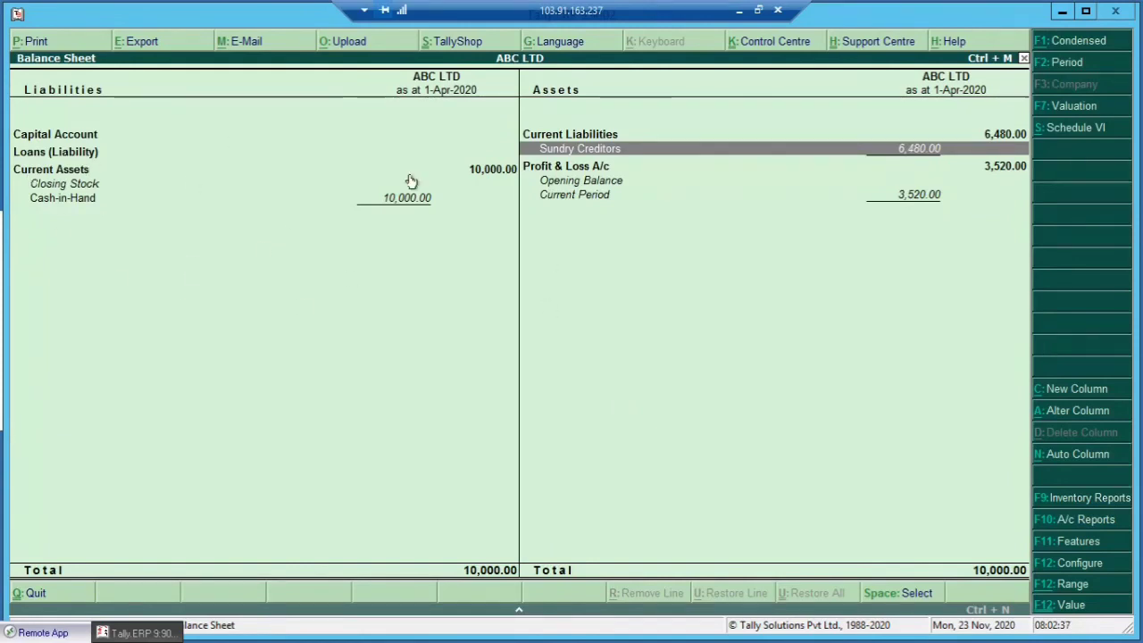
Drill down from the Balance Sheet's Profit & Loss A/c to the Indirect Expenses summary, and close back to Gateway of Tally.
key(Down)
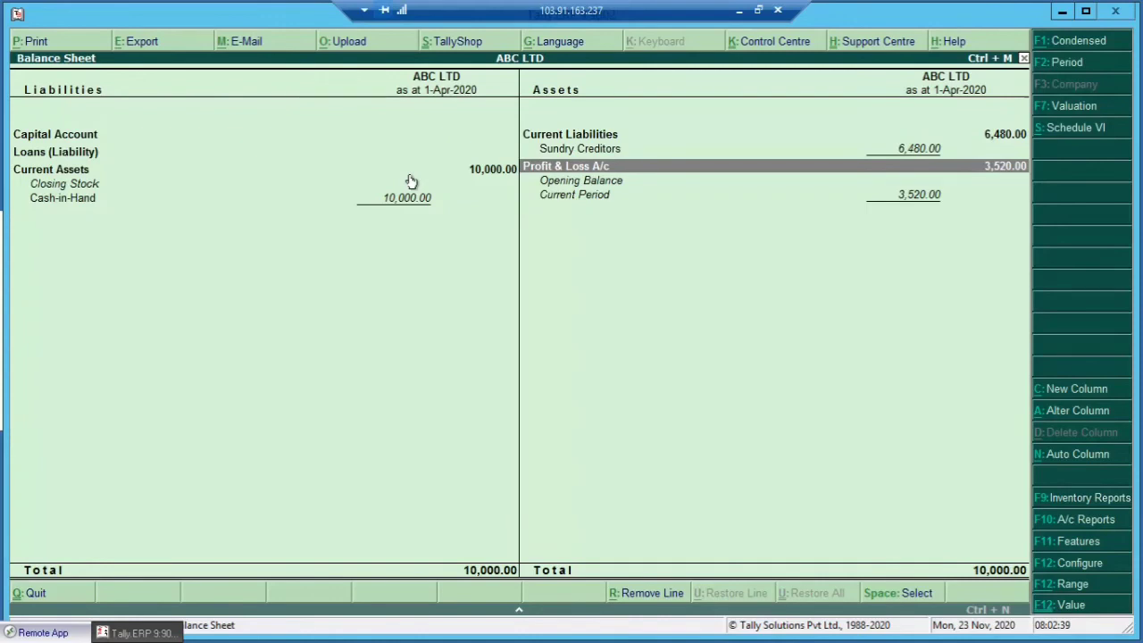
key(Return)
key(Return)
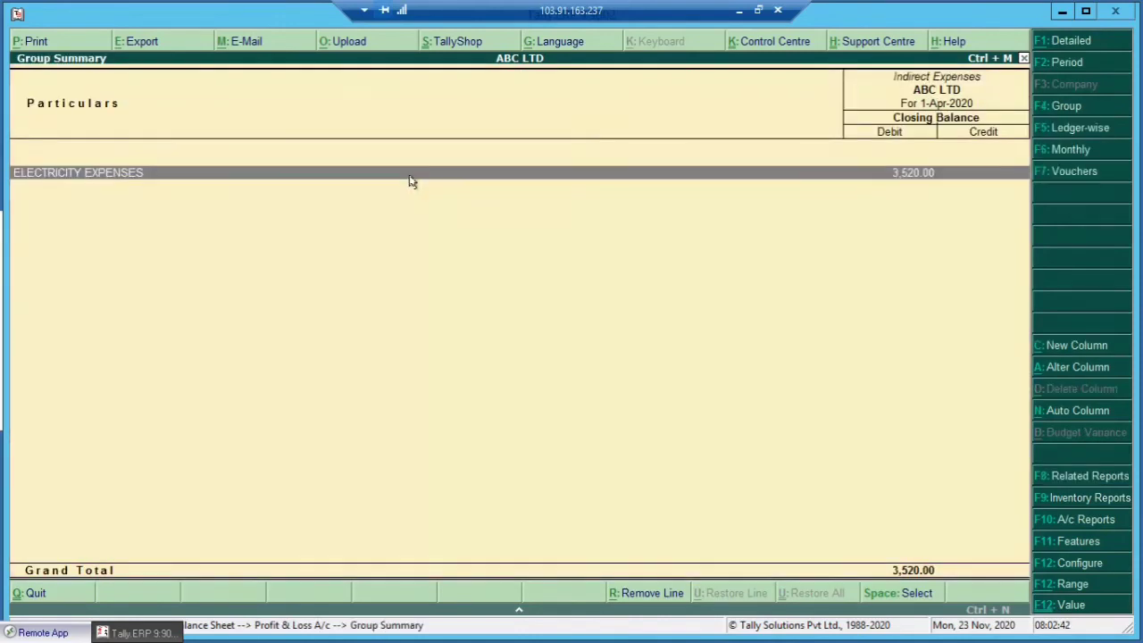
key(Escape)
key(Escape)
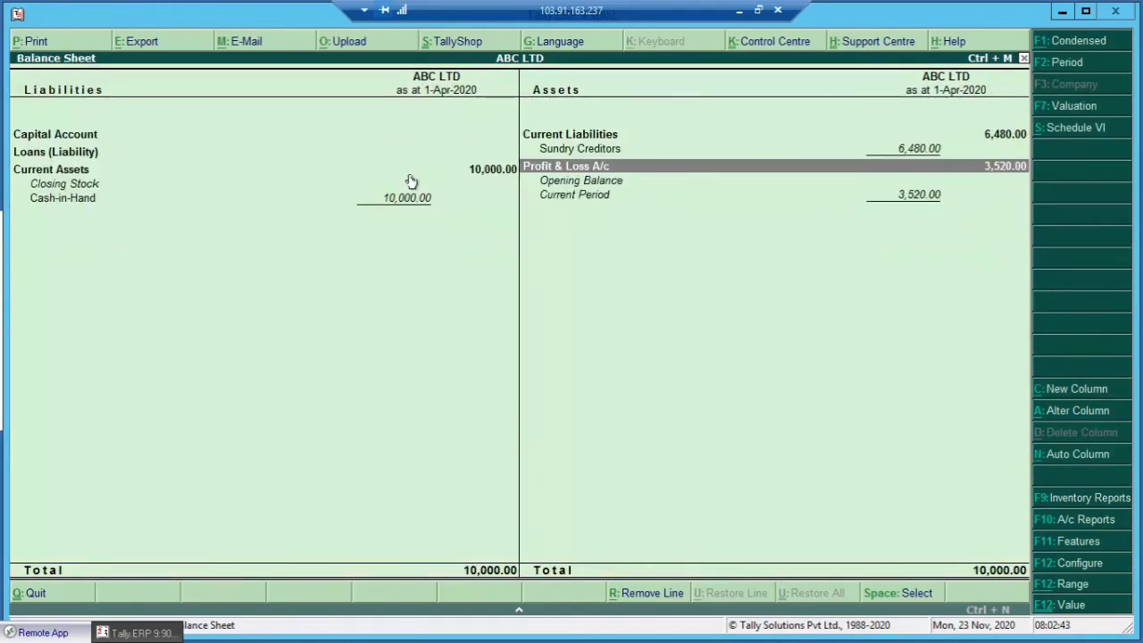
key(Escape)
Open the Profit & Loss A/c report, drill down to the April vouchers of ELECTRICITY EXPENSES, and return to Gateway of Tally.
key(Down)
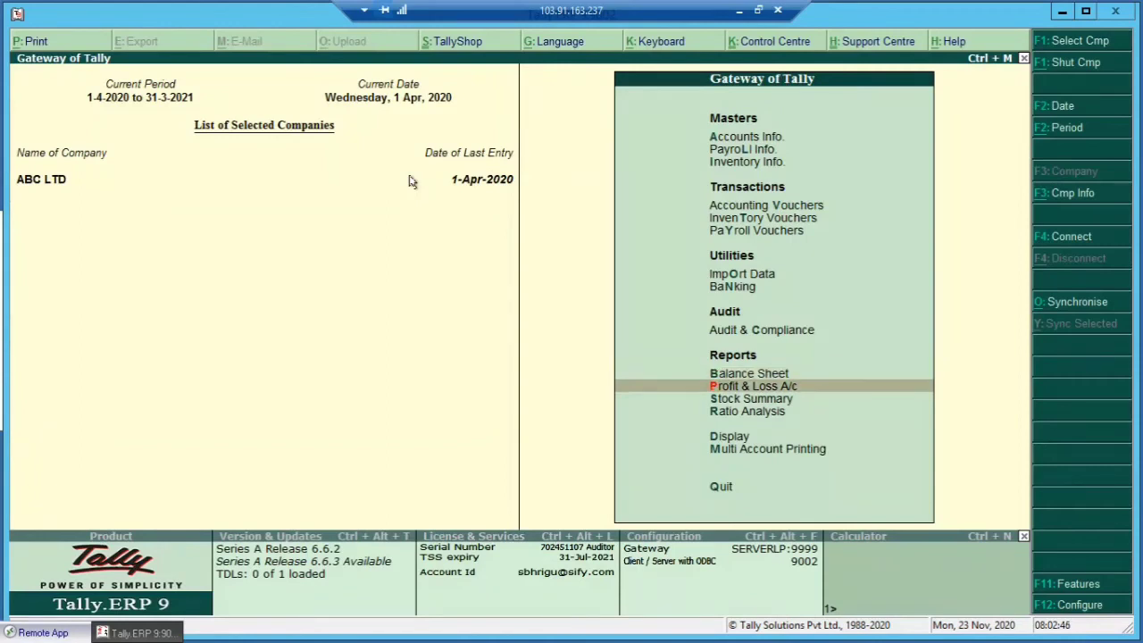
key(Return)
key(Return)
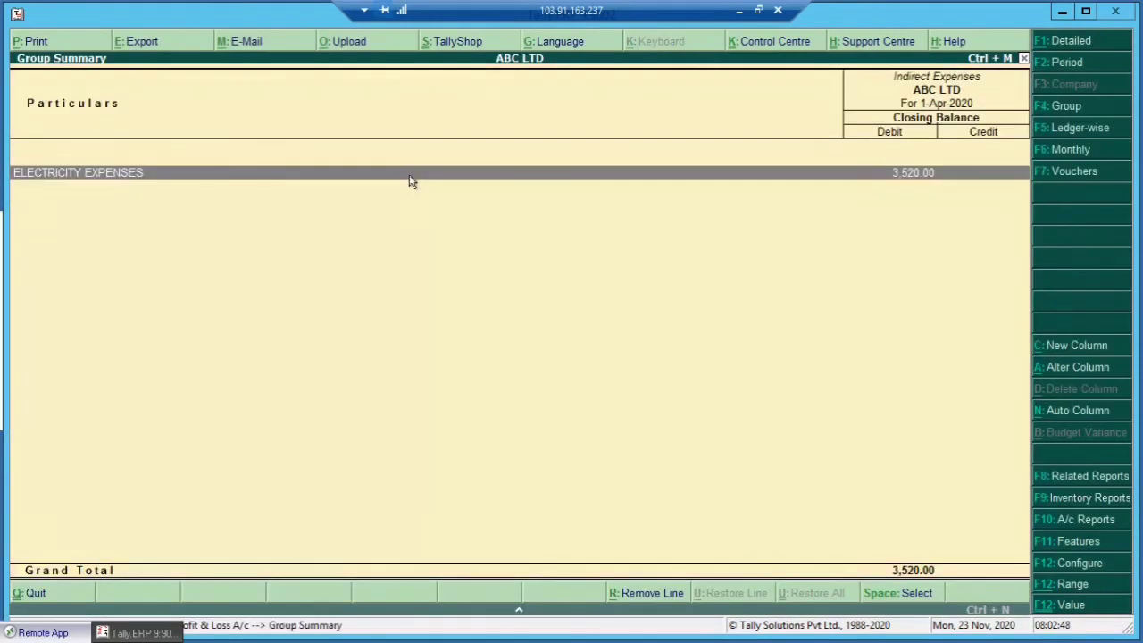
key(Return)
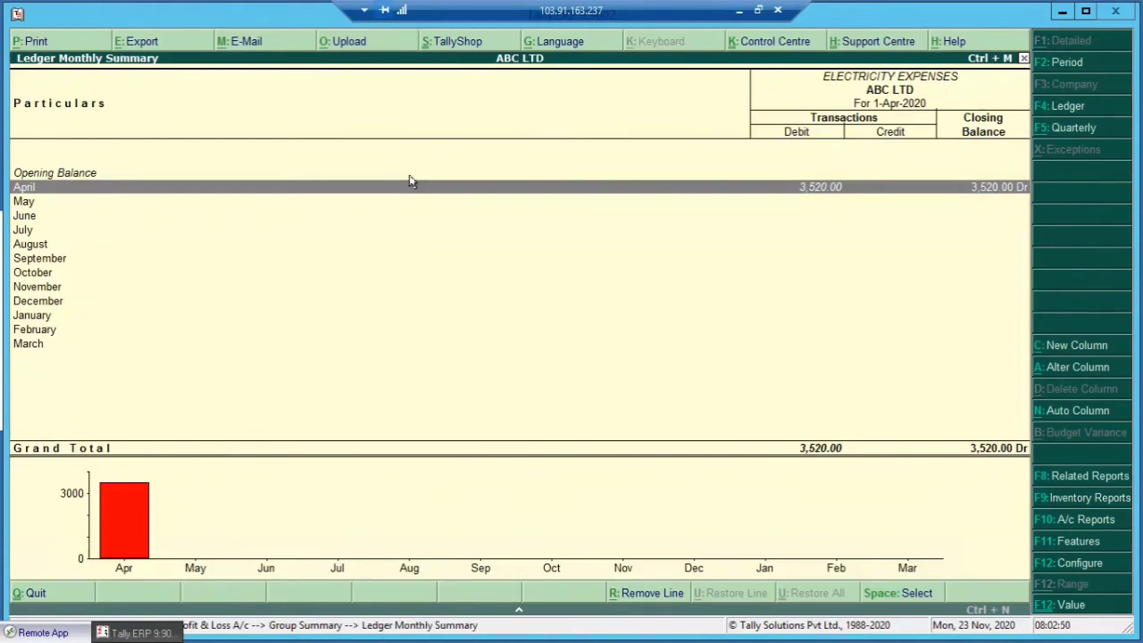
key(Return)
key(Escape)
key(Escape)
key(Escape)
key(Escape)
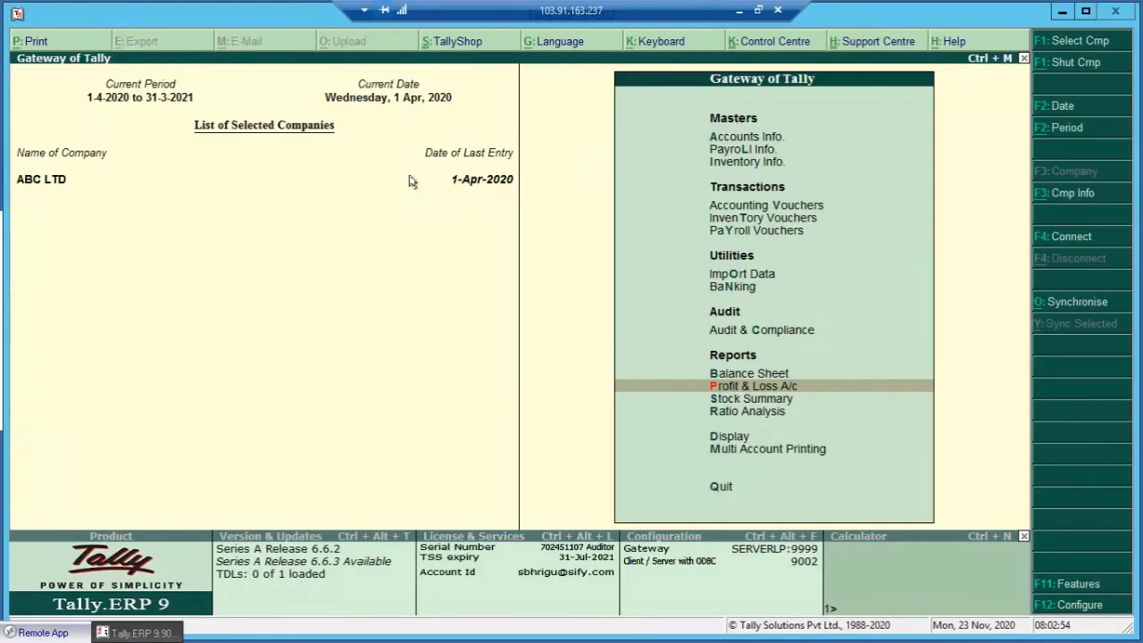
View the Stock Summary report and close it.
key(Down)
key(Return)
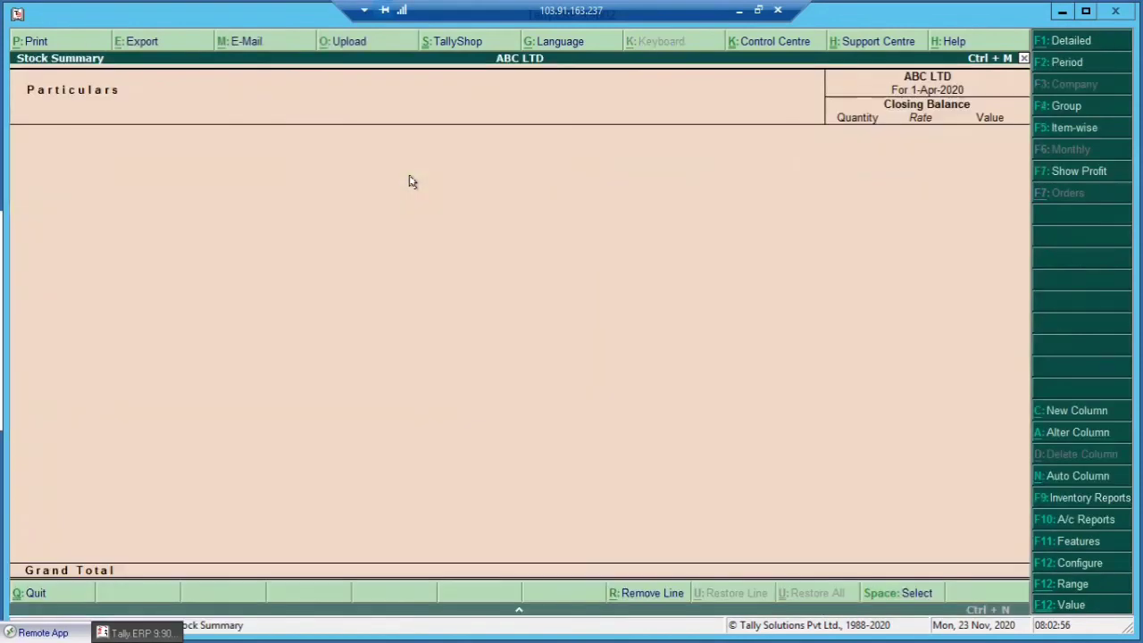
key(Escape)
Open the Ratio Analysis report and examine the Principal Groups from Working Capital down to Nett Loss.
key(Down)
key(Return)
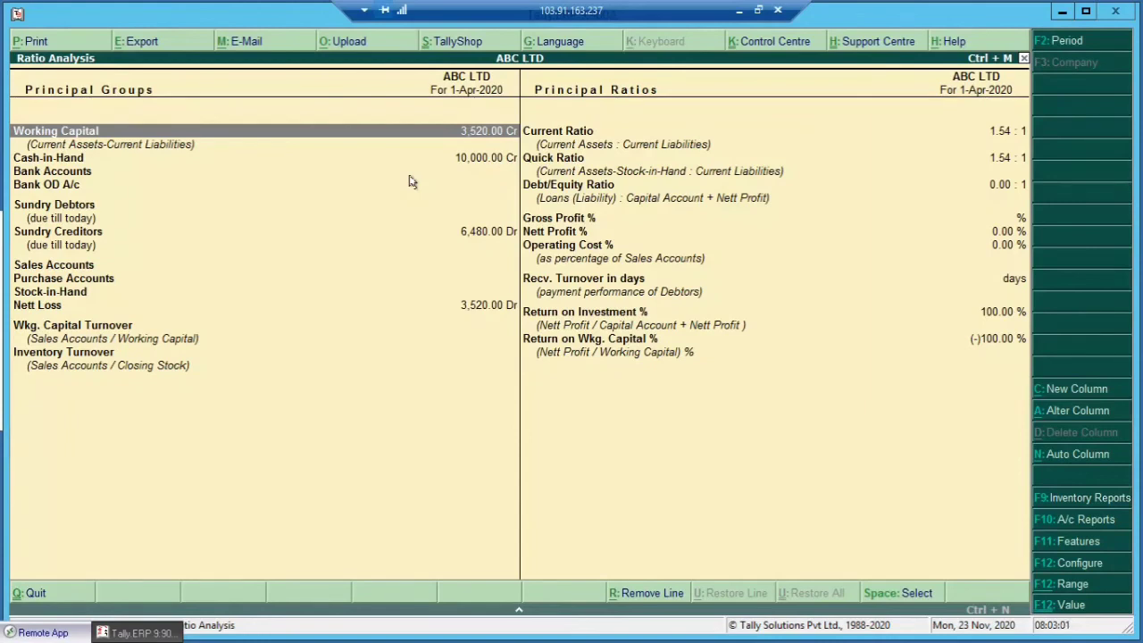
key(Down)
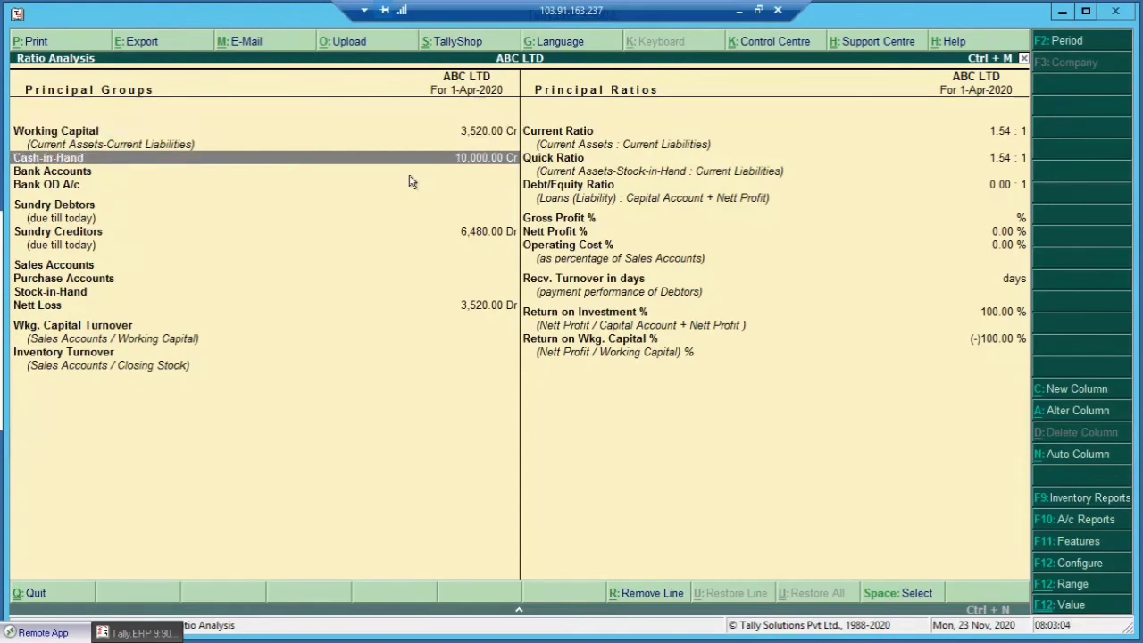
key(Up)
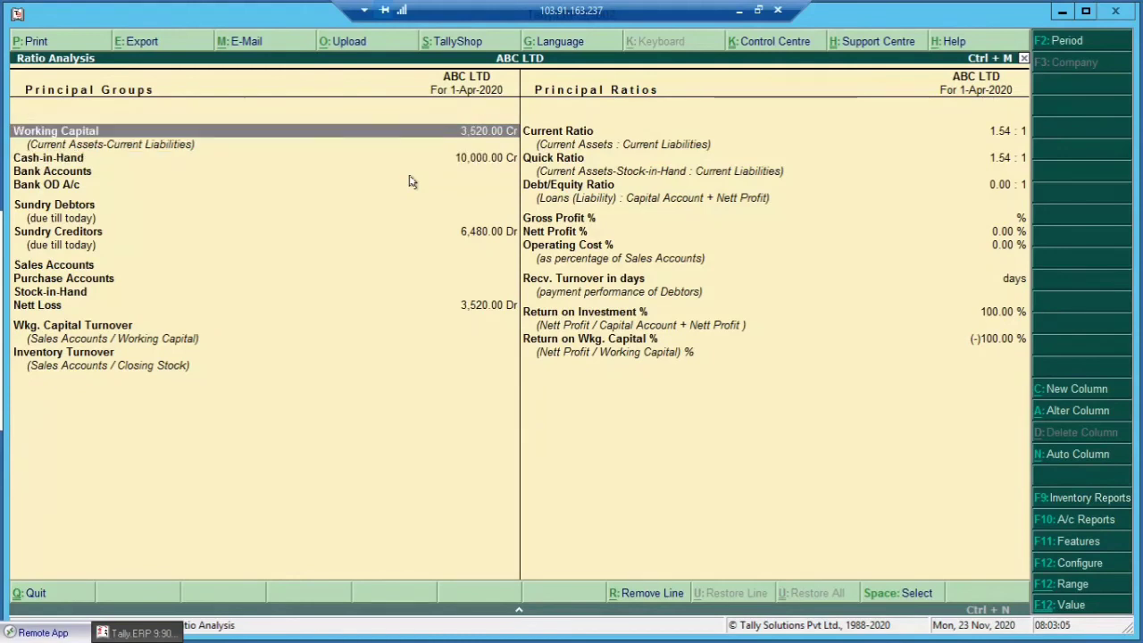
key(Down)
key(Down)
key(Down)
key(Down)
key(Down)
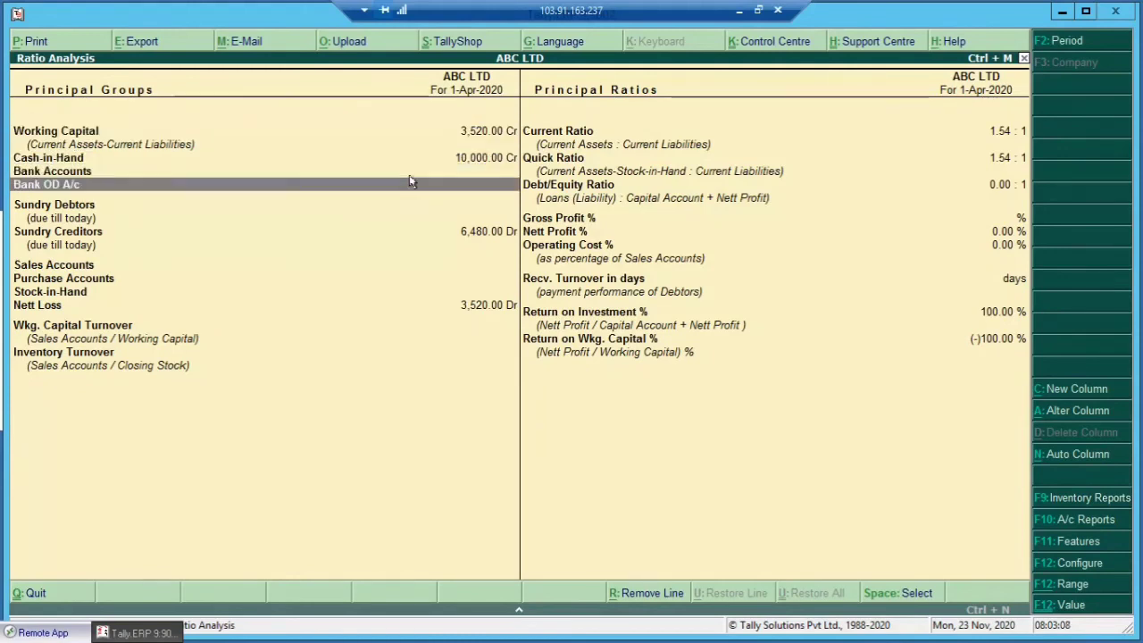
key(Down)
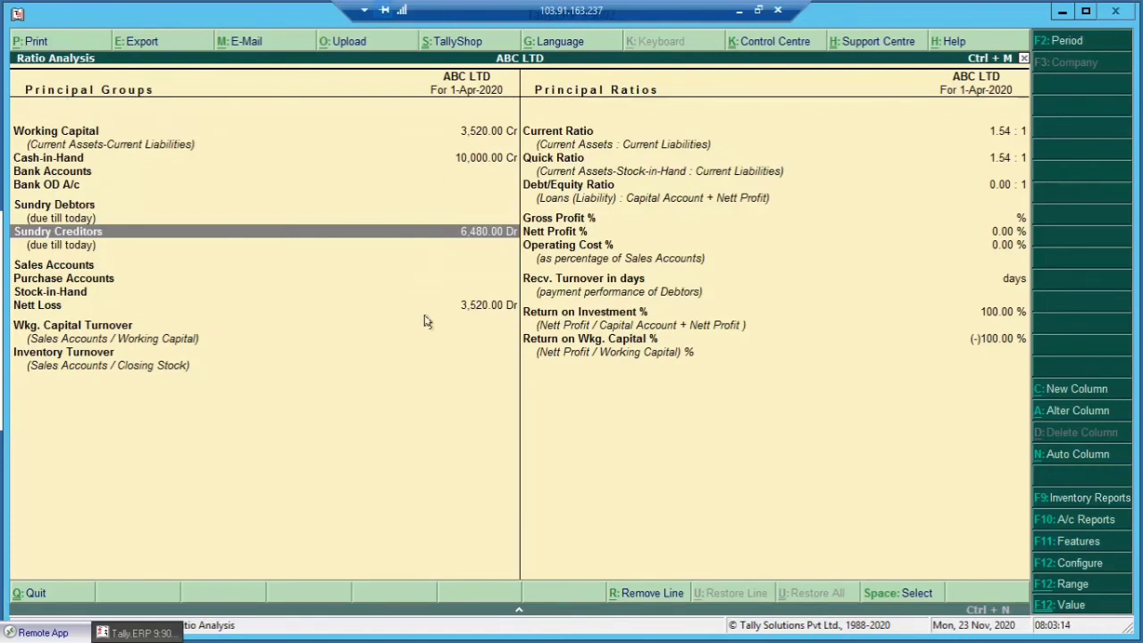
key(Down)
key(Down)
key(Down)
key(Down)
key(Down)
key(Down)
key(Down)
key(Up)
key(Up)
key(Up)
key(Down)
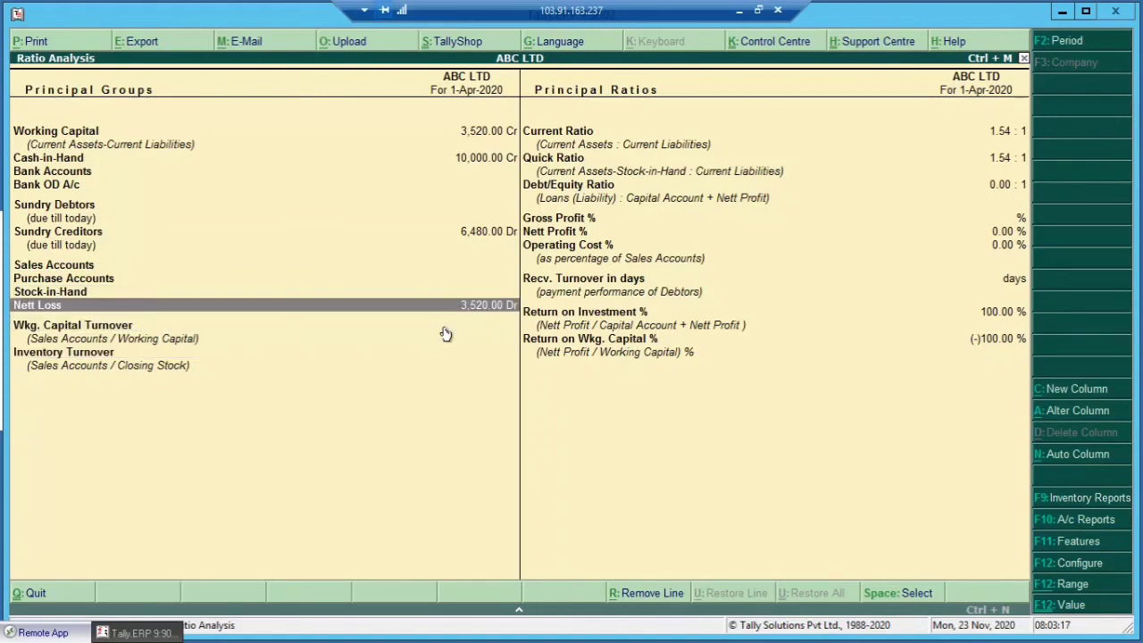
Examine the Principal Ratios from Current Ratio to Return on Wkg. Capital %, and close Ratio Analysis.
key(Right)
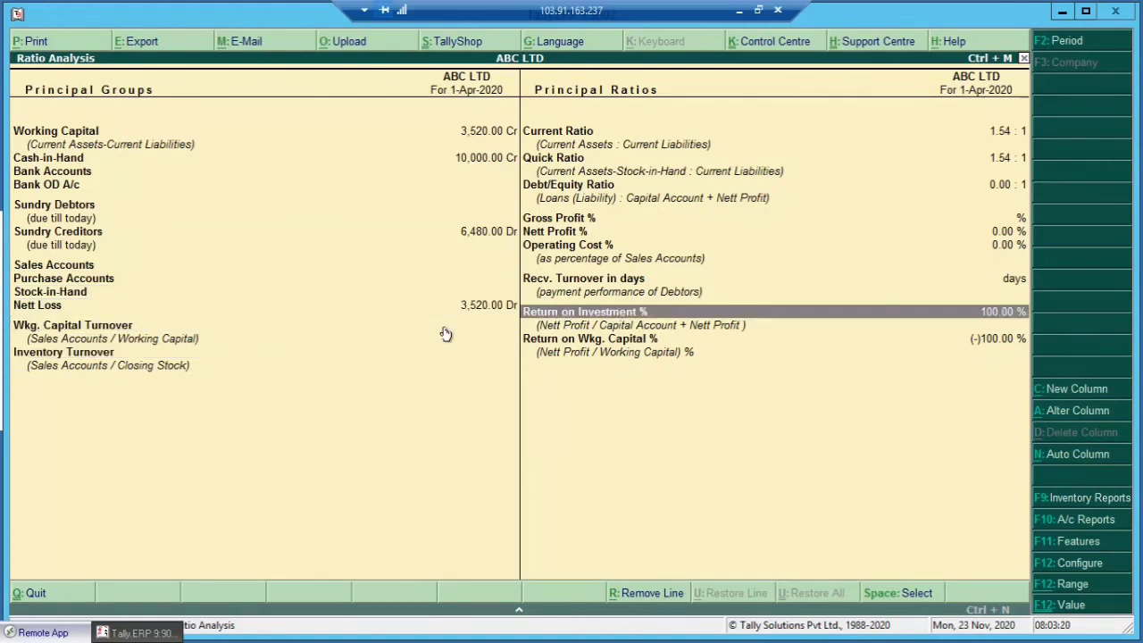
key(Up)
key(Home)
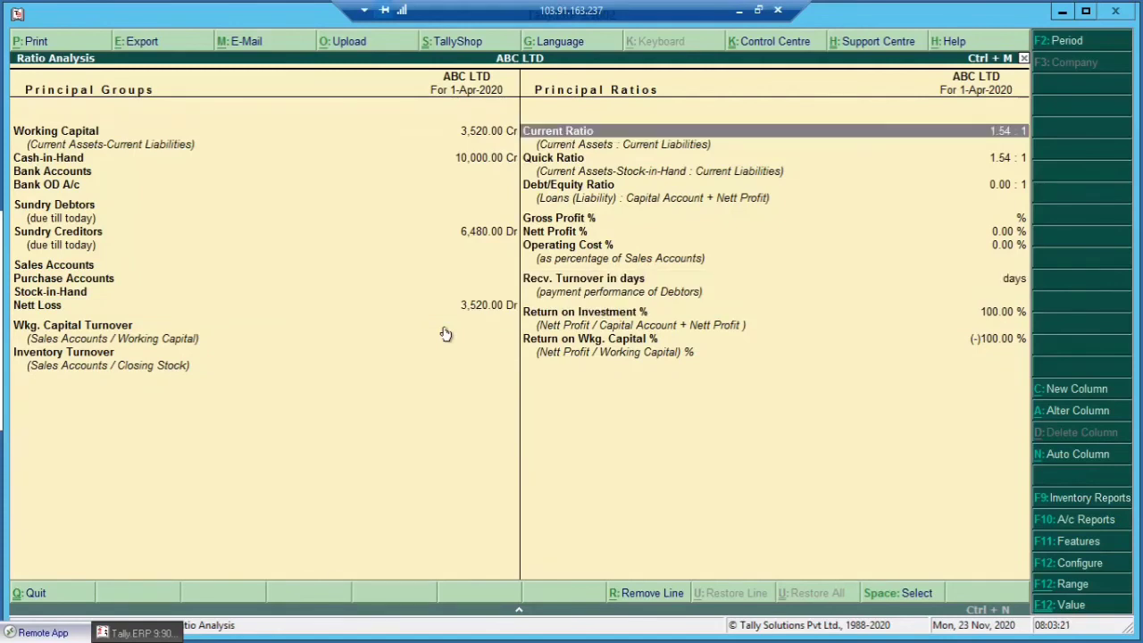
key(Down)
key(Down)
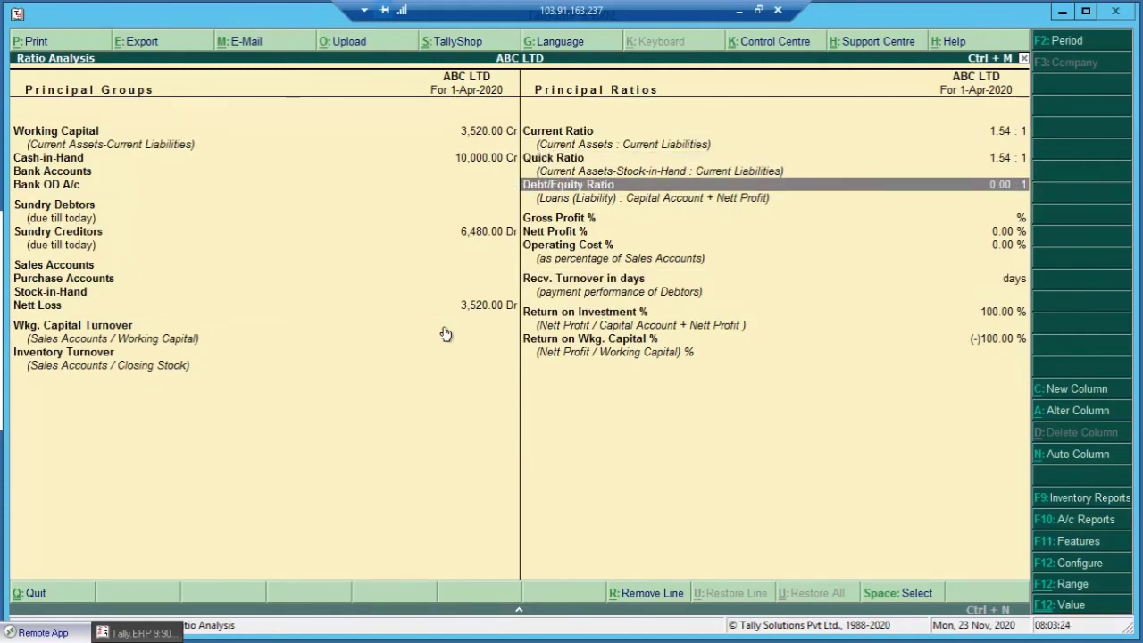
key(Down)
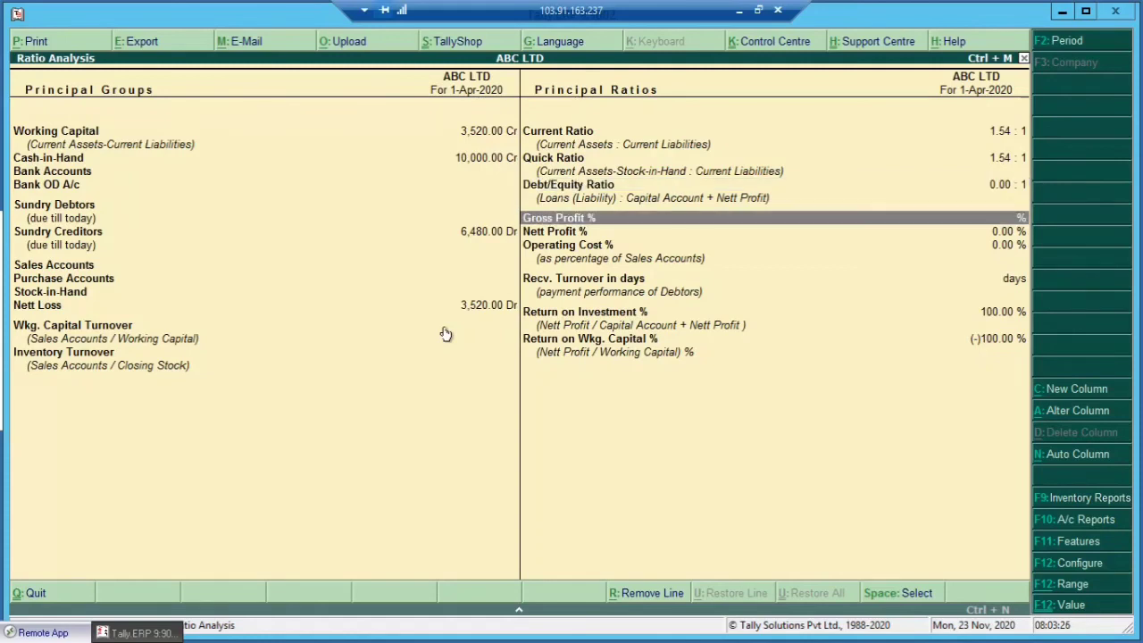
key(Up)
key(Down)
key(Down)
key(Down)
key(Down)
key(Down)
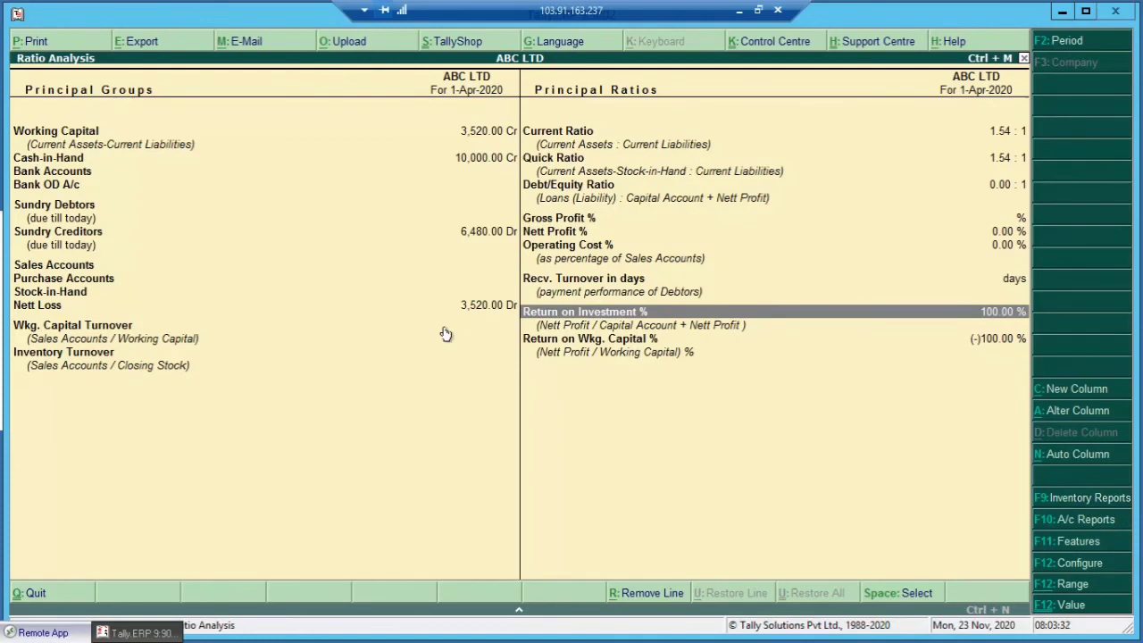
key(Down)
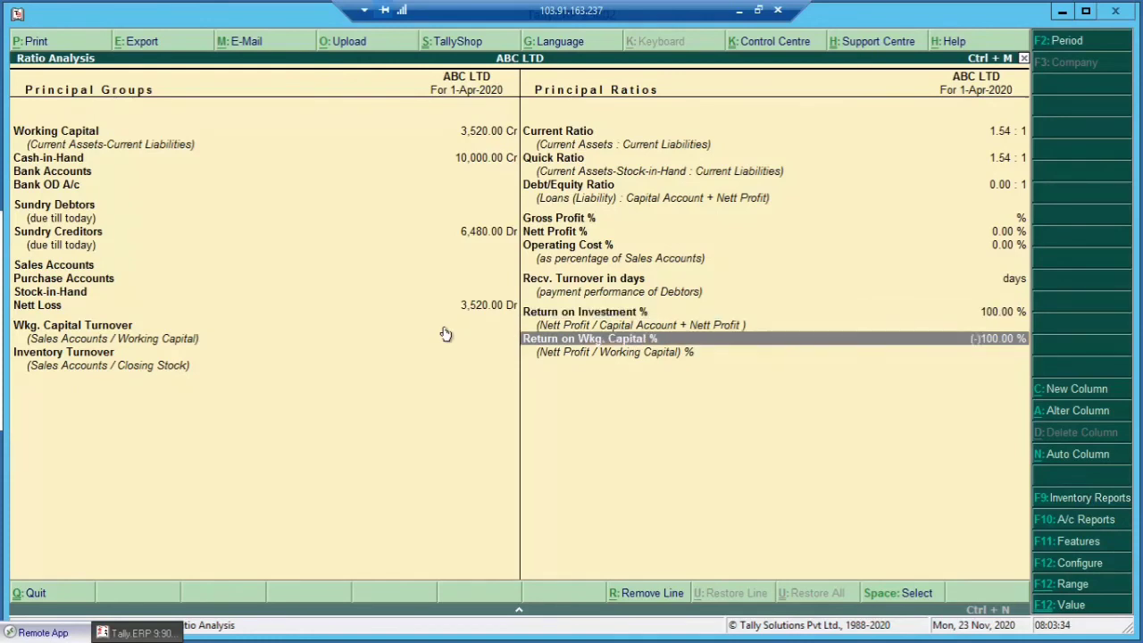
key(Up)
key(Up)
key(Up)
key(Up)
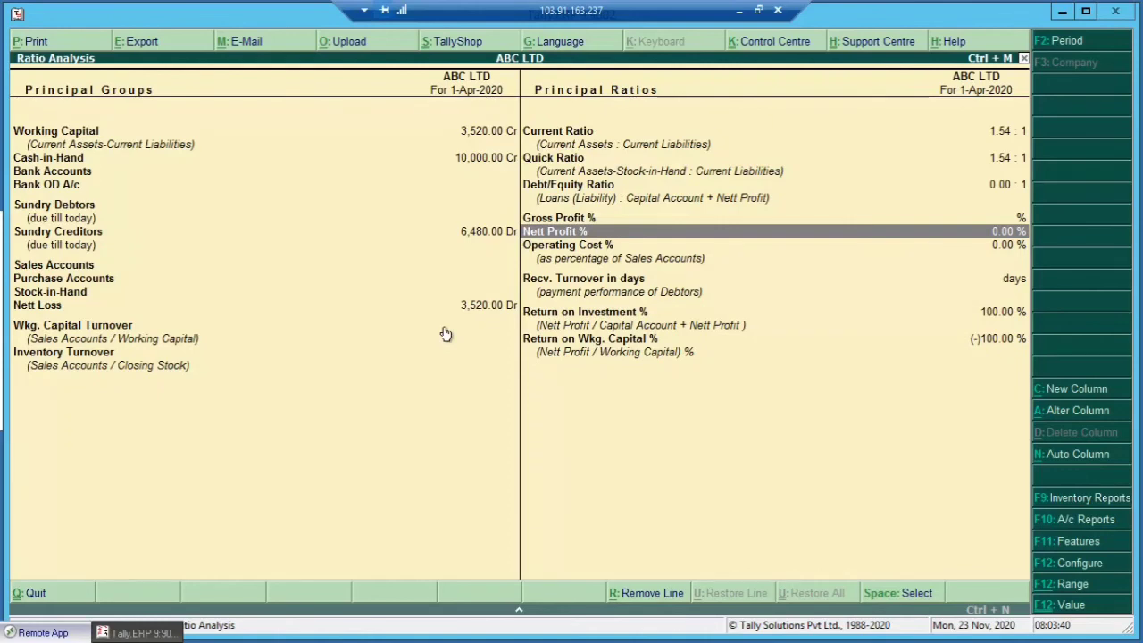
key(Escape)
Open the Trial Balance from the Display Menu, expand it to detailed view, go through its groups, and close it.
key(Down)
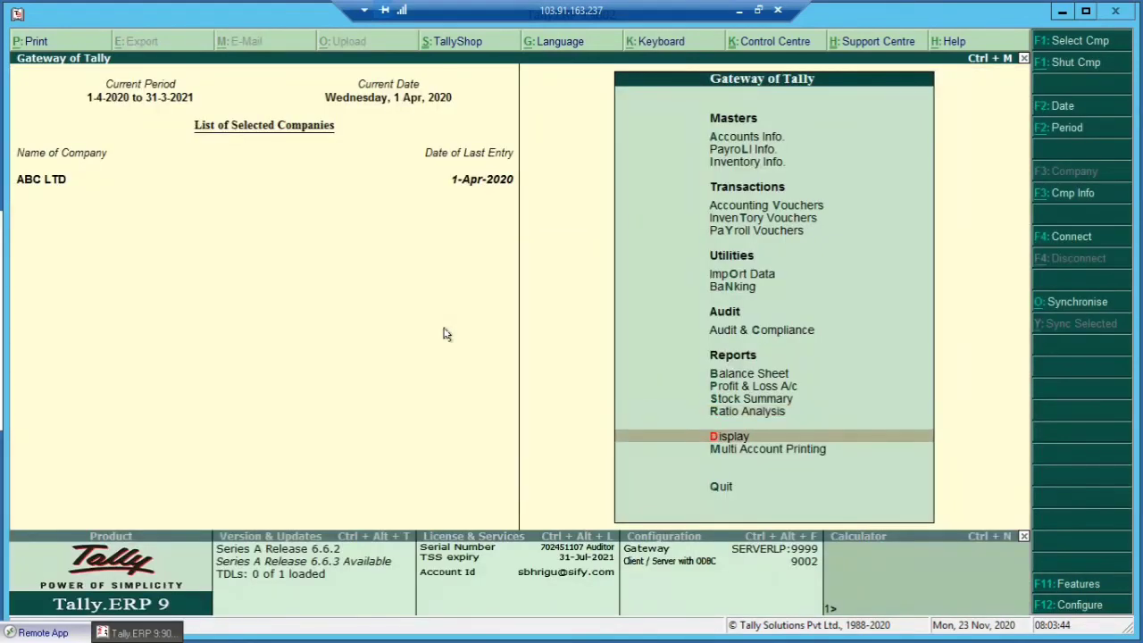
key(Return)
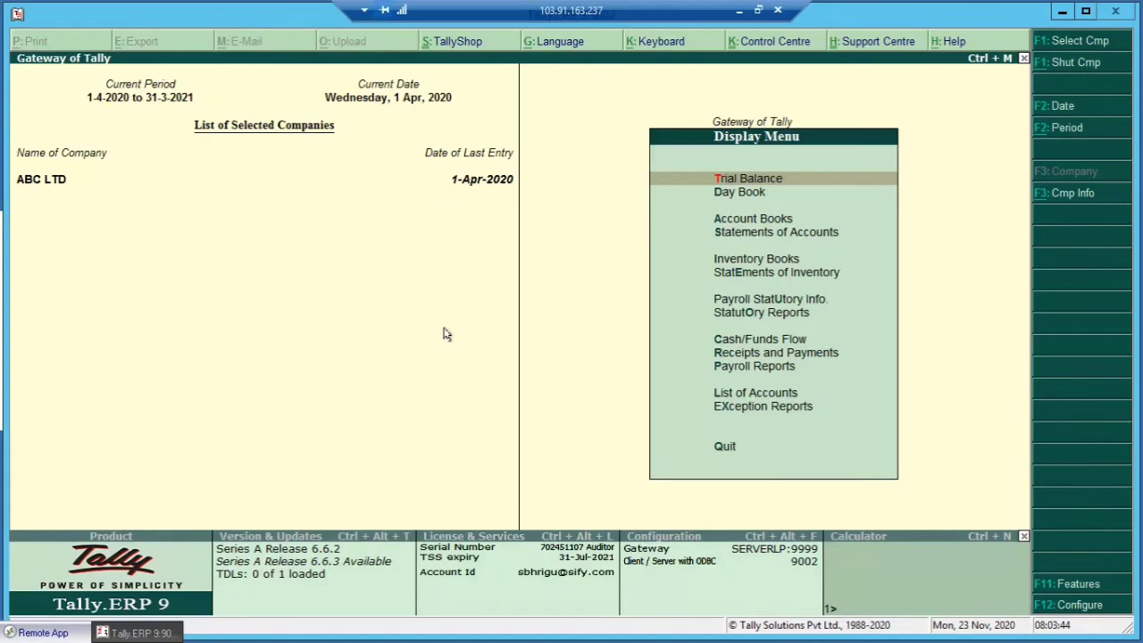
key(Escape)
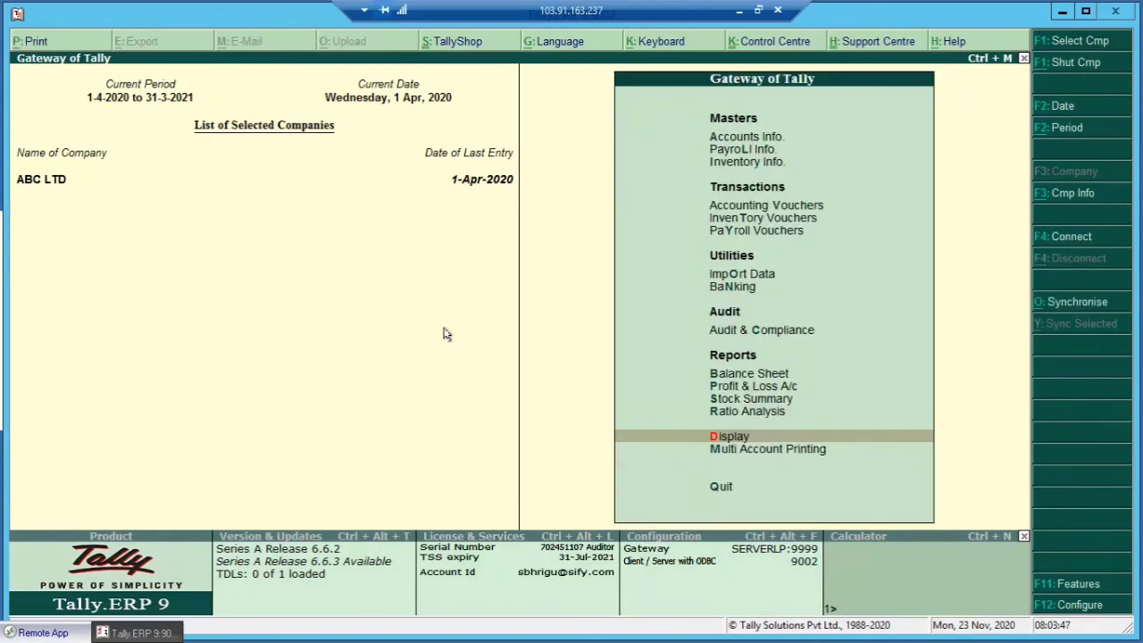
key(Return)
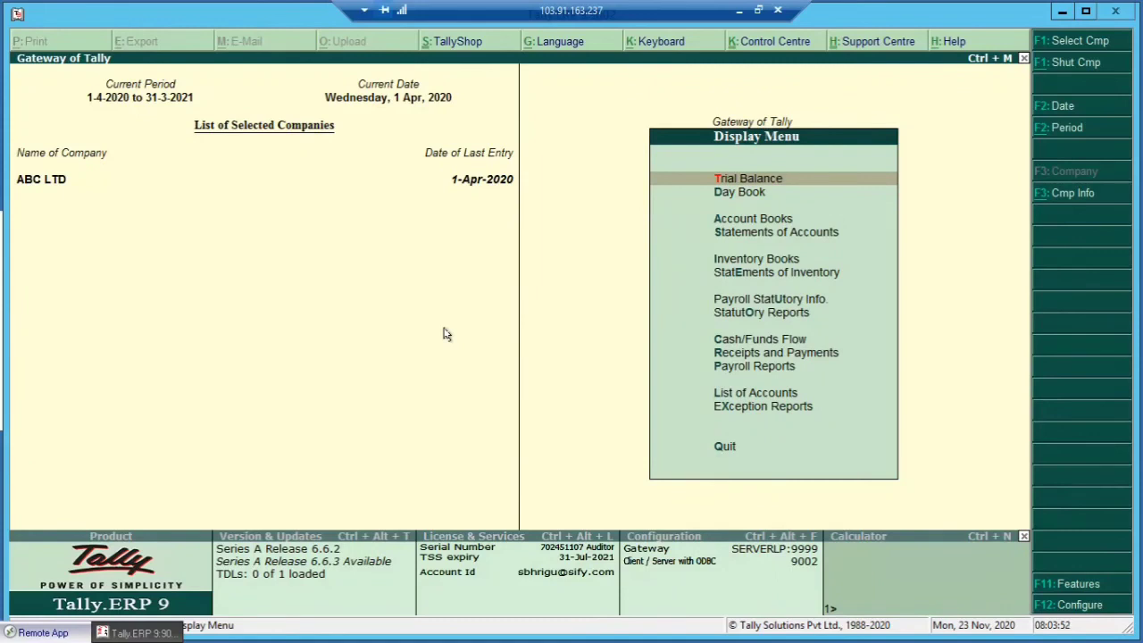
key(Return)
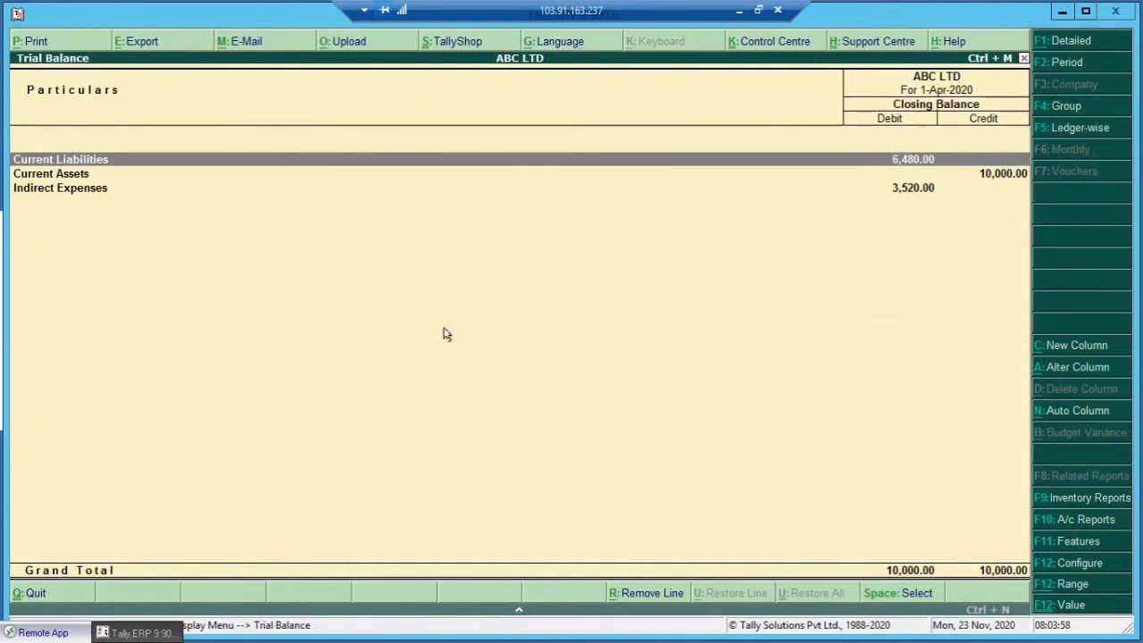
key(XF86AudioMute)
key(alt+F1)
key(Down)
key(Down)
key(Down)
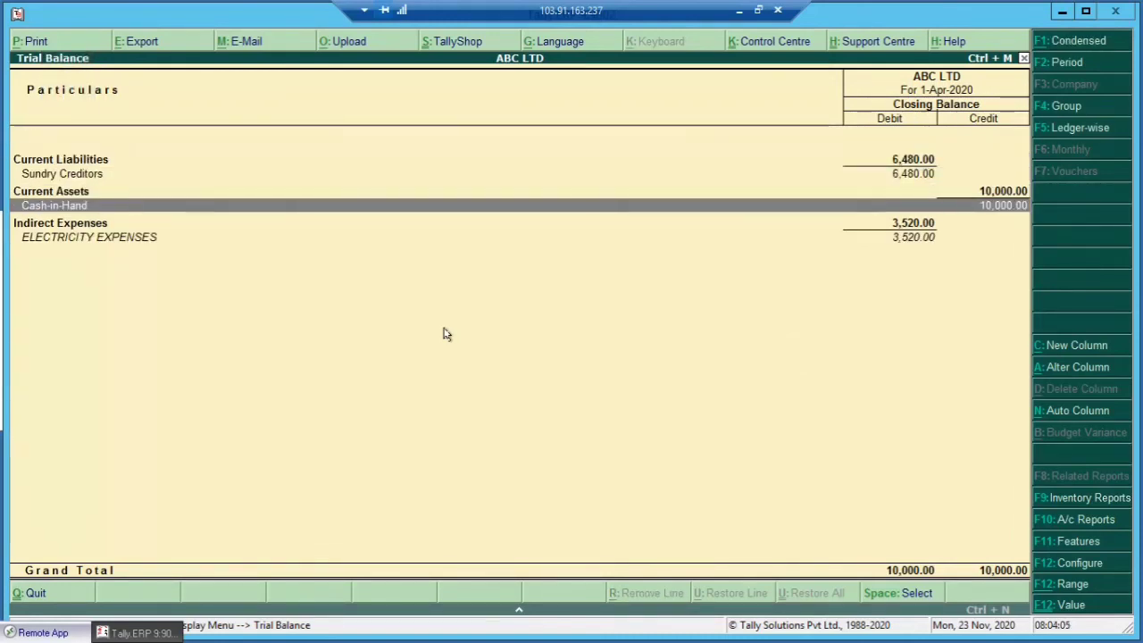
key(Down)
key(Down)
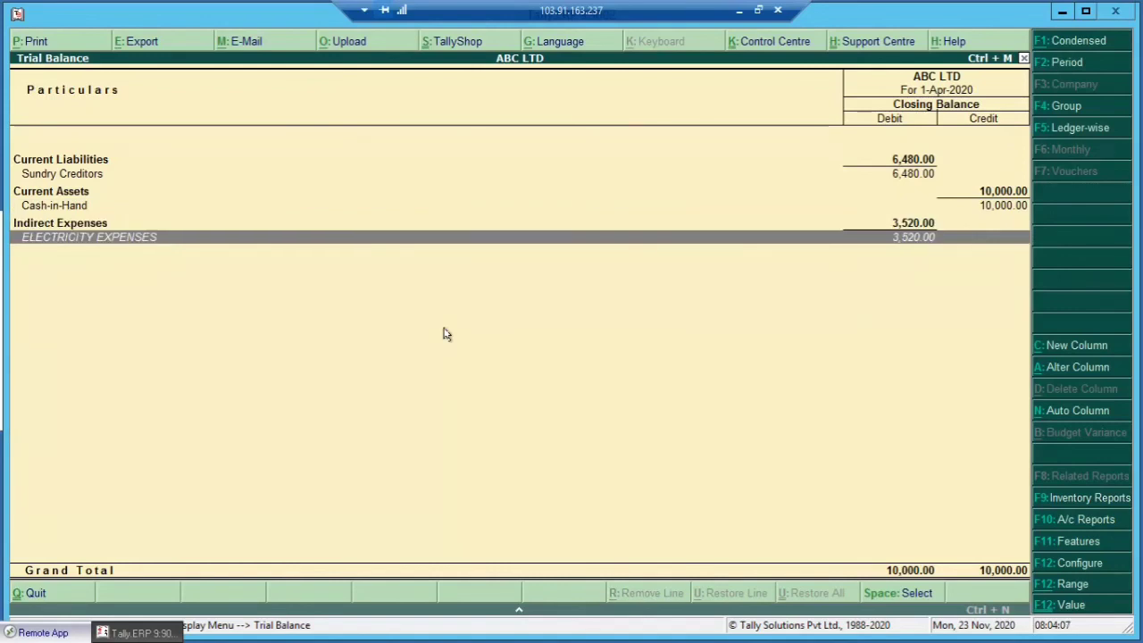
key(Escape)
Open the Day Book, look over its payment and journal vouchers, and return to the Display Menu.
key(Down)
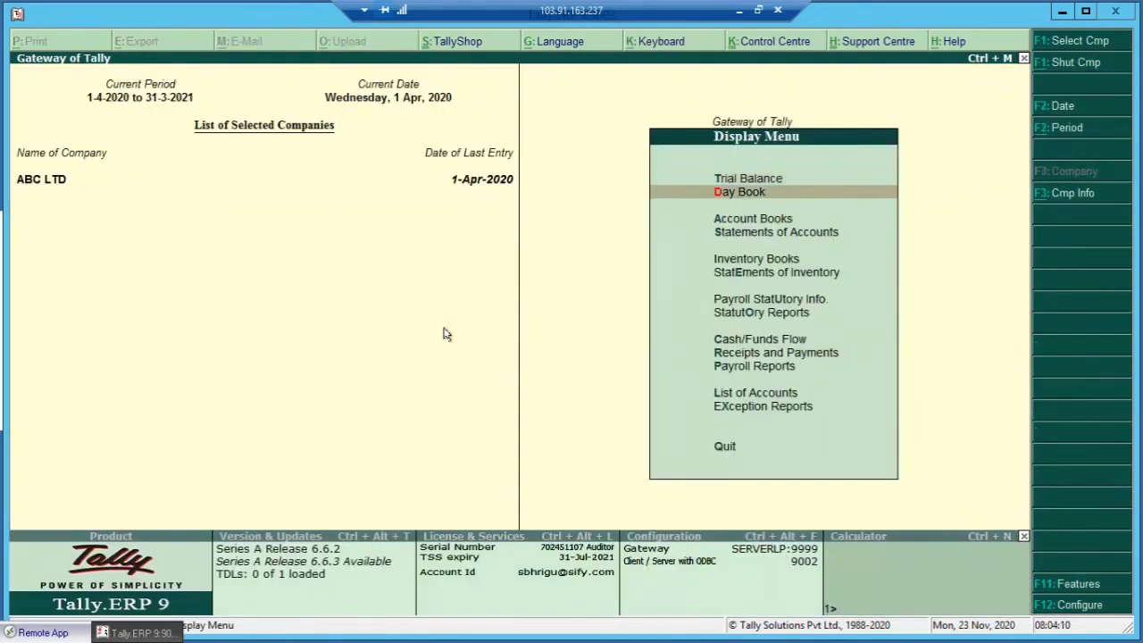
key(Return)
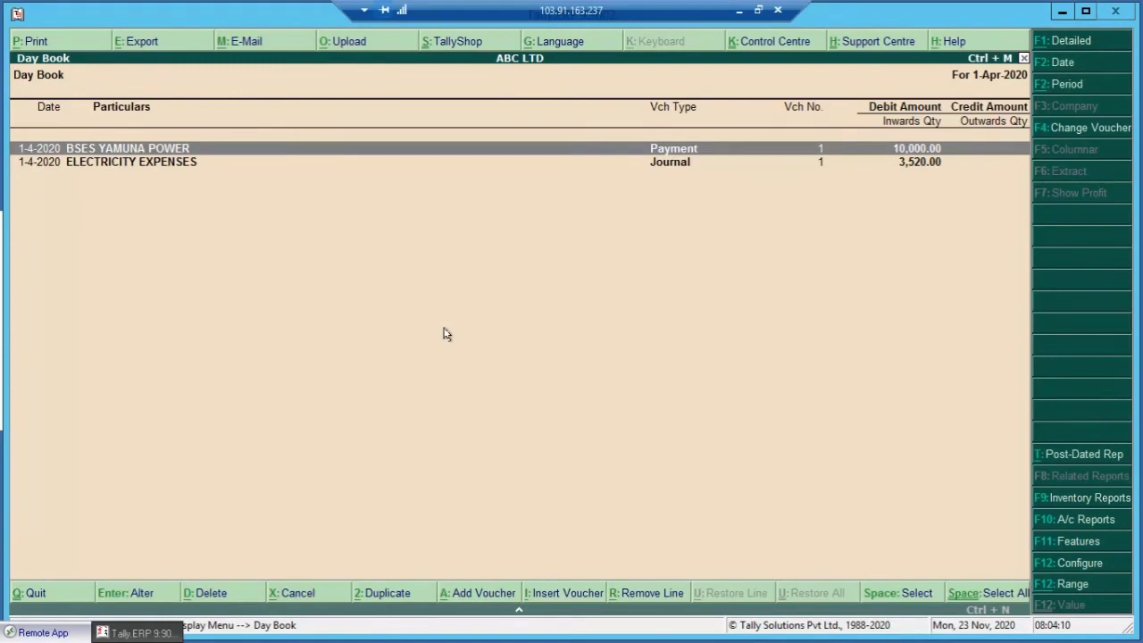
key(Down)
key(Up)
key(Down)
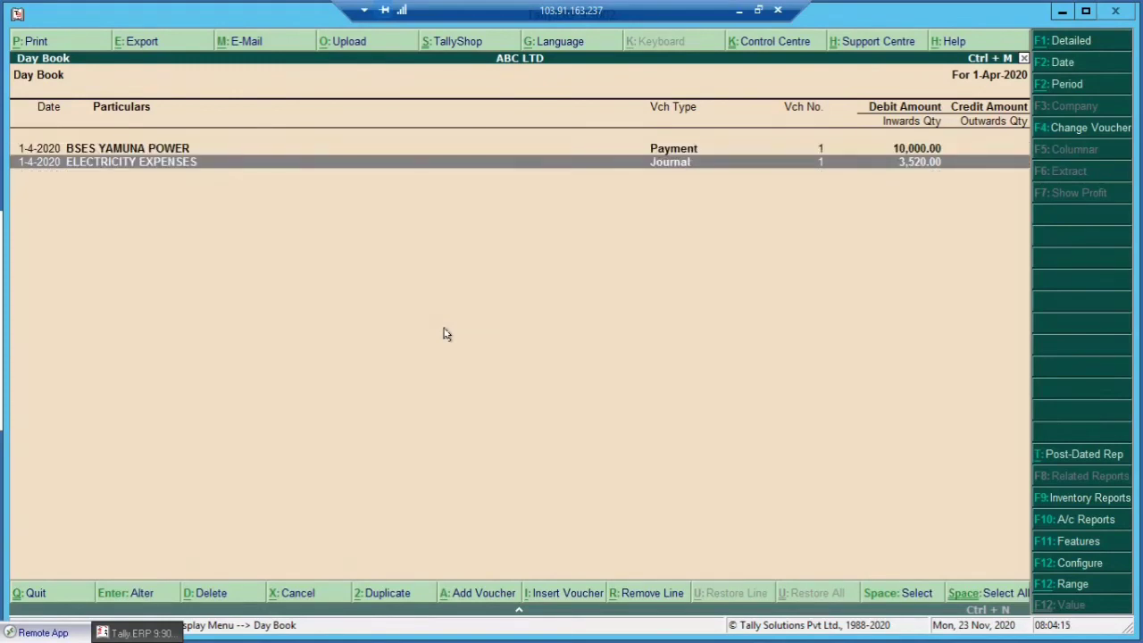
key(Escape)
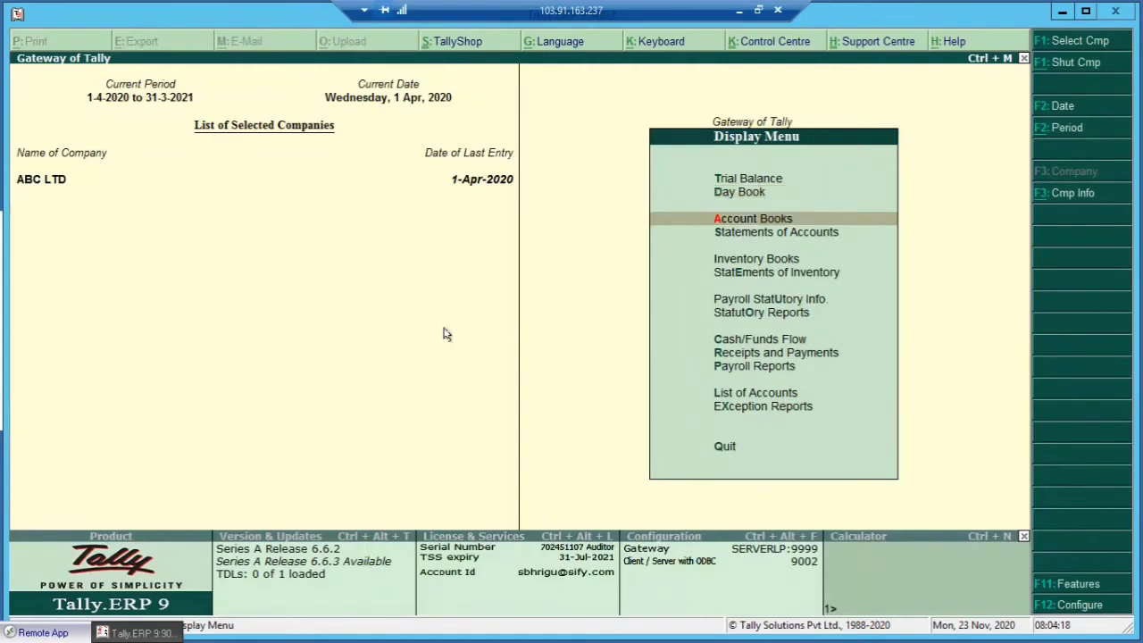
Look through the Account Books options, view the Sales Register, and close it.
key(Return)
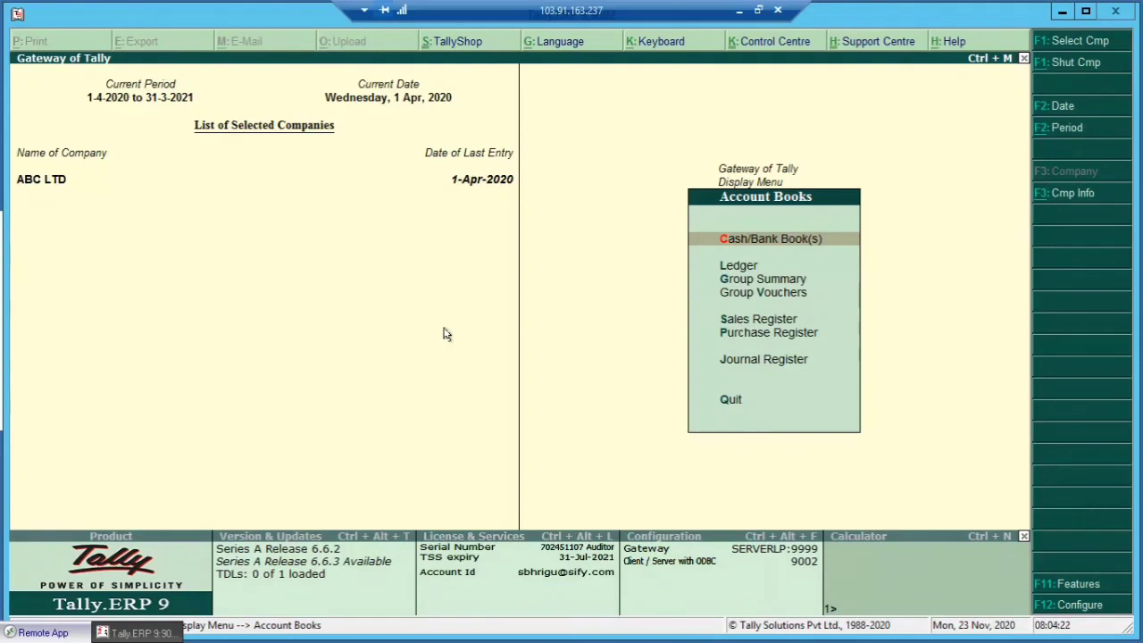
key(Down)
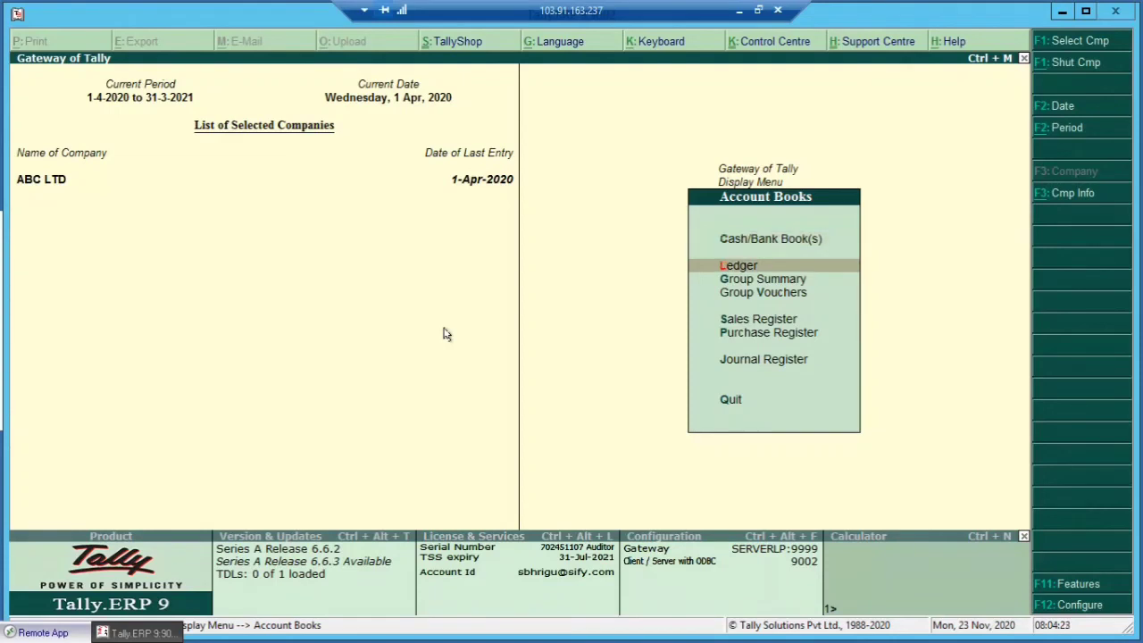
key(Down)
key(Down)
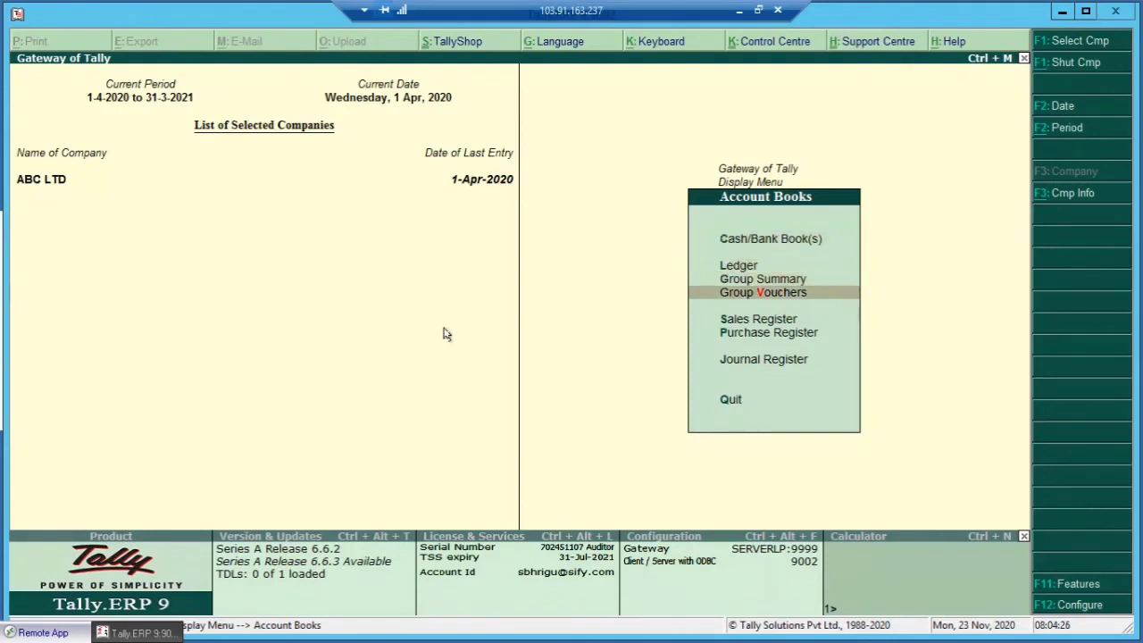
key(Down)
key(Down)
key(Up)
key(Down)
key(Down)
key(Up)
key(Up)
key(Return)
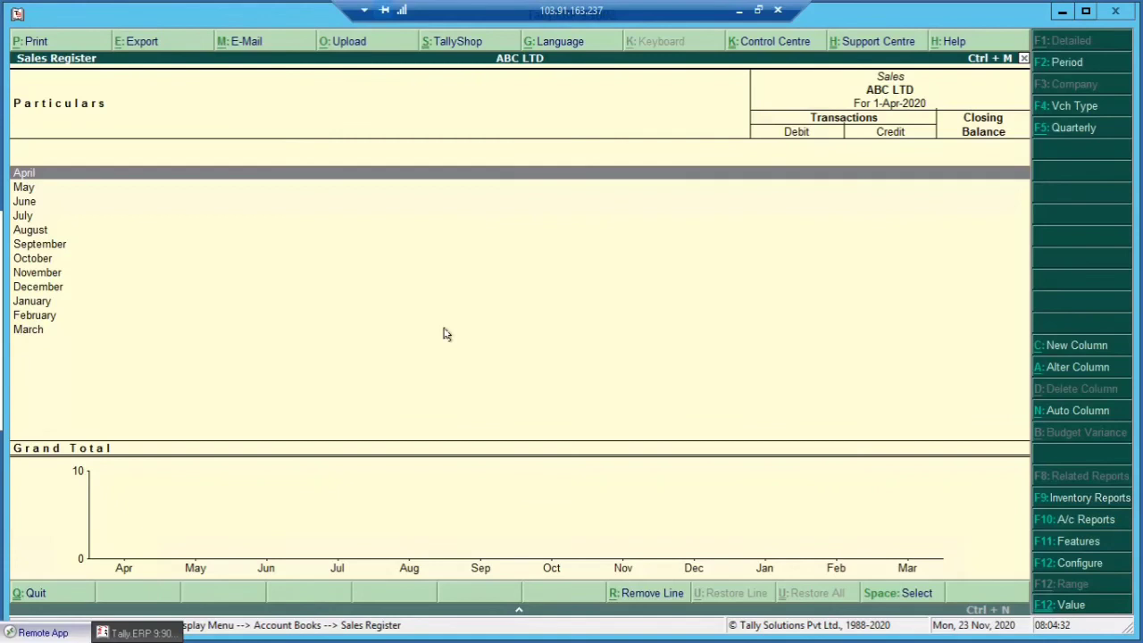
key(Escape)
View the Purchase Register and the April entries of the Journal Register, returning to Account Books.
key(Down)
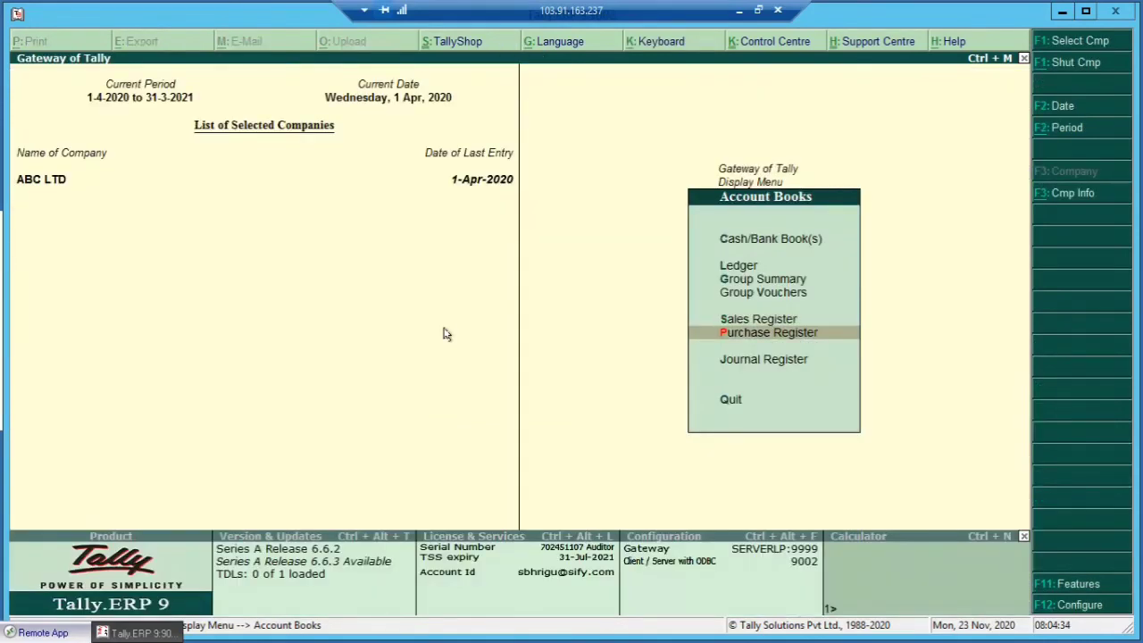
key(Return)
key(Escape)
key(Down)
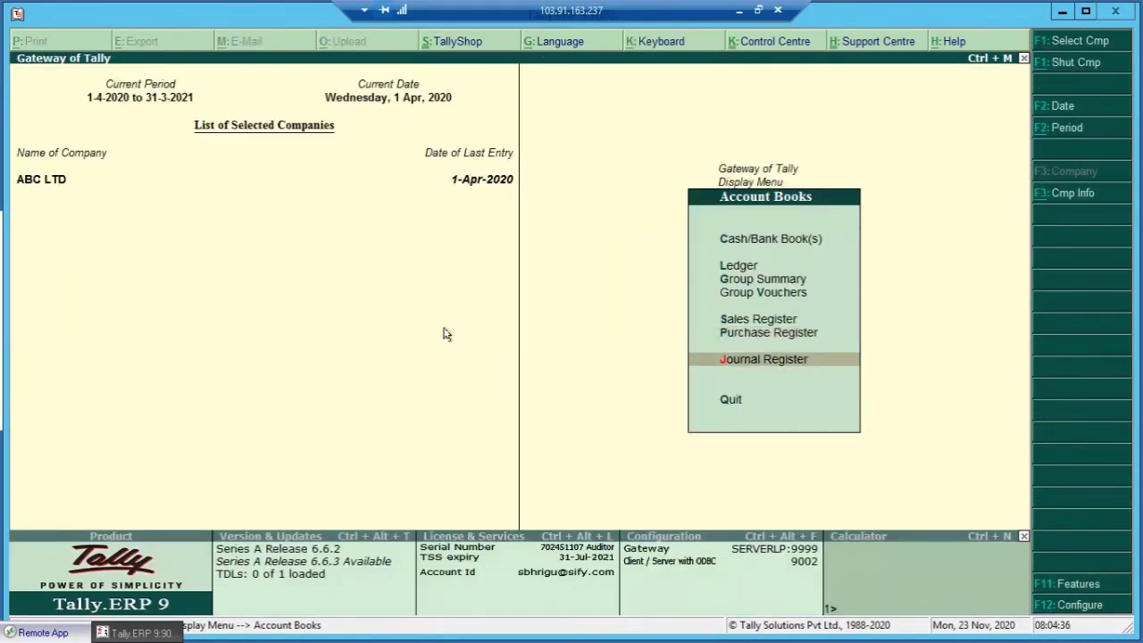
key(Return)
key(Return)
key(Escape)
key(Escape)
Open the Account Books group report for OTHER CREDITORS, look over its entries, and return to the list of groups.
key(Up)
key(Up)
key(Up)
key(Up)
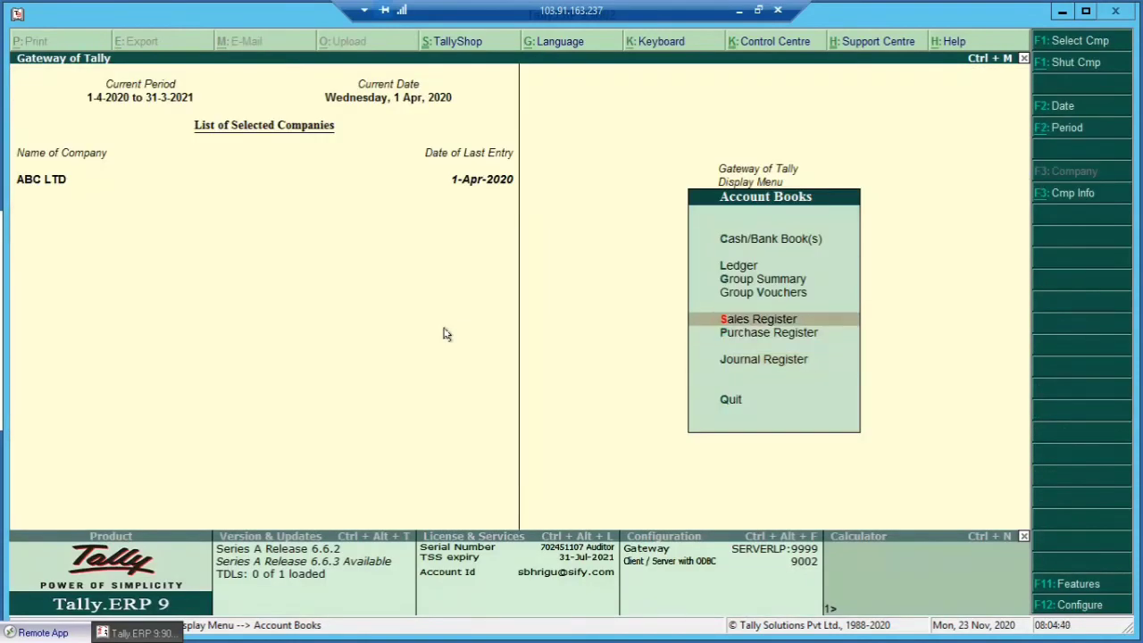
key(Down)
key(Return)
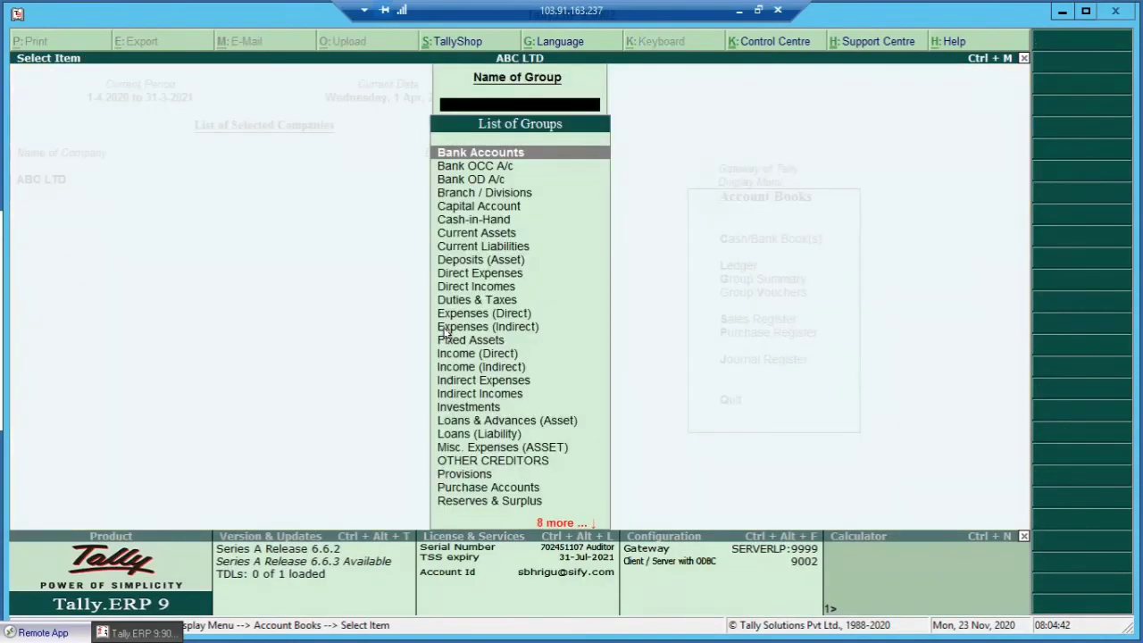
key(Down)
key(Up)
key(Down)
key(Down)
key(Down)
key(Down)
key(Down)
key(Down)
key(Down)
key(Down)
key(Down)
key(Down)
key(Down)
key(Down)
key(Down)
key(Down)
key(Down)
key(Down)
key(Down)
key(Down)
key(Down)
key(Down)
key(Down)
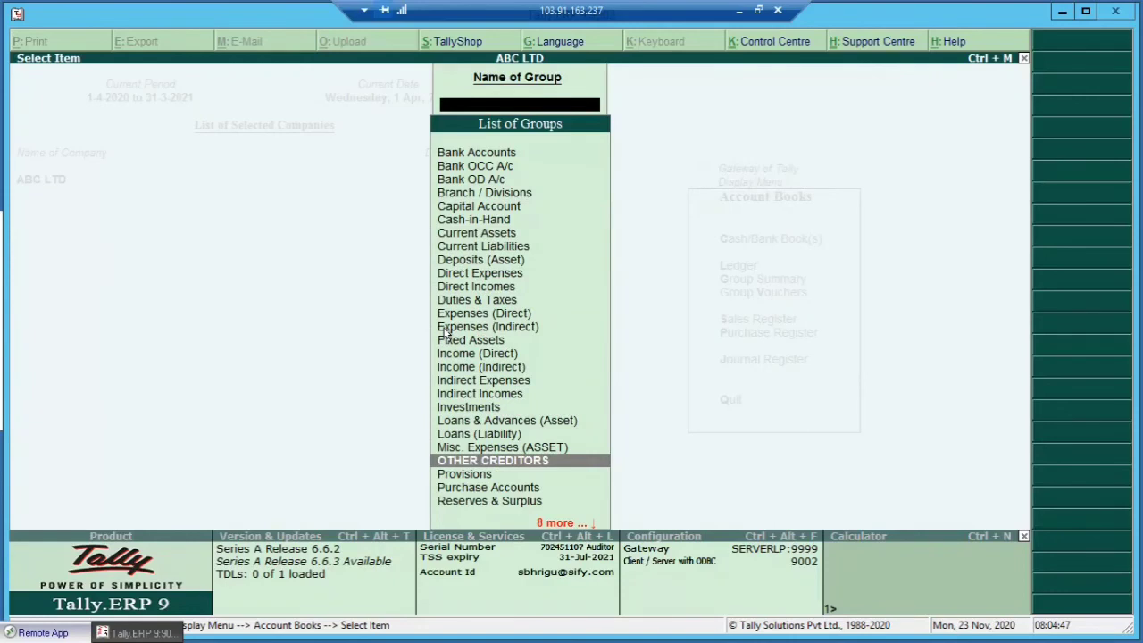
key(Return)
key(Down)
key(Up)
key(Down)
key(Up)
key(Escape)
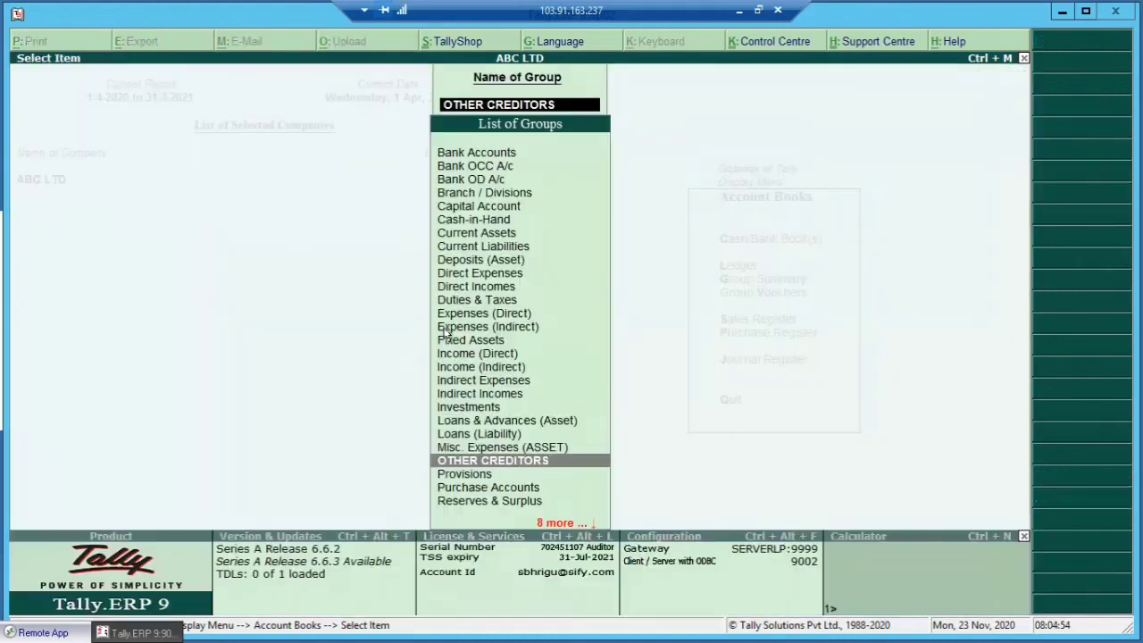
key(Escape)
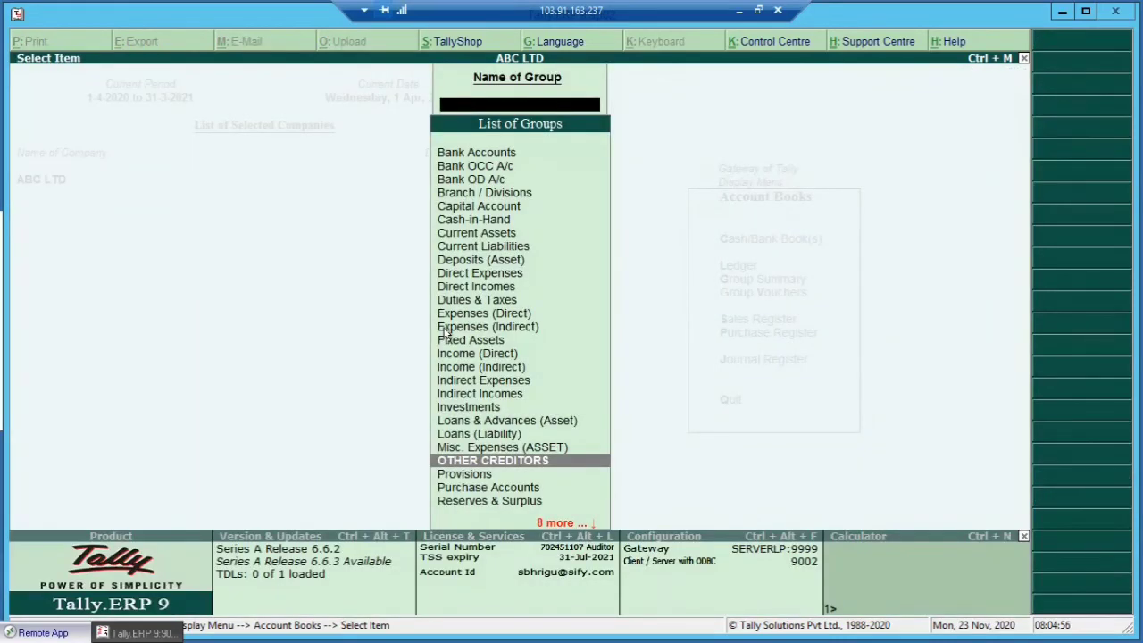
Open the Group Summary from Account Books for the OTHER CREDITORS group.
key(Escape)
key(Up)
key(Return)
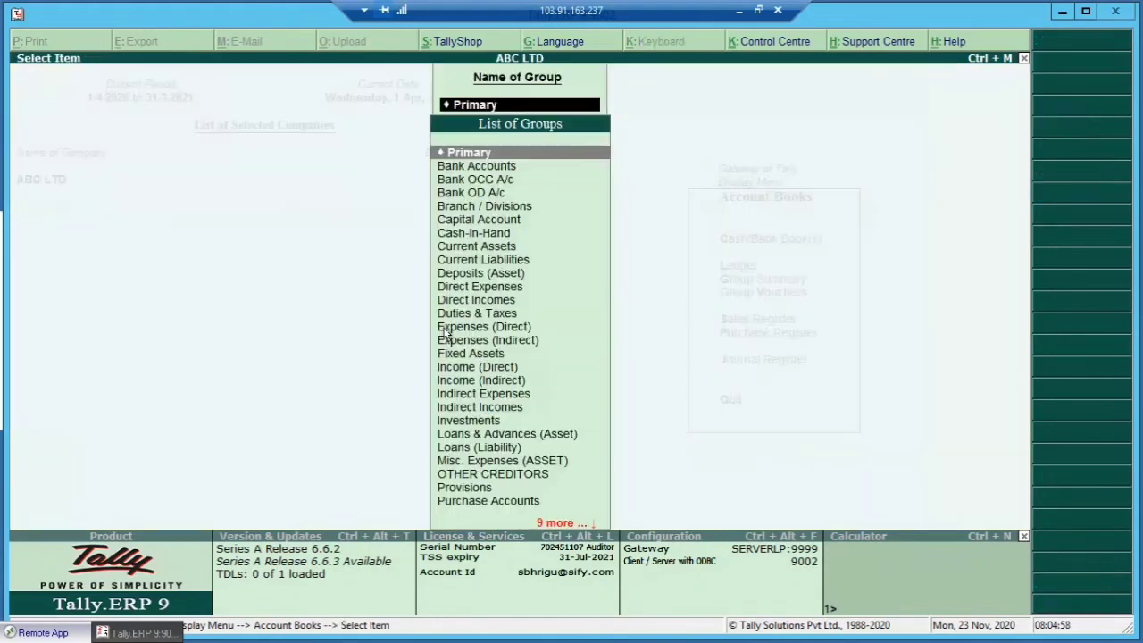
key(Down)
key(Down)
key(Down)
key(Down)
key(Down)
key(Down)
key(Down)
key(Down)
key(Down)
key(Down)
key(Down)
key(Down)
key(Down)
key(Down)
key(Down)
key(Down)
key(Down)
key(Down)
key(Down)
key(Down)
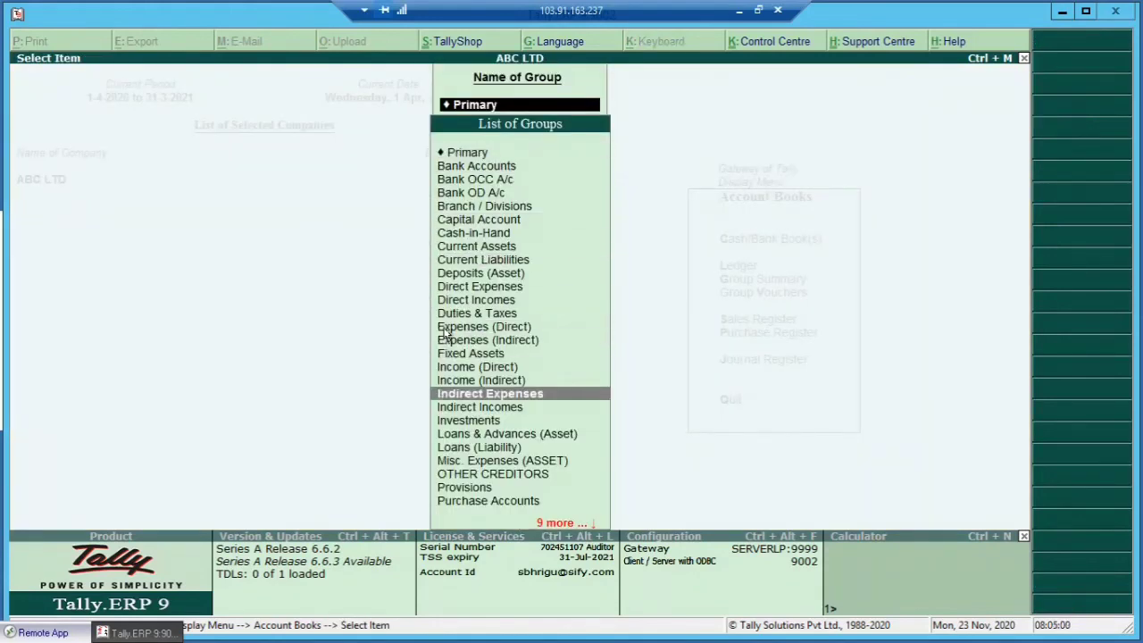
key(Down)
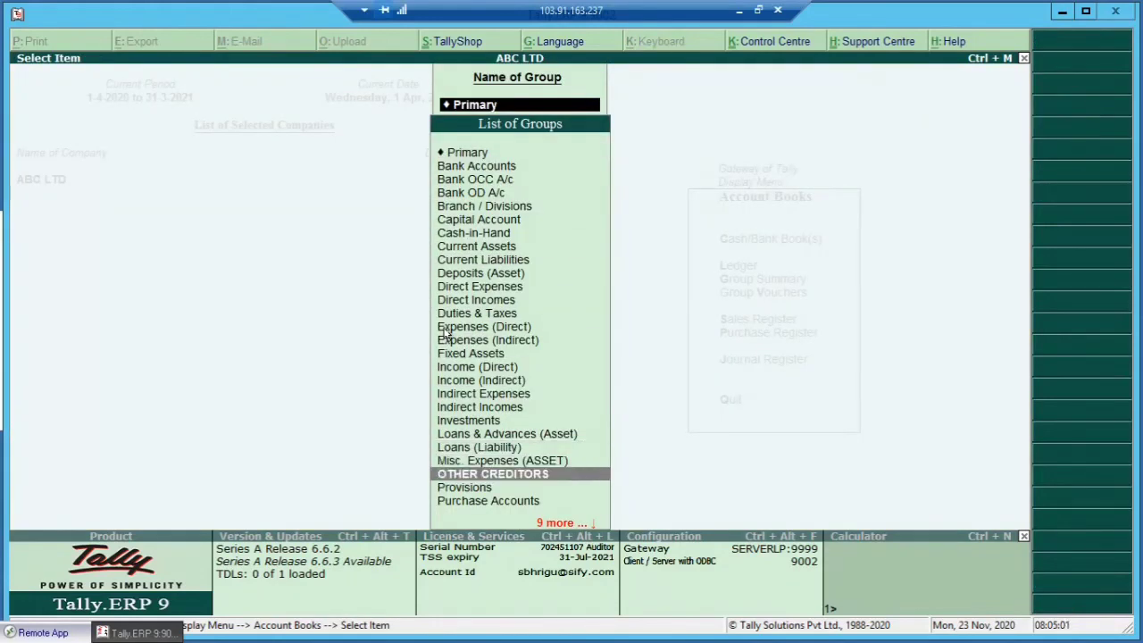
key(Return)
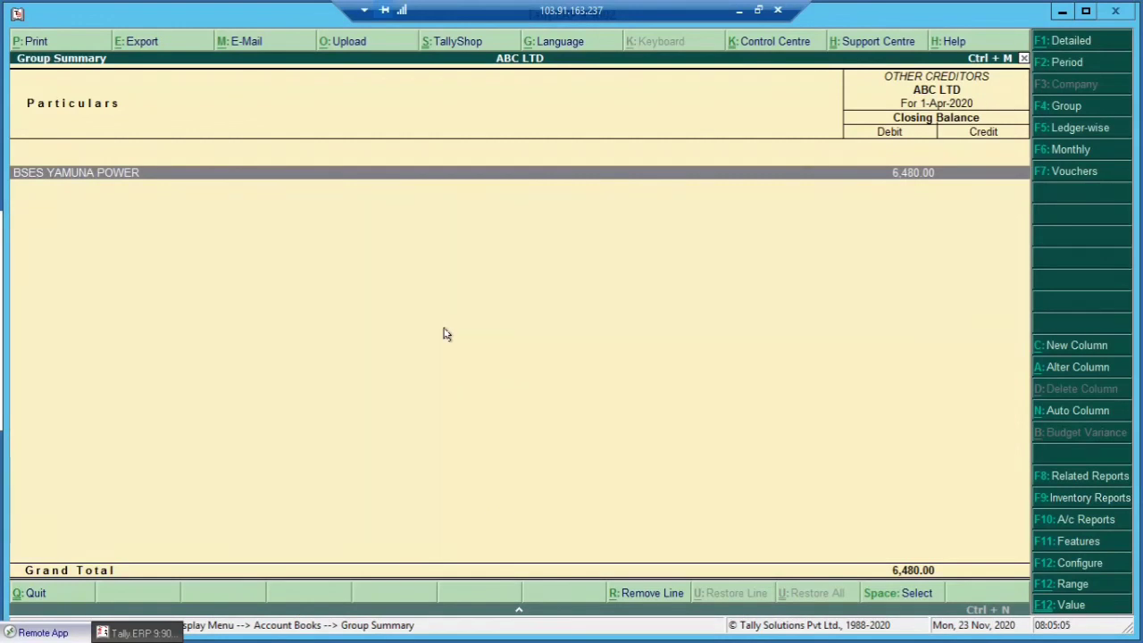
View the monthly ledger summary of BSES YAMUNA POWER and return to the Account Books options.
key(Return)
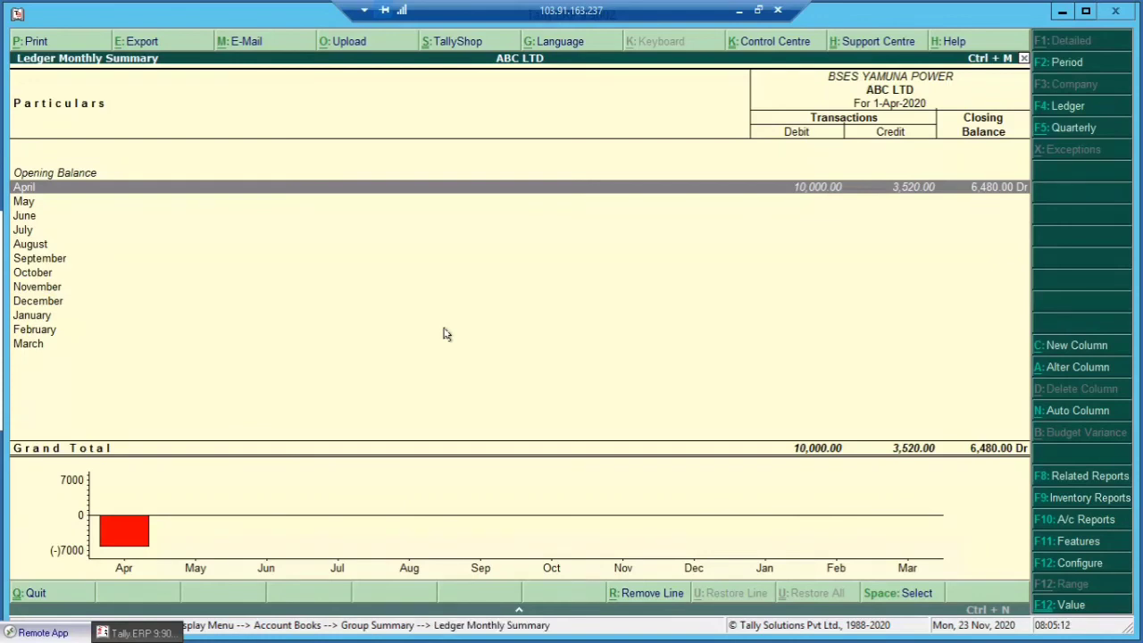
key(Escape)
key(Escape)
key(Escape)
key(Escape)
Look through the ledgers available in Account Books and open the ELECTRICITY EXPENSES ledger vouchers.
key(Up)
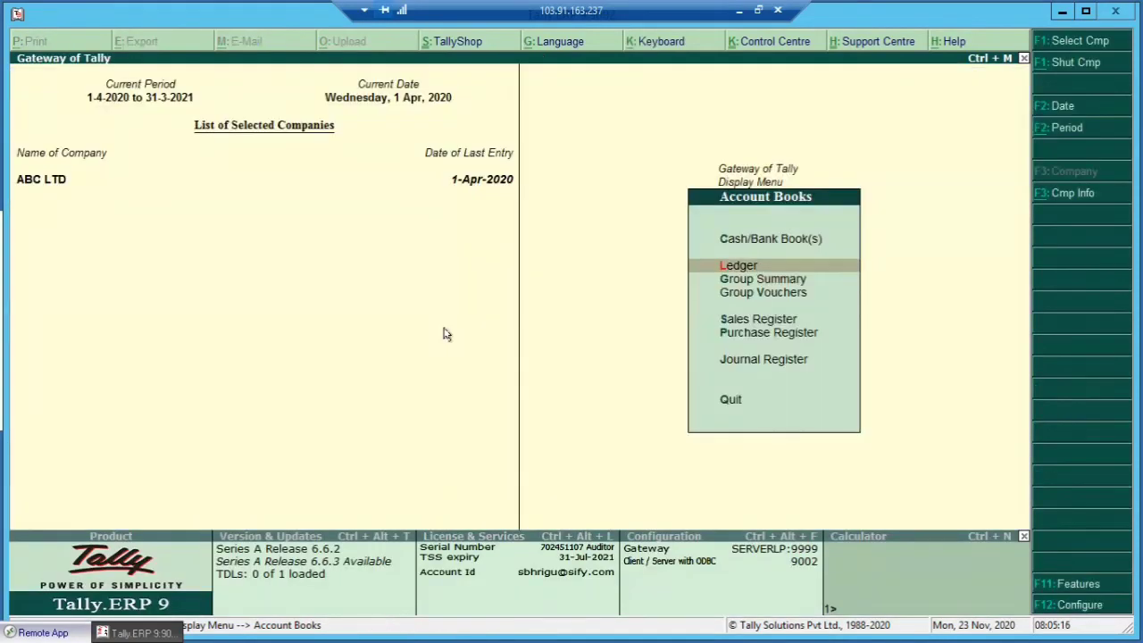
key(Return)
key(Down)
key(Down)
key(Down)
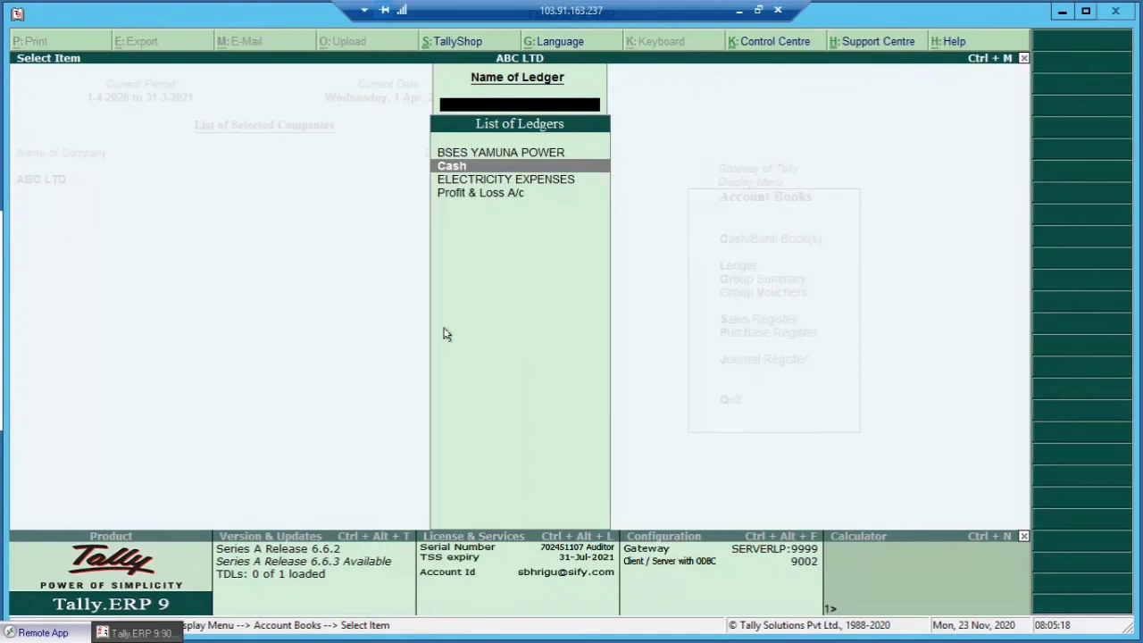
key(Up)
key(Up)
key(Up)
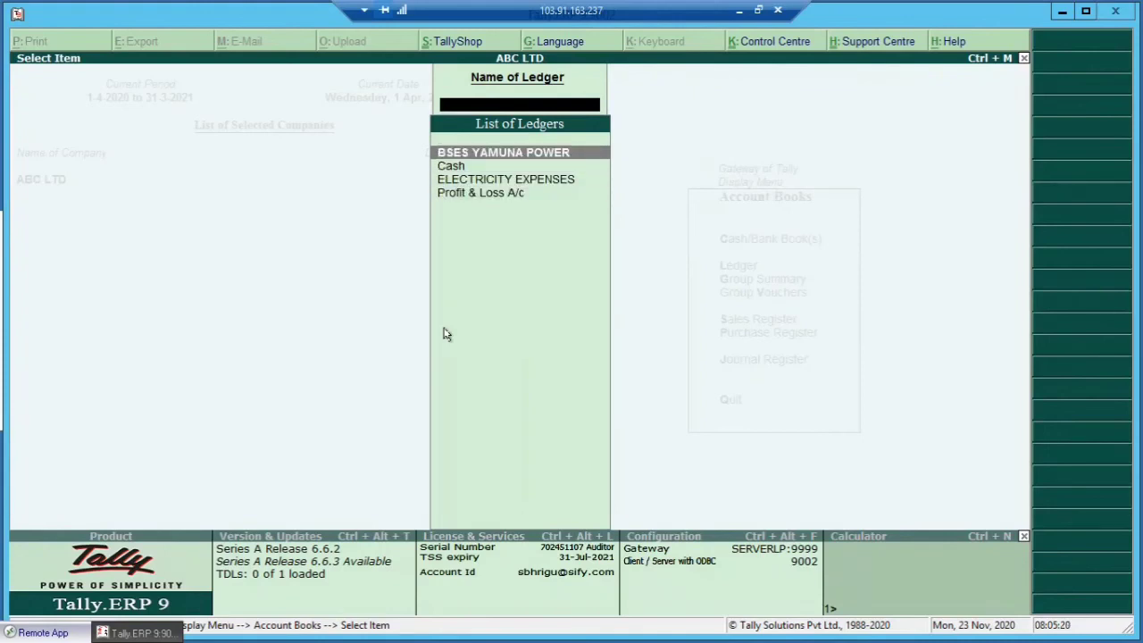
key(Down)
key(Down)
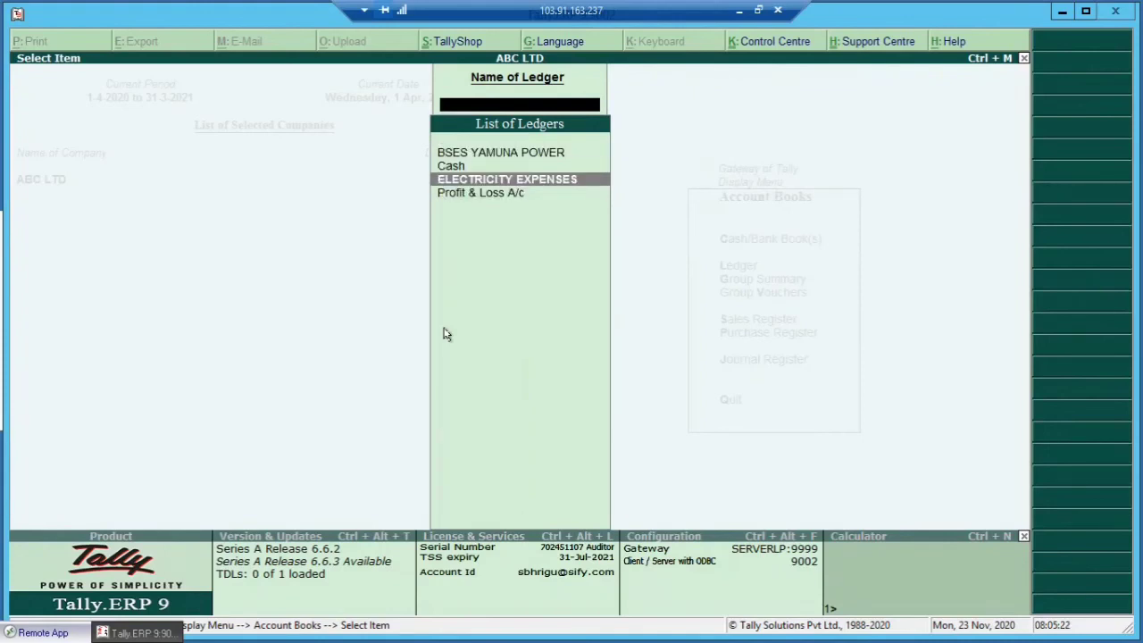
key(Down)
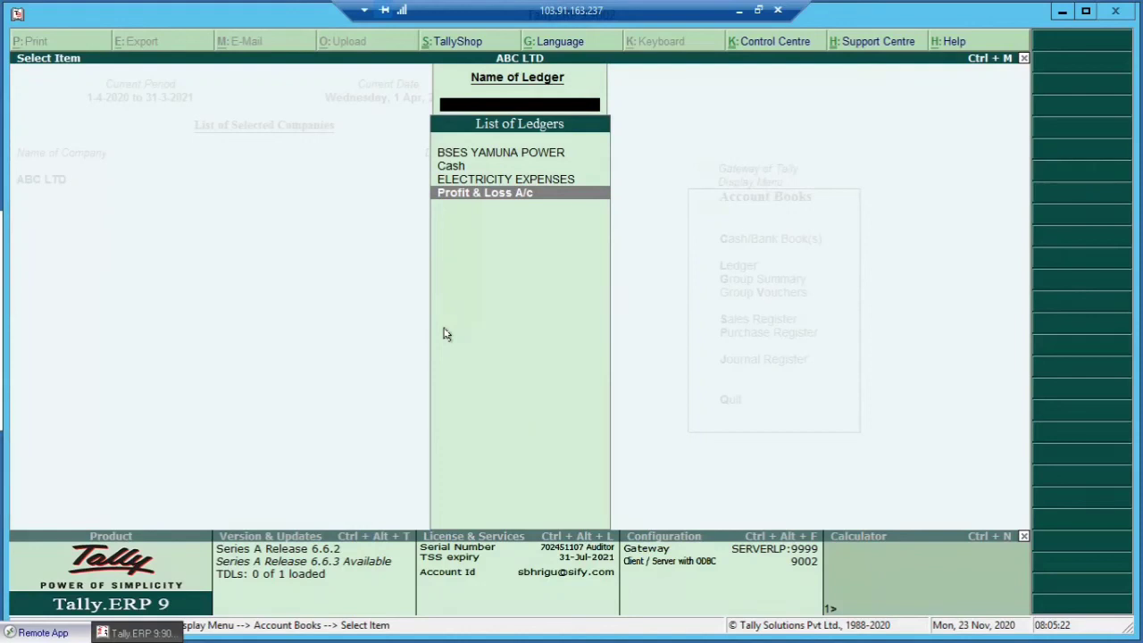
key(Up)
key(Return)
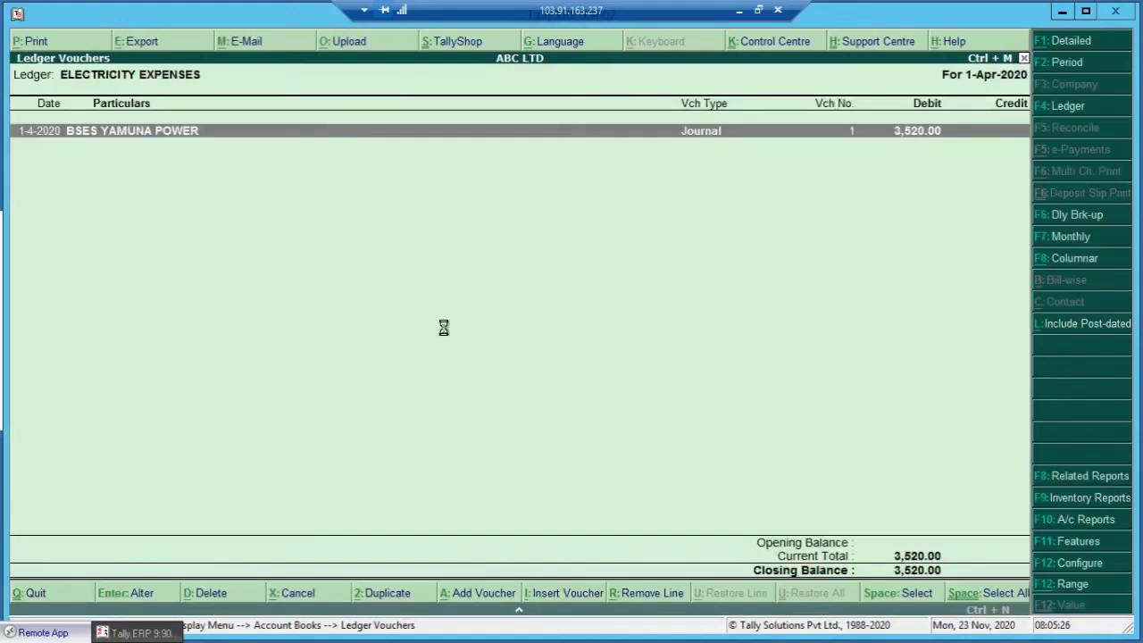
Check the journal voucher in the ELECTRICITY EXPENSES ledger and return to Account Books.
key(Return)
key(Escape)
key(Return)
key(Escape)
key(Escape)
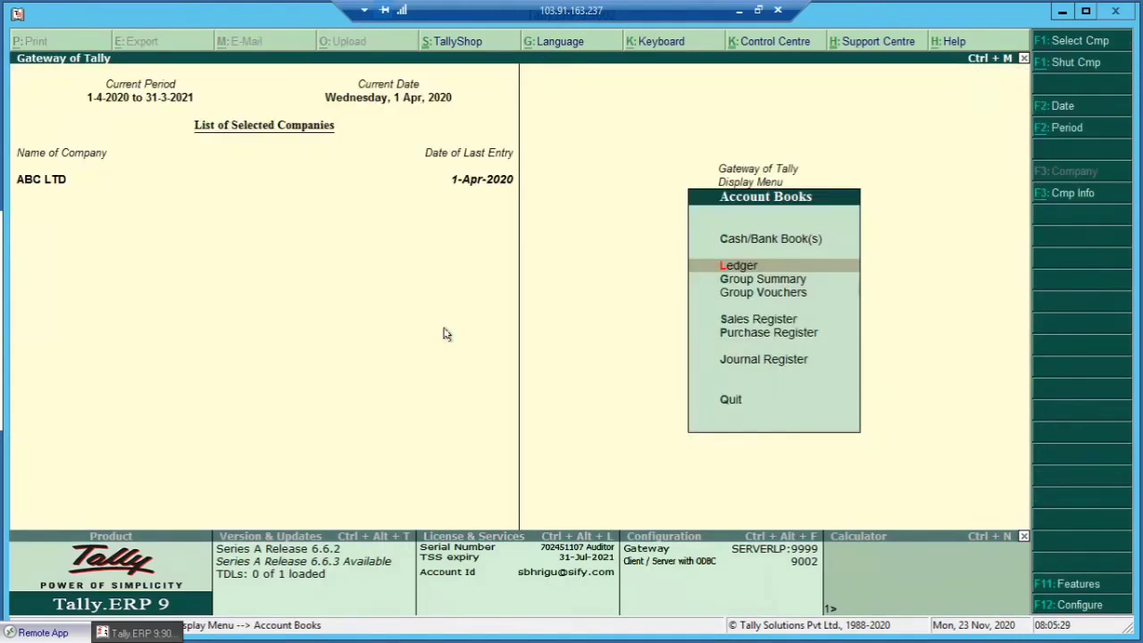
View the Cash/Bank Book summary and return to the Display Menu.
key(Up)
key(Return)
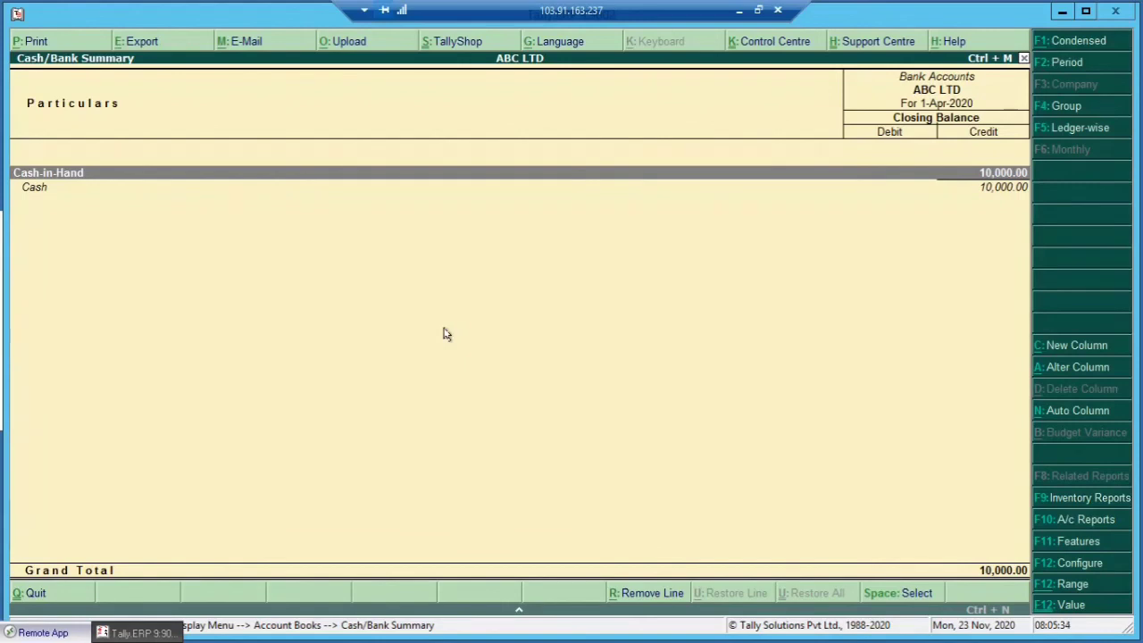
key(Escape)
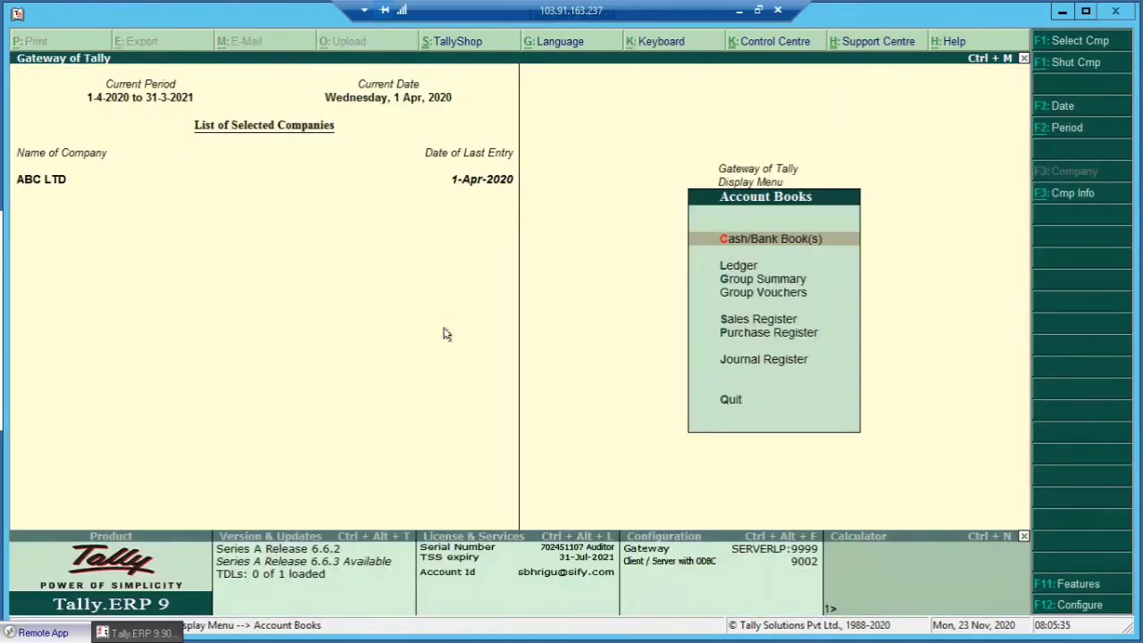
key(Escape)
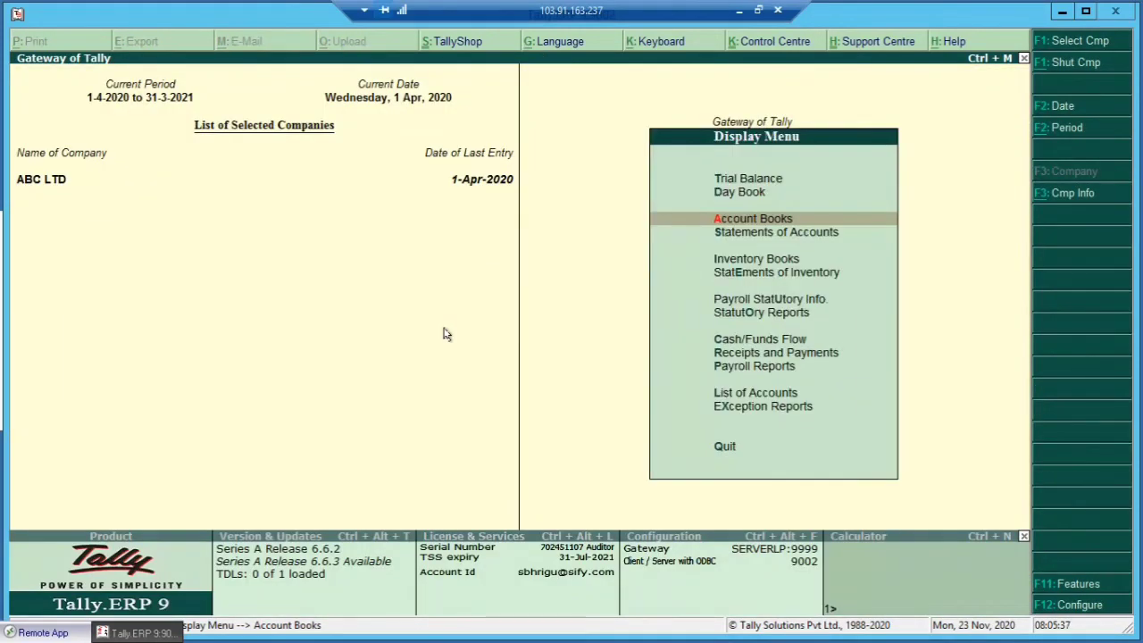
Open Statements of Accounts and look through its Outstandings, Cost Centres and Statistics options.
key(Down)
key(Return)
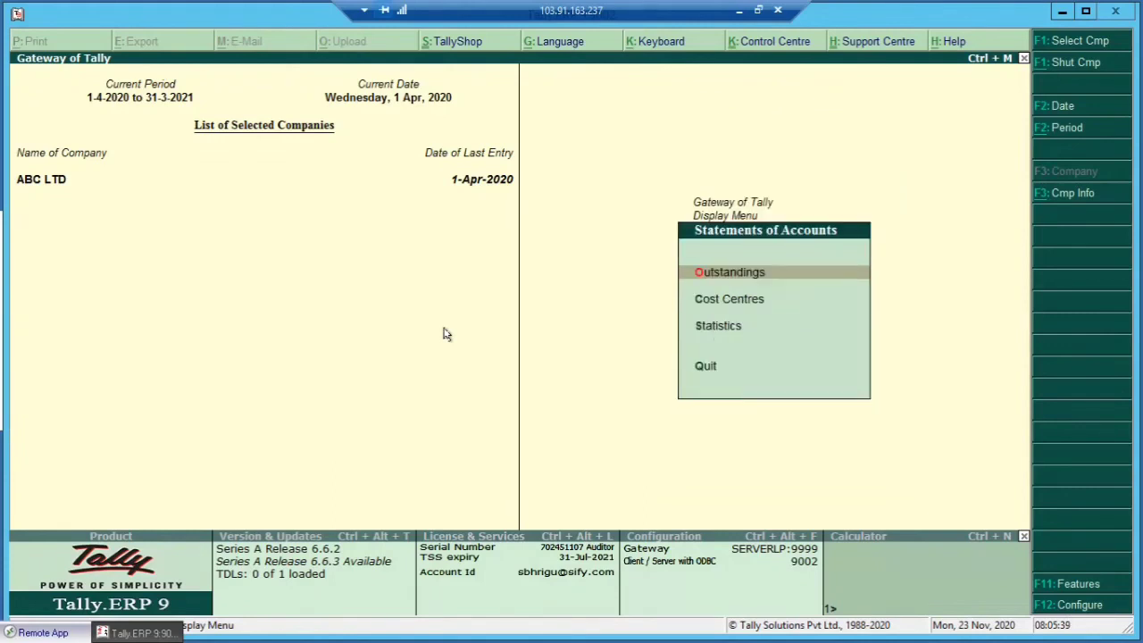
key(Down)
key(Down)
key(Up)
key(Up)
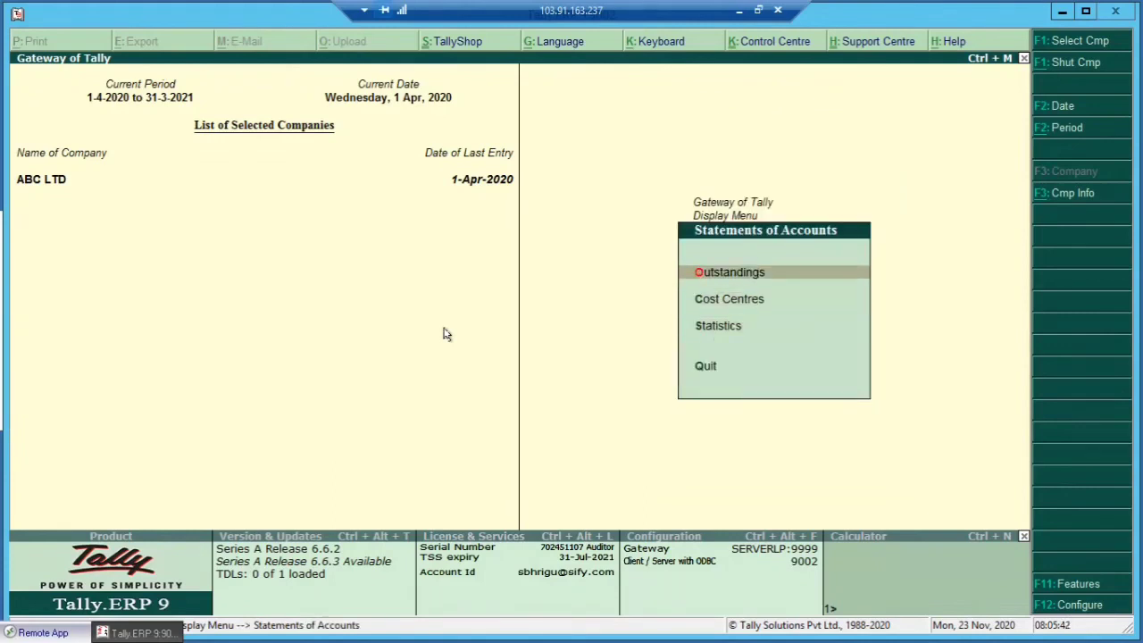
View the Receivables and Payables reports under Outstandings, returning to the Outstandings options.
key(Return)
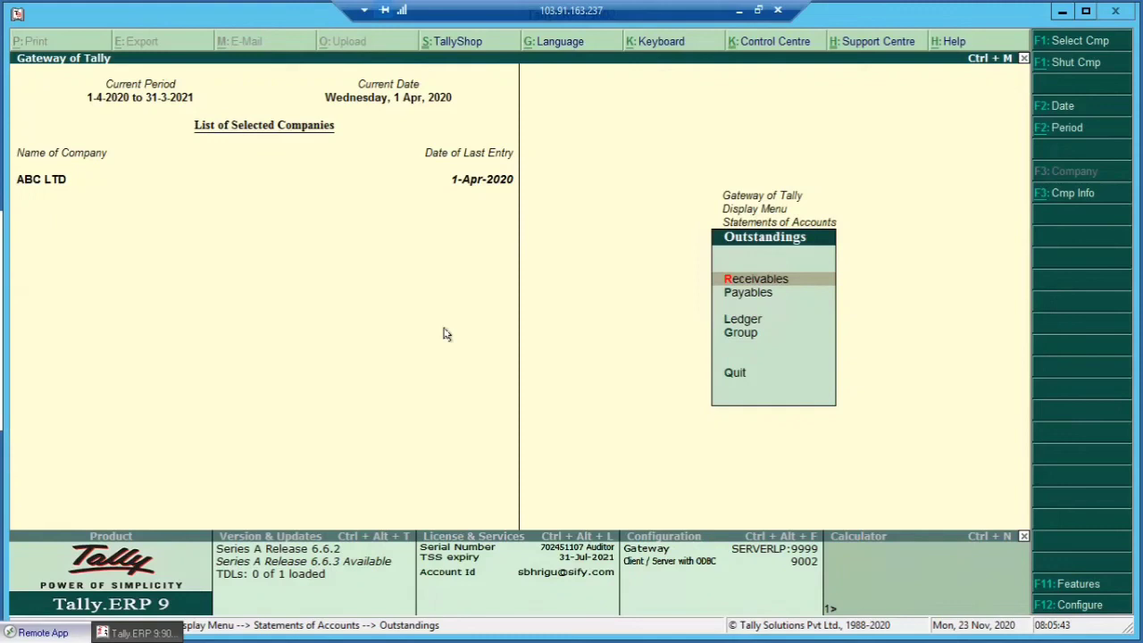
key(Down)
key(Up)
key(Down)
key(Down)
key(Up)
key(Up)
key(Return)
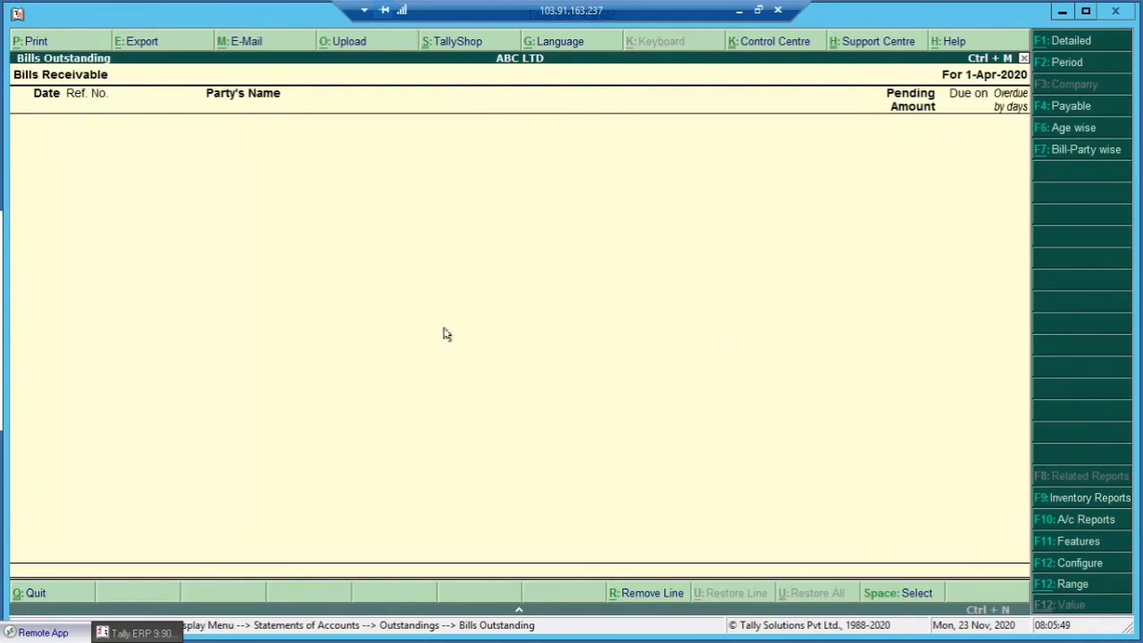
key(Escape)
key(Down)
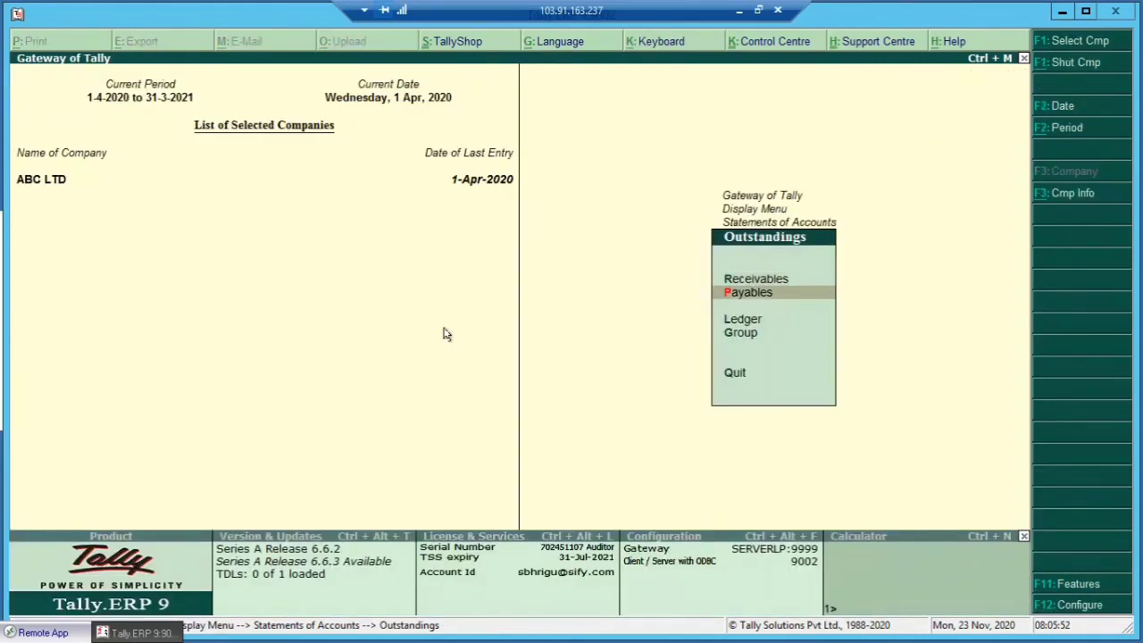
key(Return)
key(Escape)
View the ledger outstandings of BSES YAMUNA POWER with the on-account entries expanded, and return to Outstandings.
key(Down)
key(Return)
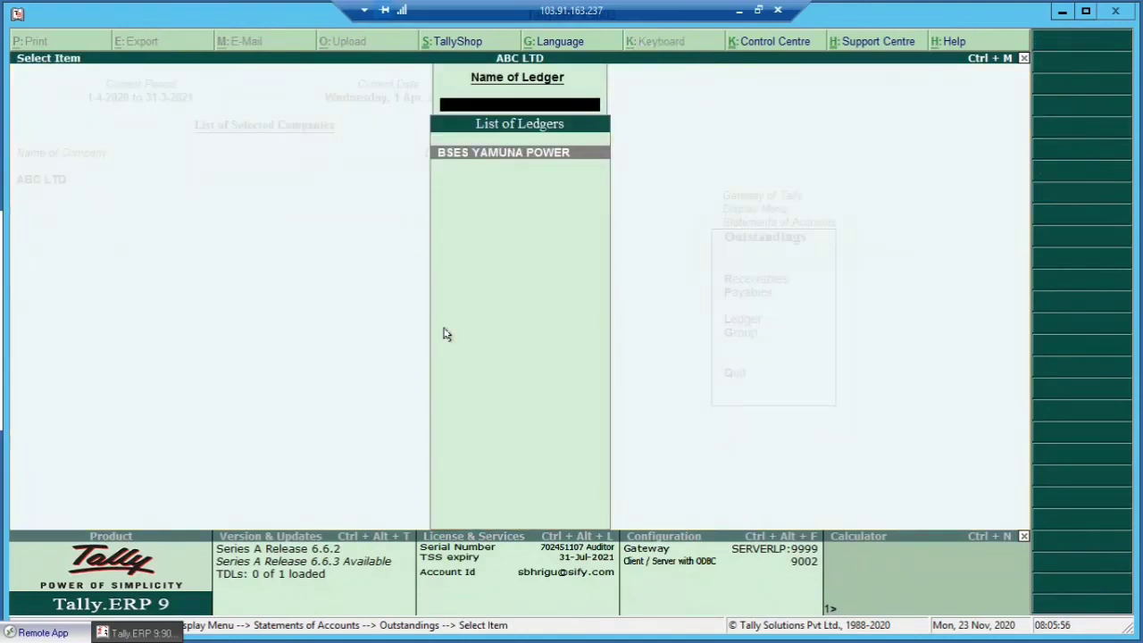
key(Return)
key(shift+Return)
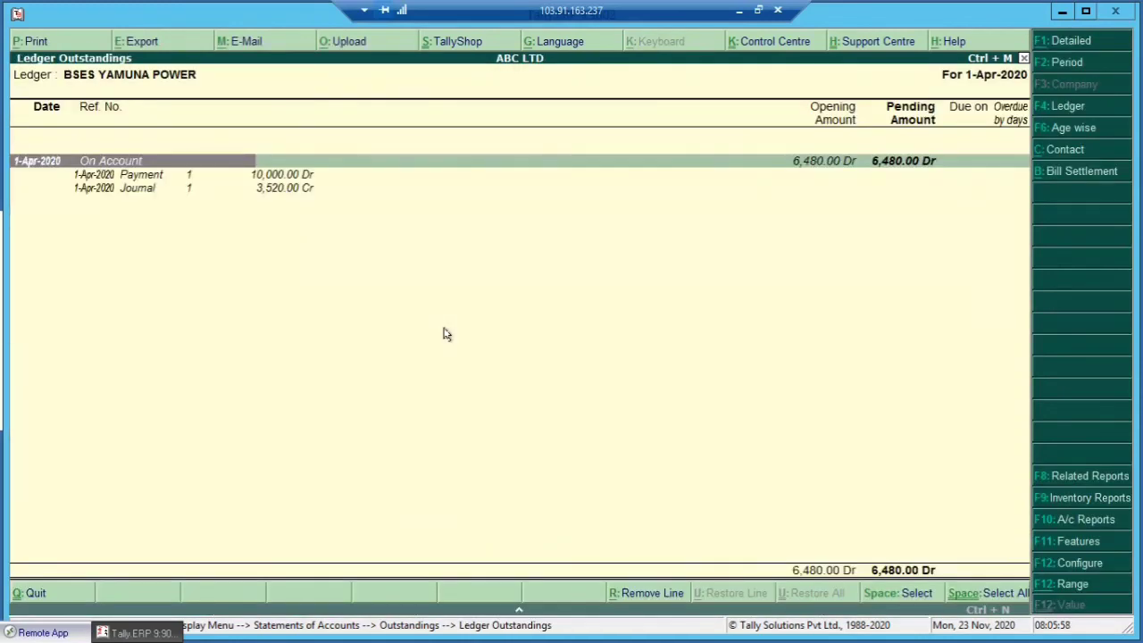
key(Down)
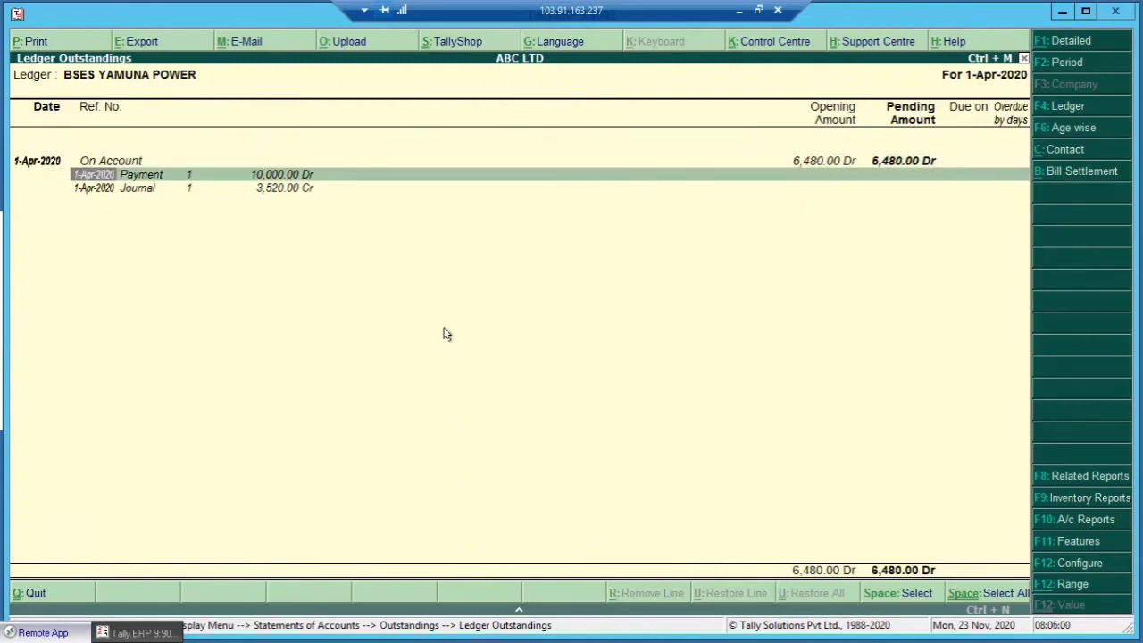
key(Escape)
key(Escape)
View the group outstandings for OTHER CREDITORS down to the BSES YAMUNA POWER ledger, and return to Outstandings.
key(Down)
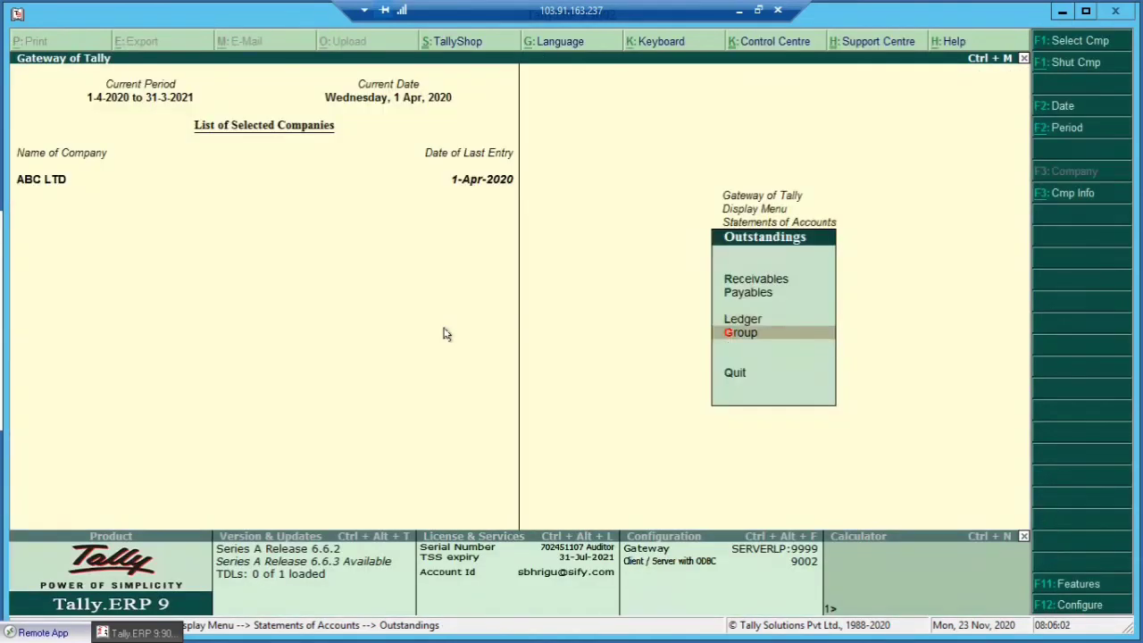
key(Return)
key(Down)
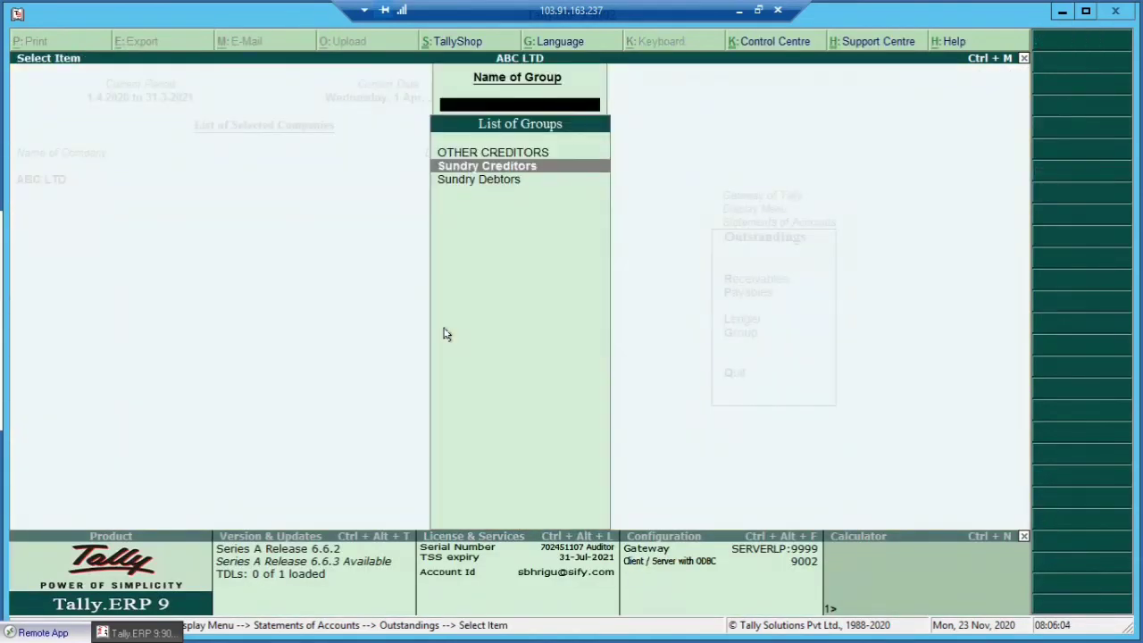
key(Up)
key(Return)
key(Return)
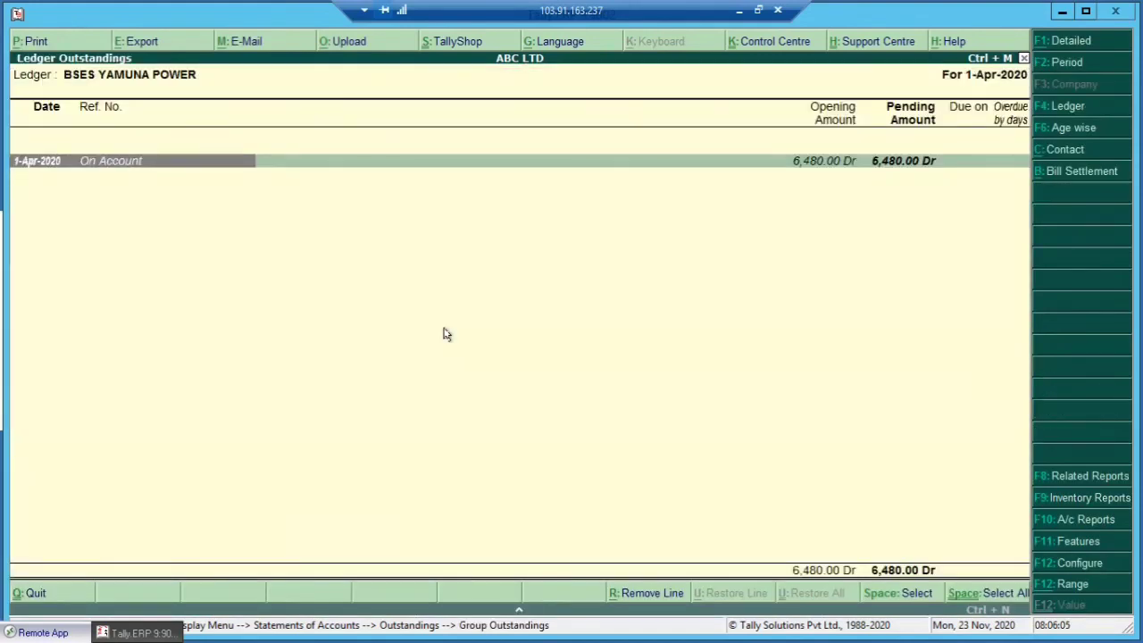
key(Escape)
key(Escape)
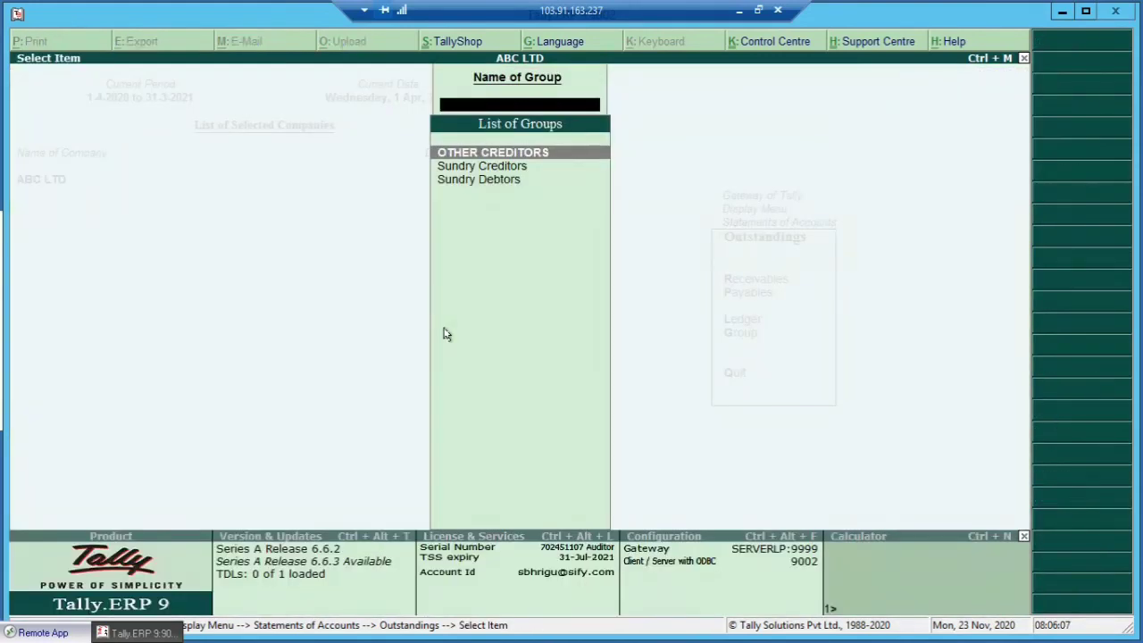
key(Escape)
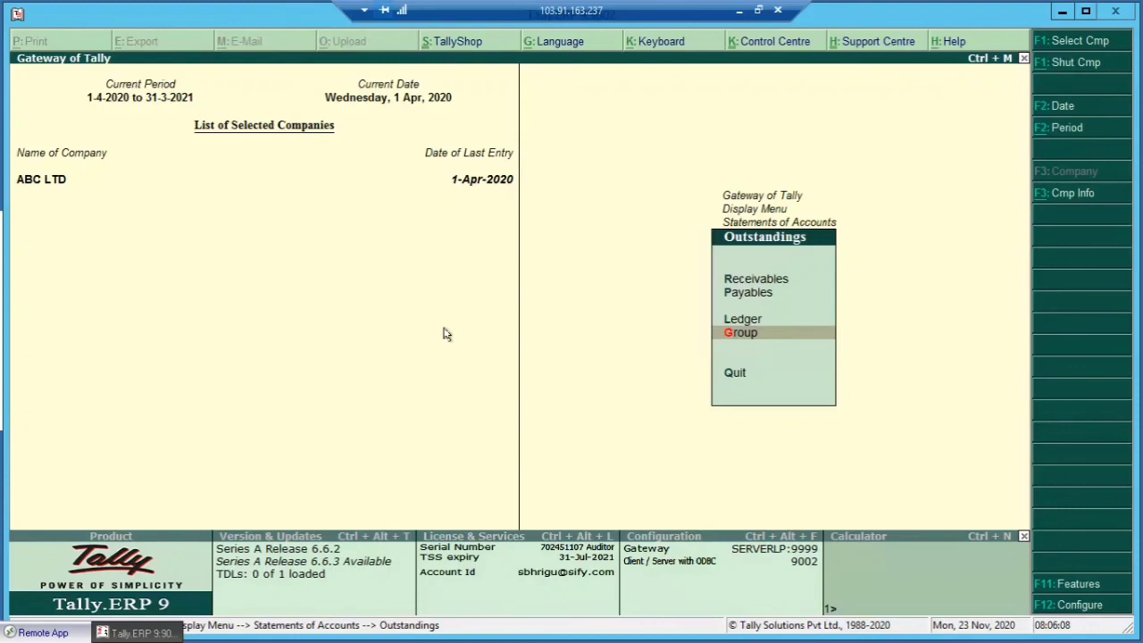
Look through the Cost Centres display options under Statements of Accounts and return to the Display Menu.
key(Escape)
key(Down)
key(Return)
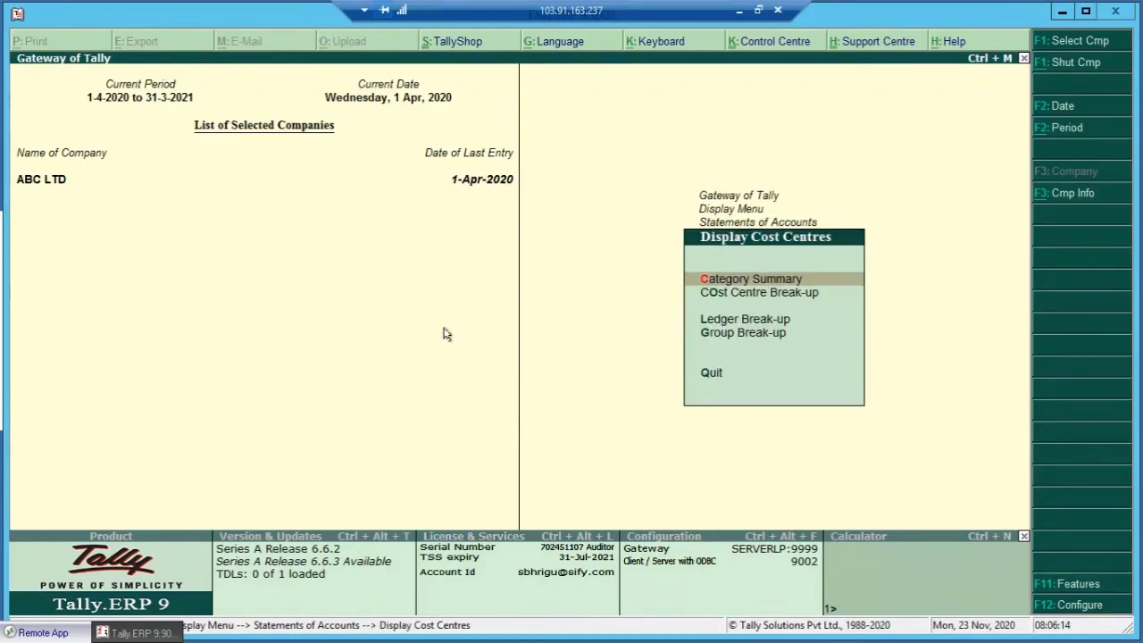
key(Down)
key(Down)
key(Down)
key(Escape)
key(Down)
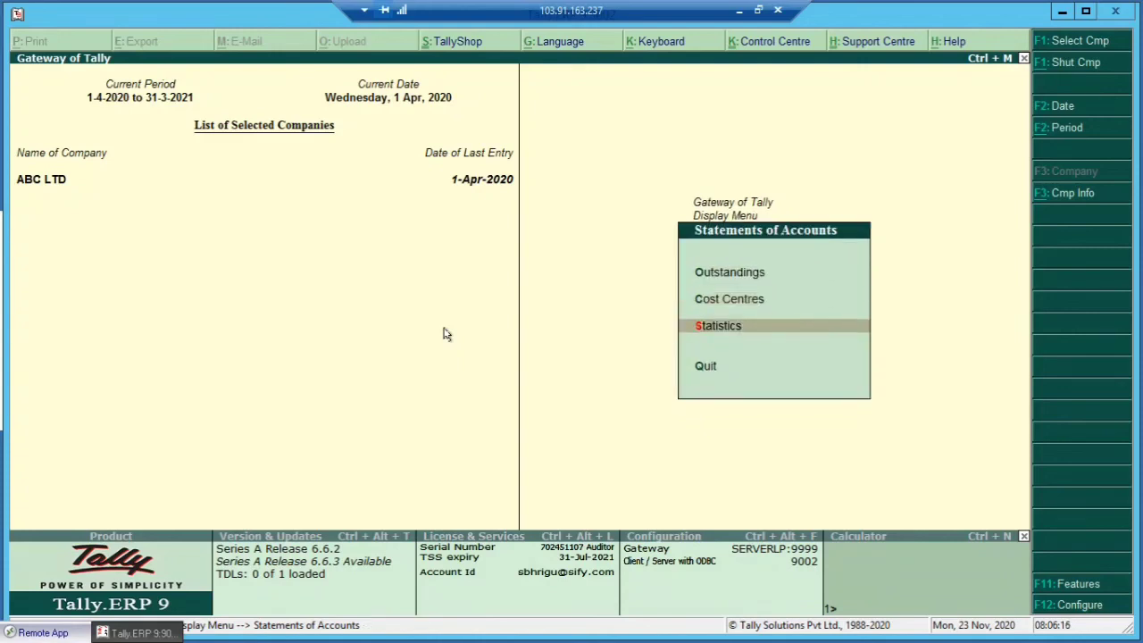
key(Escape)
Look through the Inventory Books options from Stock Item to Ageing Analysis and return to the Display Menu.
key(Down)
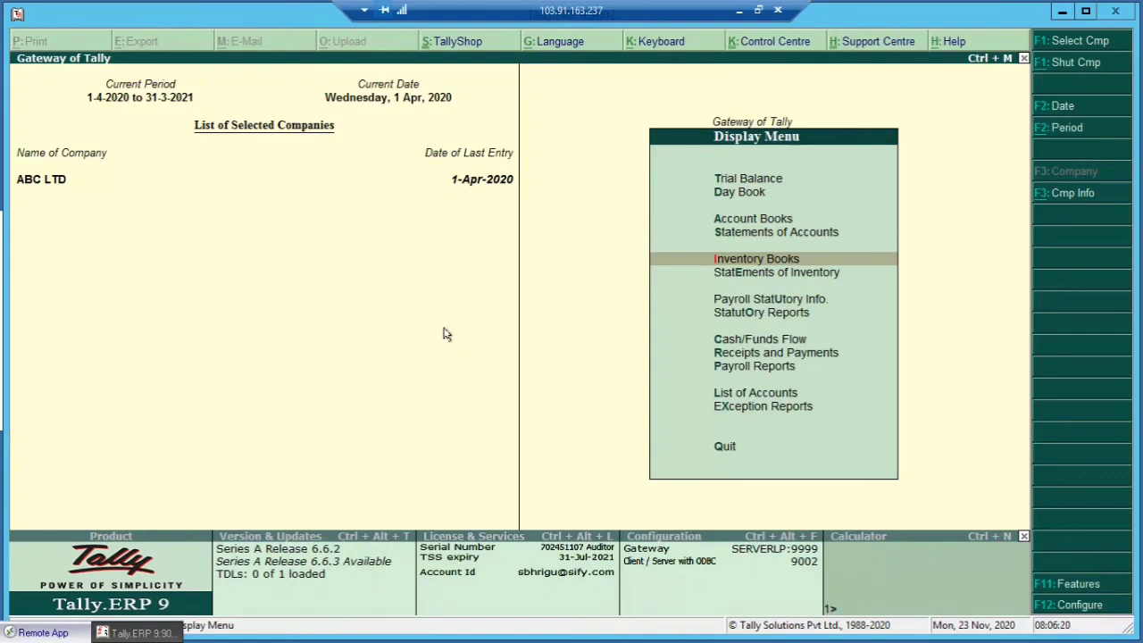
key(Return)
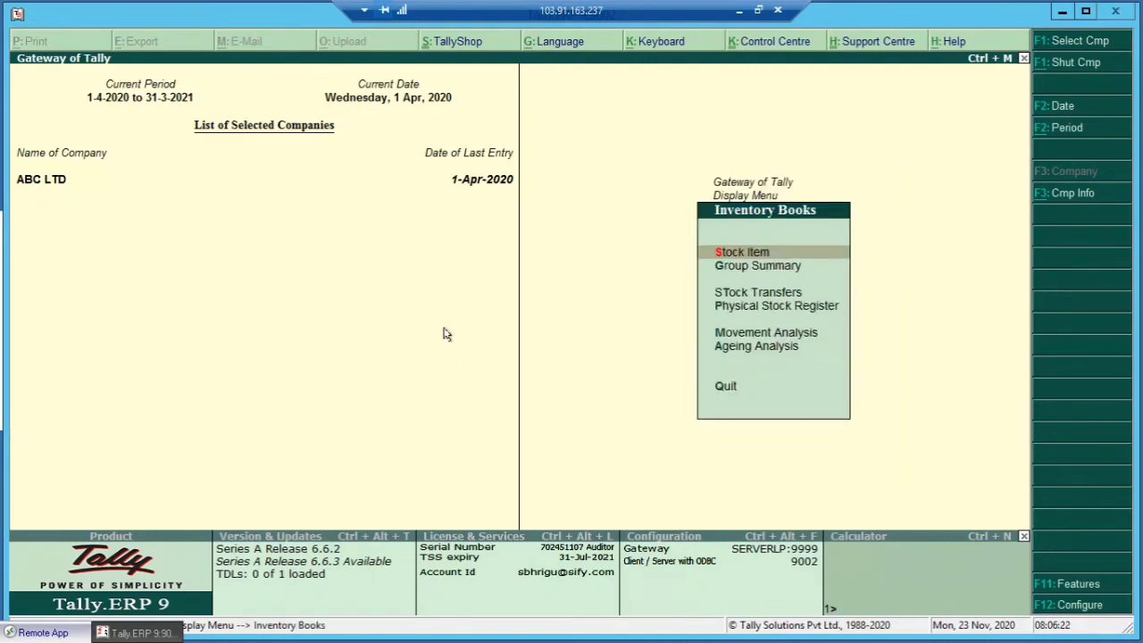
key(Down)
key(Down)
key(Down)
key(Up)
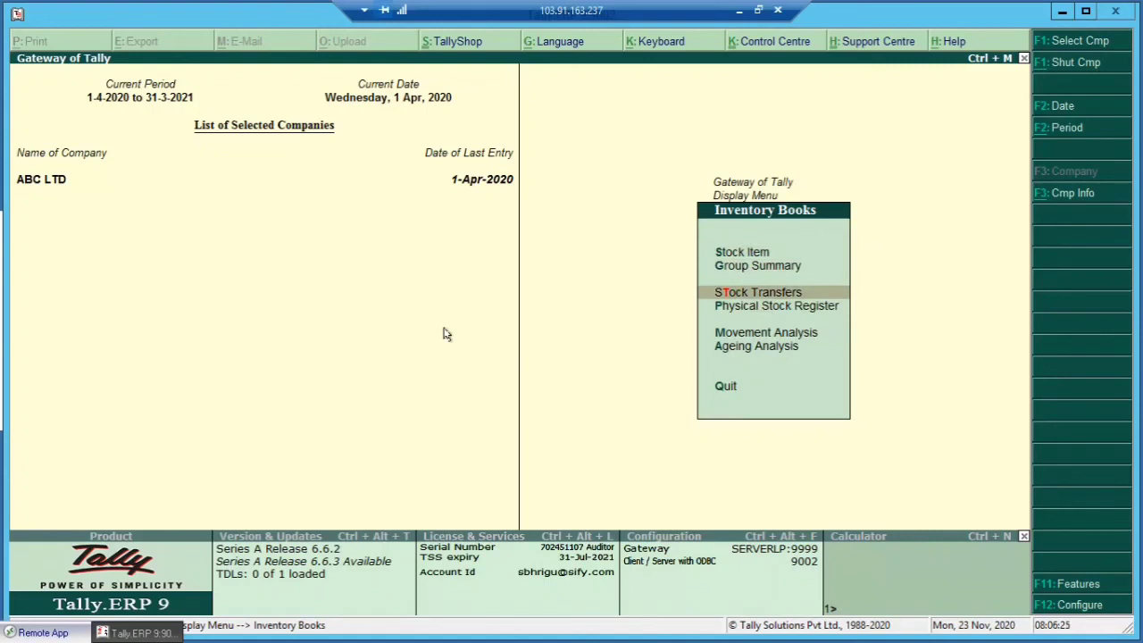
key(Down)
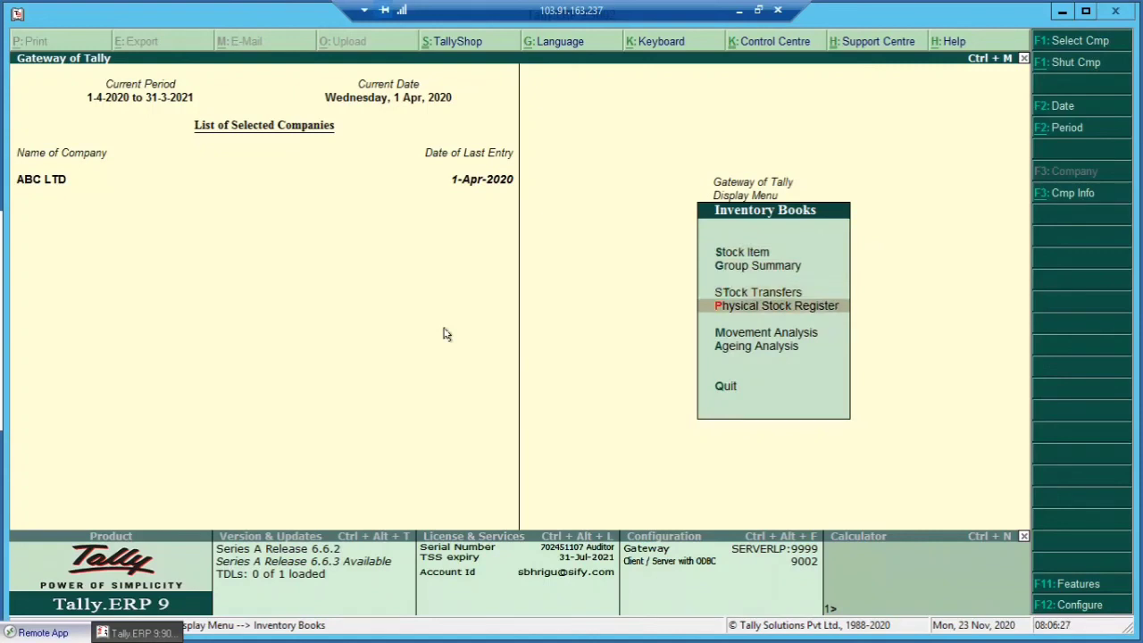
key(Down)
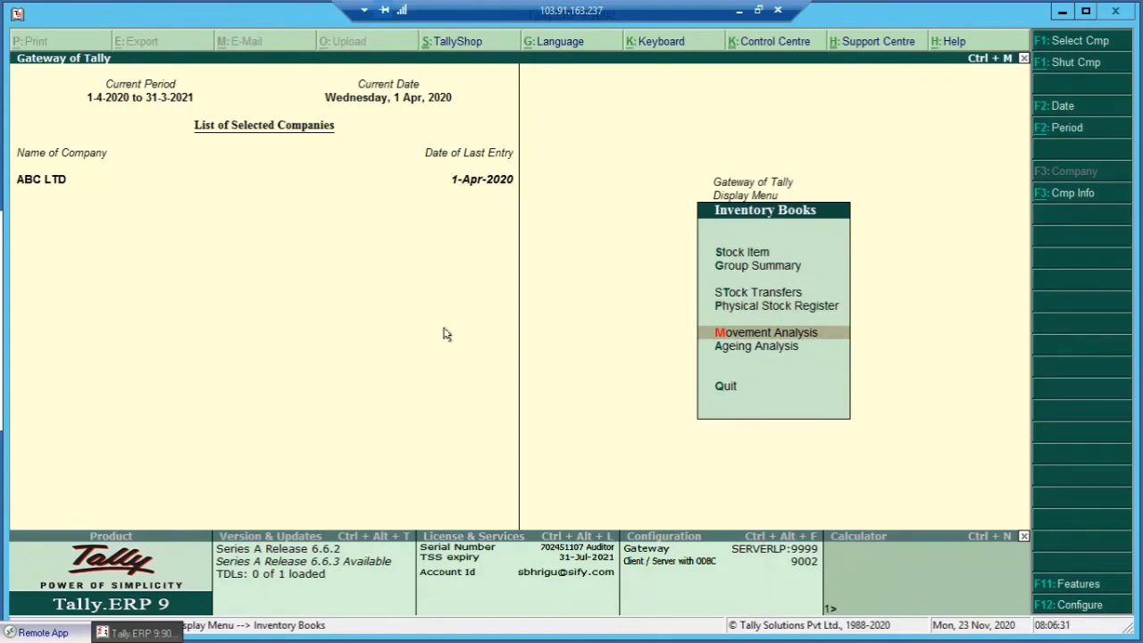
key(Down)
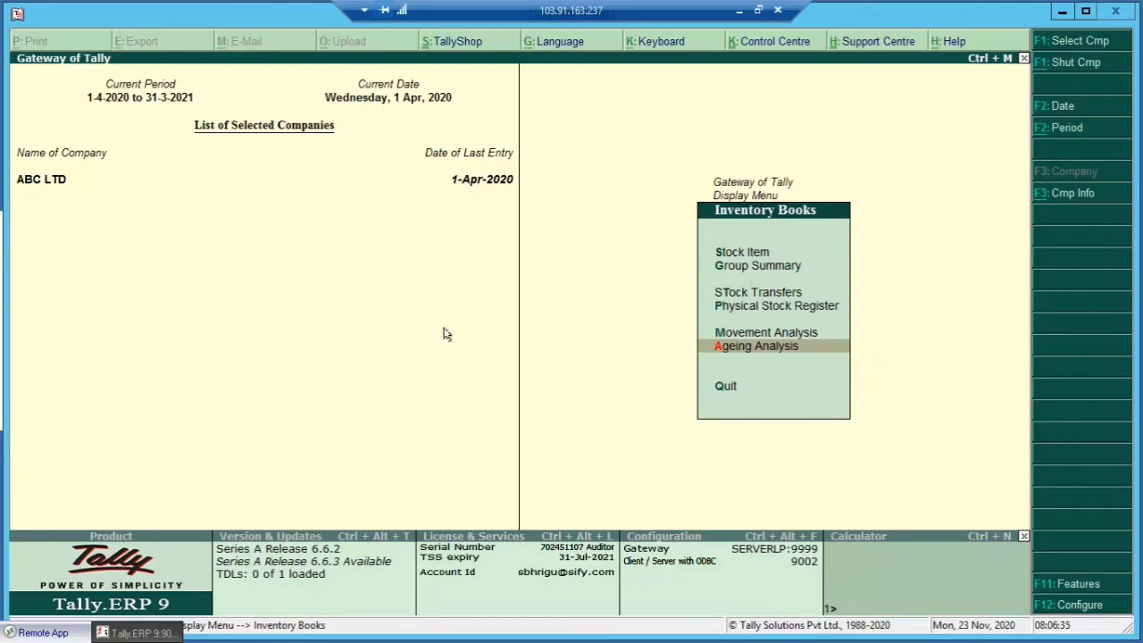
key(Escape)
View the Statements of Inventory options and return to the Display Menu.
key(Down)
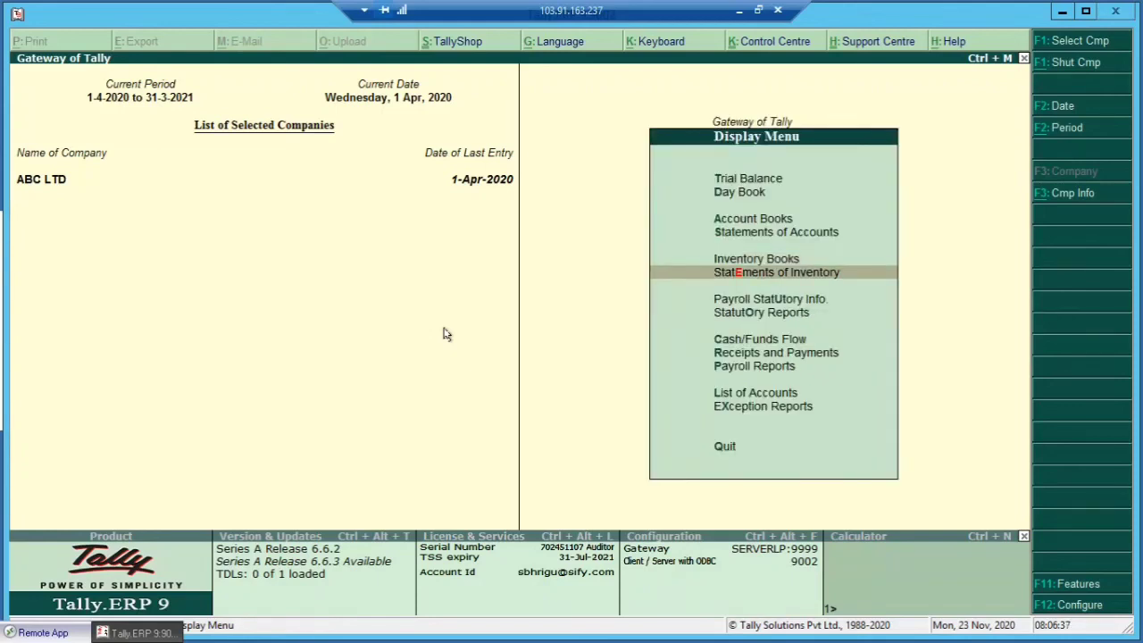
key(Return)
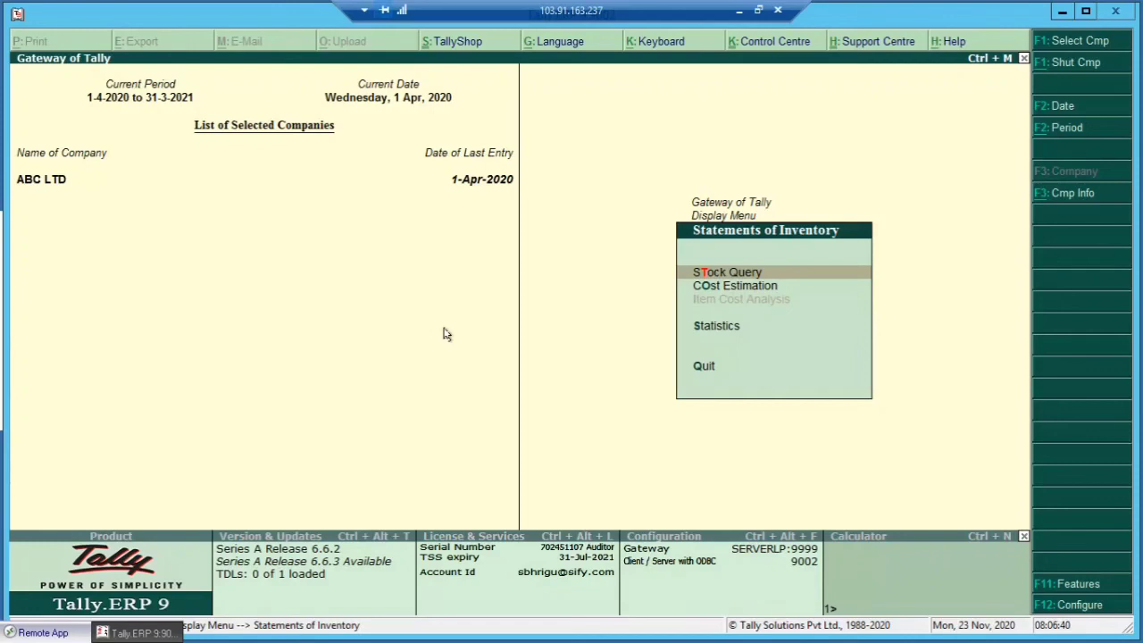
key(Down)
key(Escape)
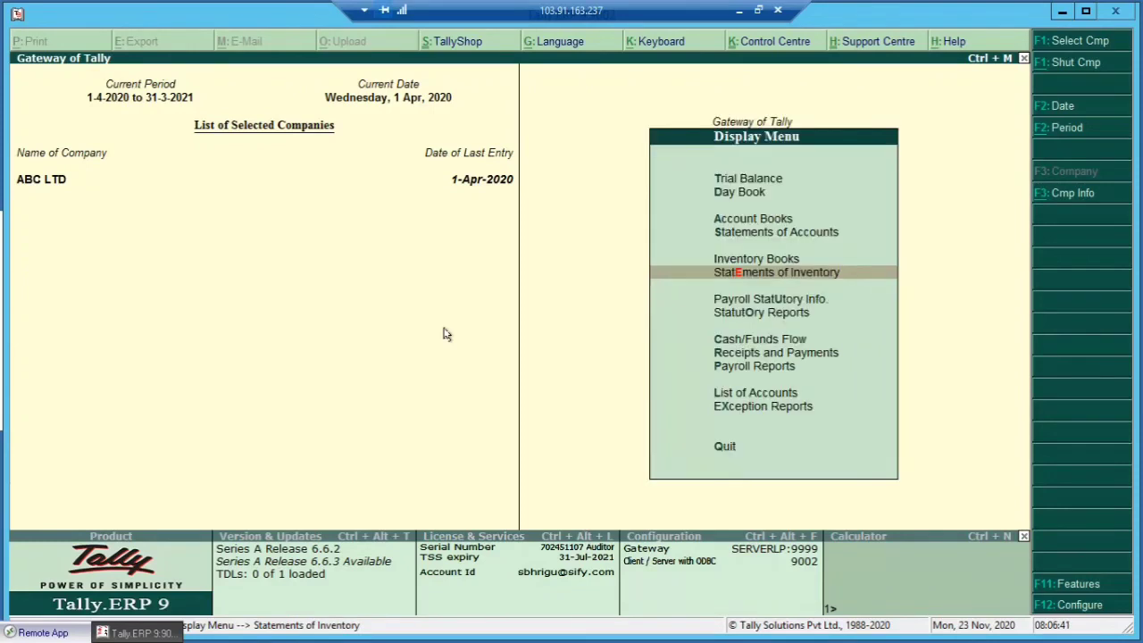
Look through the Payroll Statutory Info. options for income tax classifications and slabs, and return to the Display Menu.
key(Down)
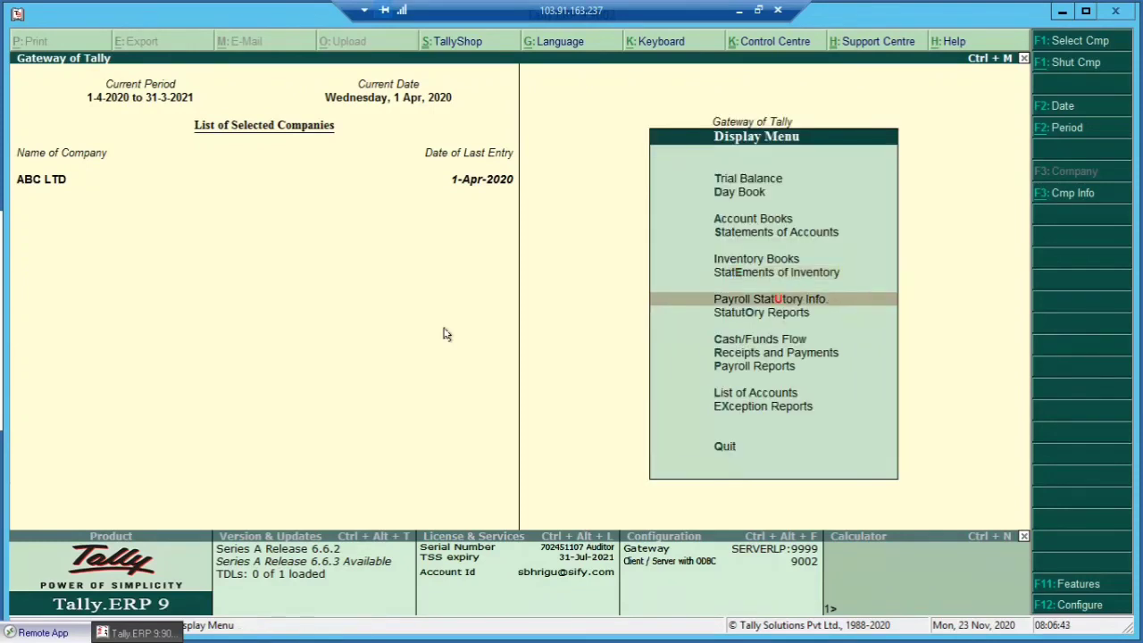
key(Return)
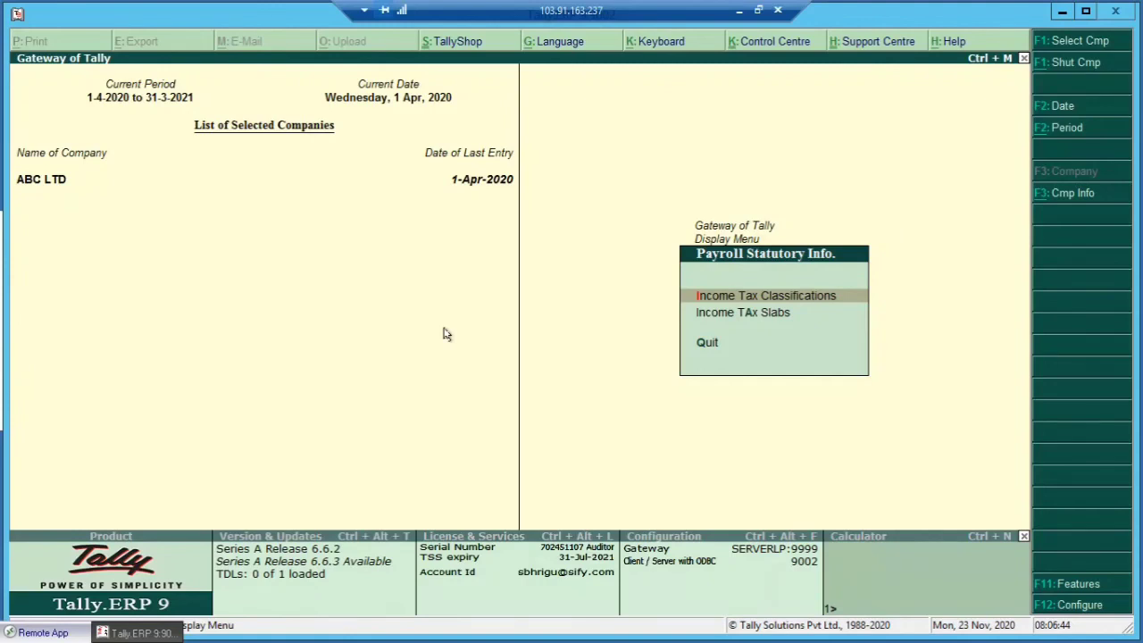
key(Down)
key(Up)
key(Up)
key(Down)
key(Up)
key(Return)
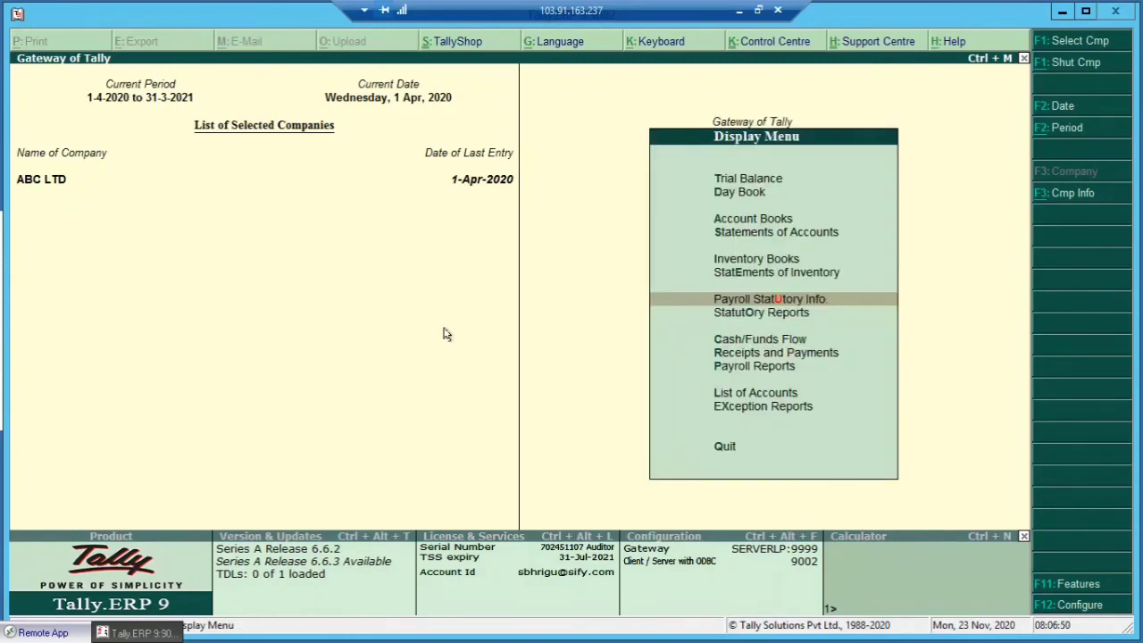
Examine the Statutory Reports options, going over GST, TDS Reports and Payroll Reports.
key(Down)
key(Return)
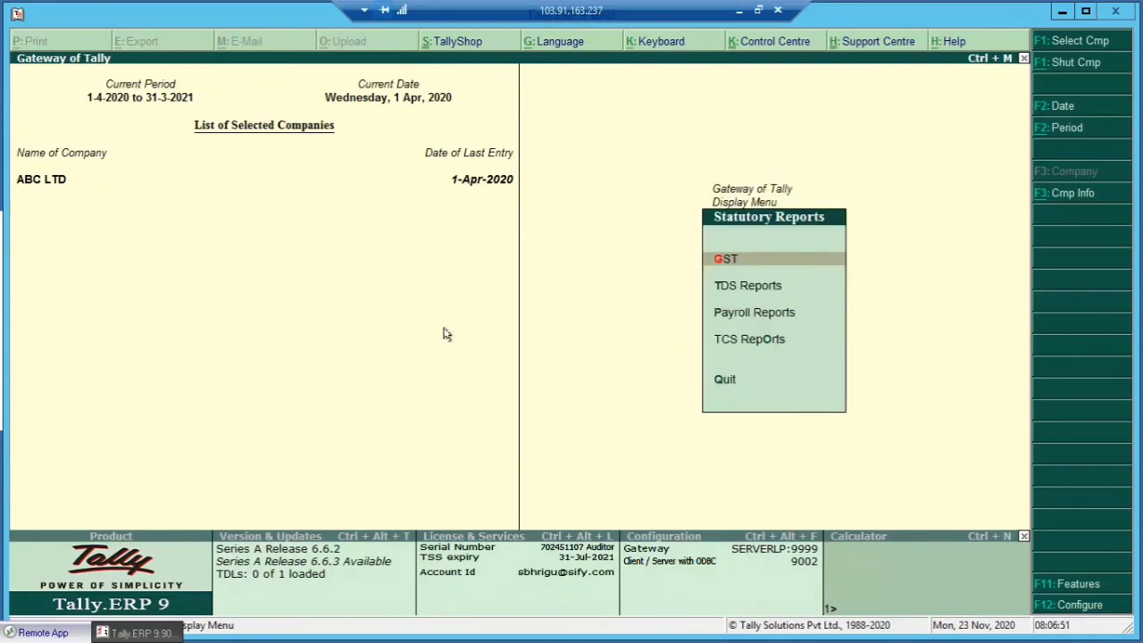
key(Down)
key(Down)
key(Up)
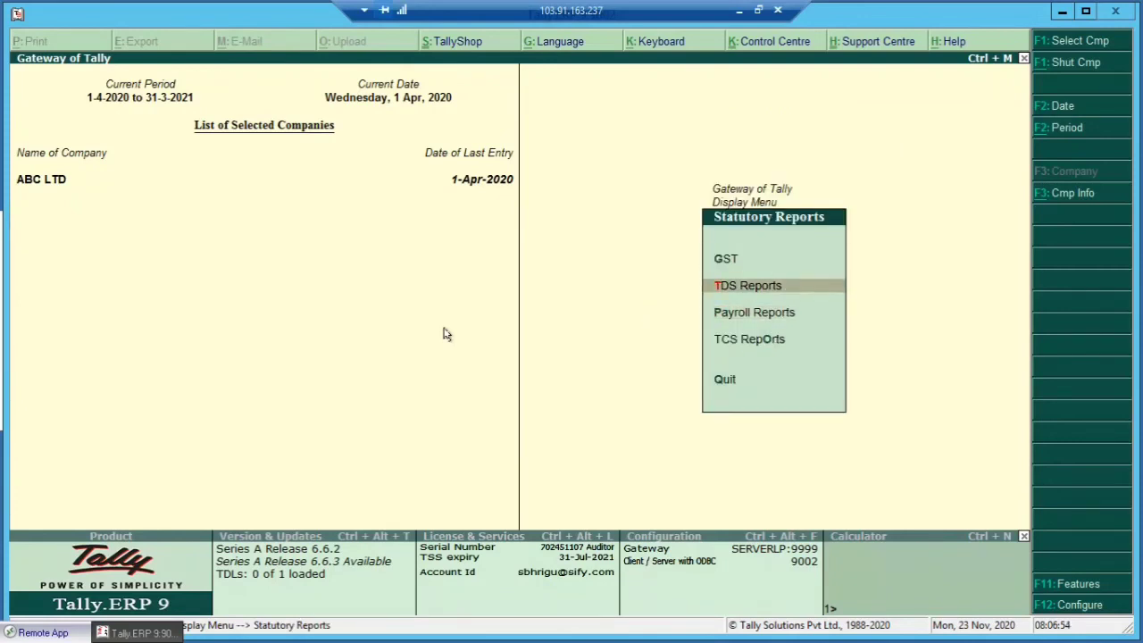
key(Up)
key(Up)
key(Down)
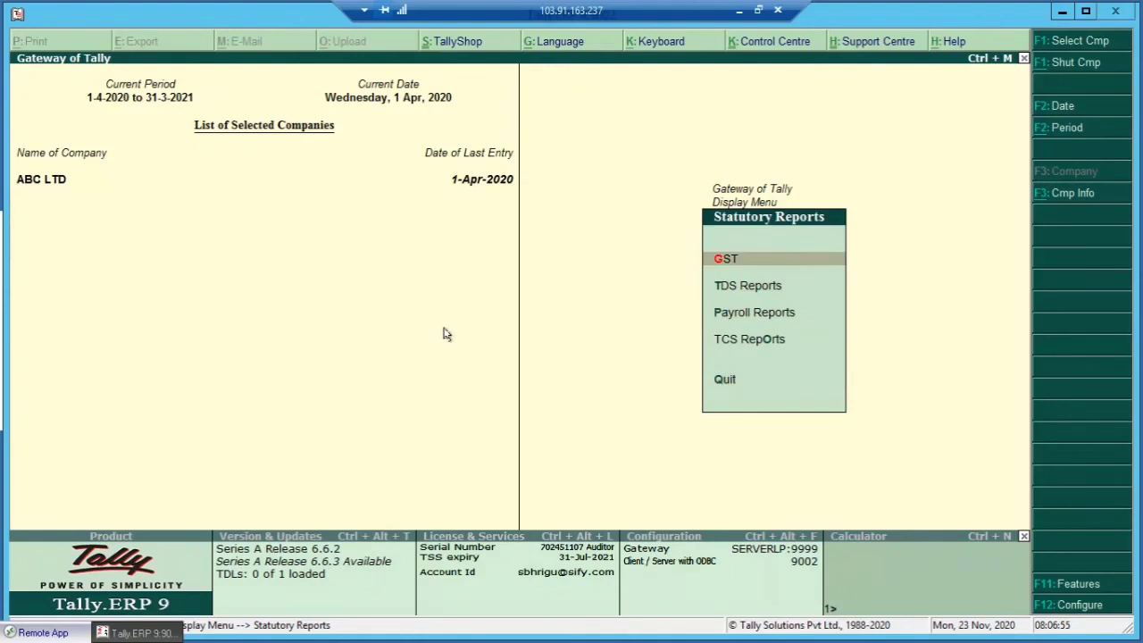
key(Down)
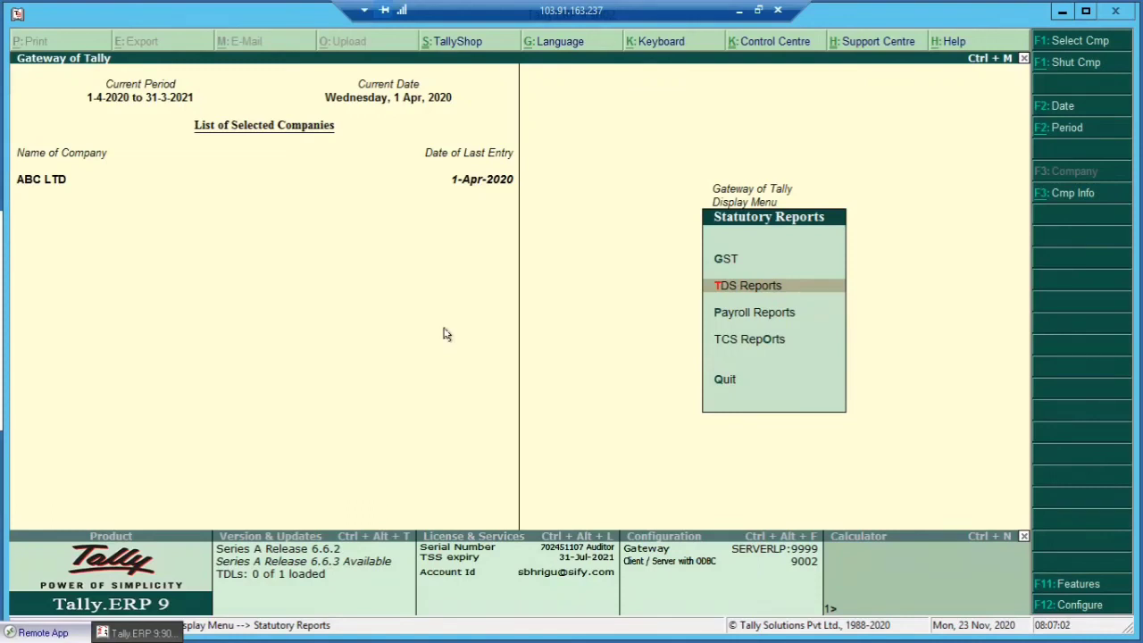
key(Down)
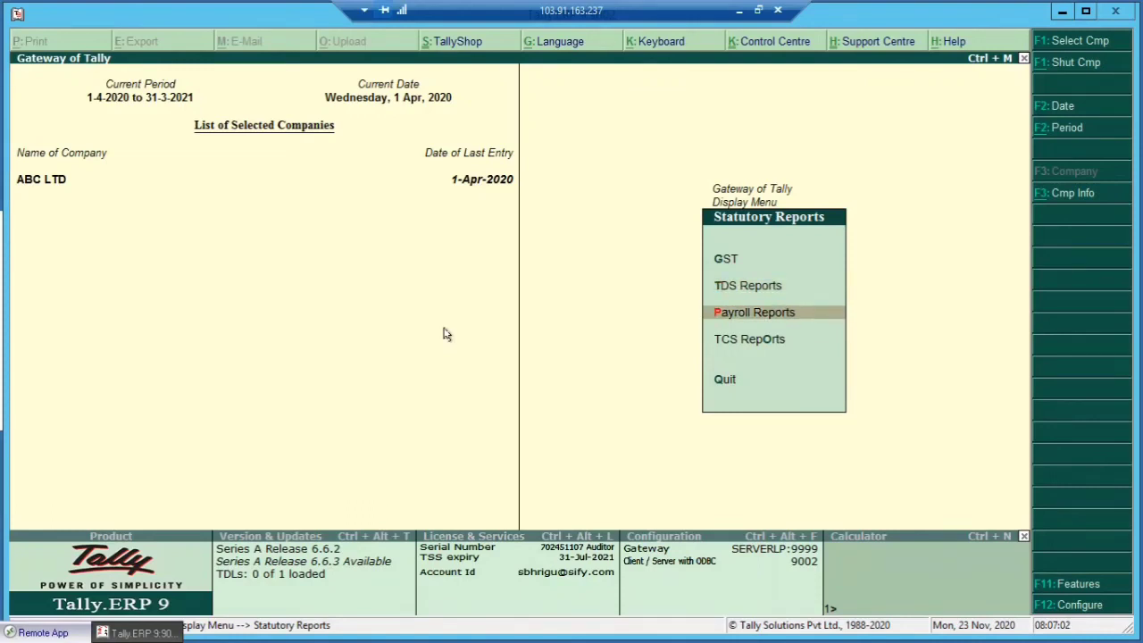
Look through the statutory Payroll Reports options, including Employee State Insurance and Professional Tax, and return to Statutory Reports.
key(Return)
key(Down)
key(Down)
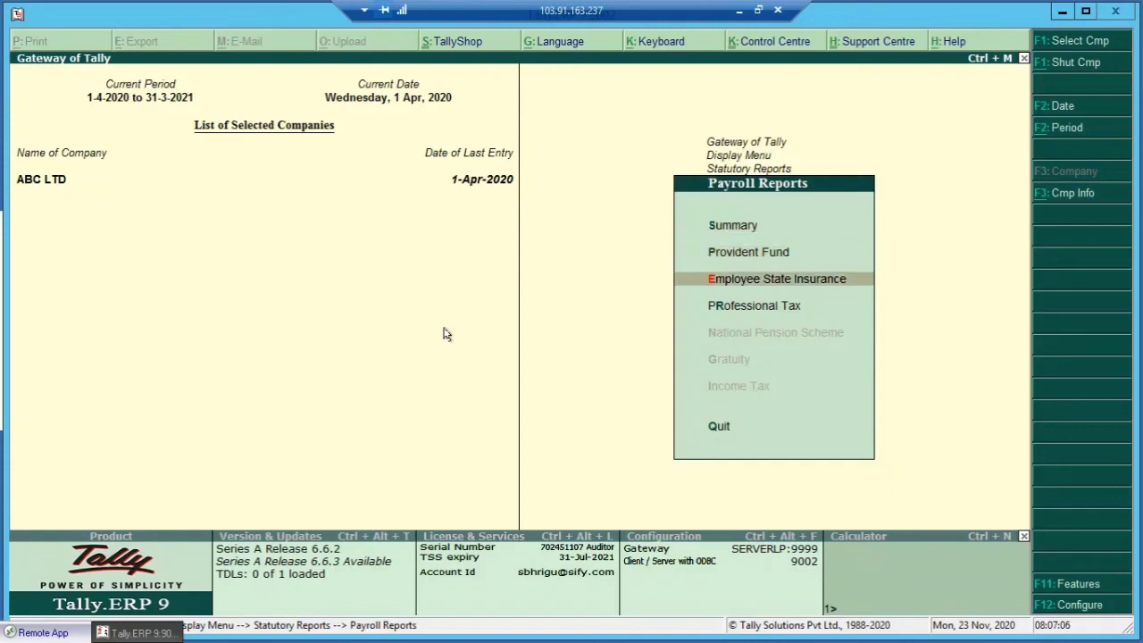
key(Down)
key(Down)
key(Up)
key(Escape)
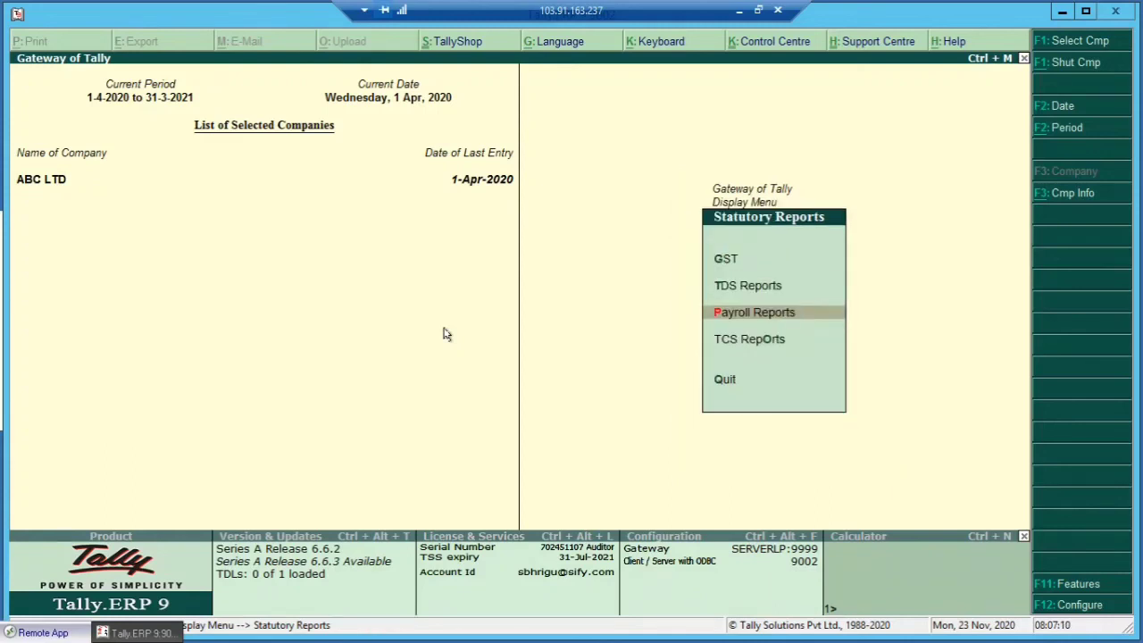
View the TCS Reports options under Statutory Reports and return to the Display Menu.
key(Down)
key(Return)
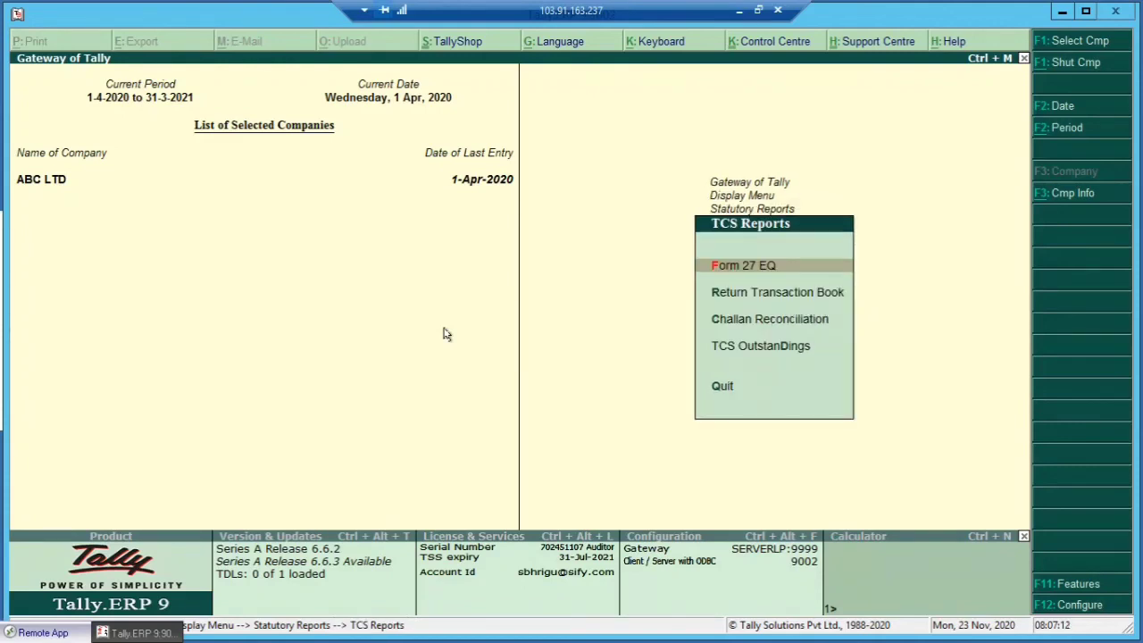
key(Escape)
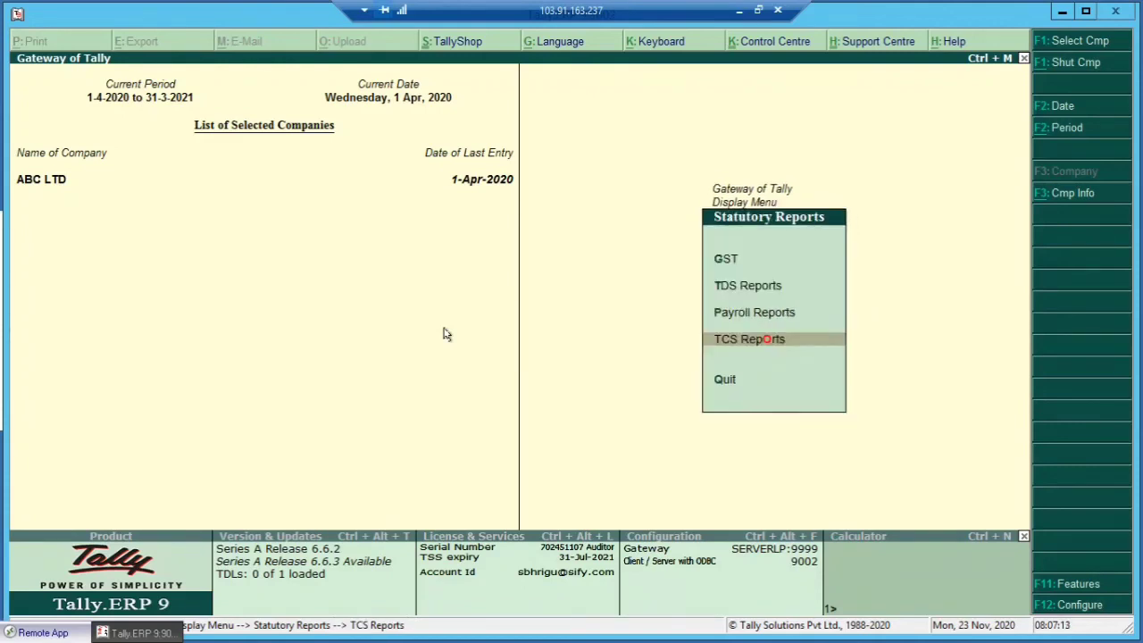
key(Escape)
View the Receipts and Payments report and return to the Display Menu.
key(Down)
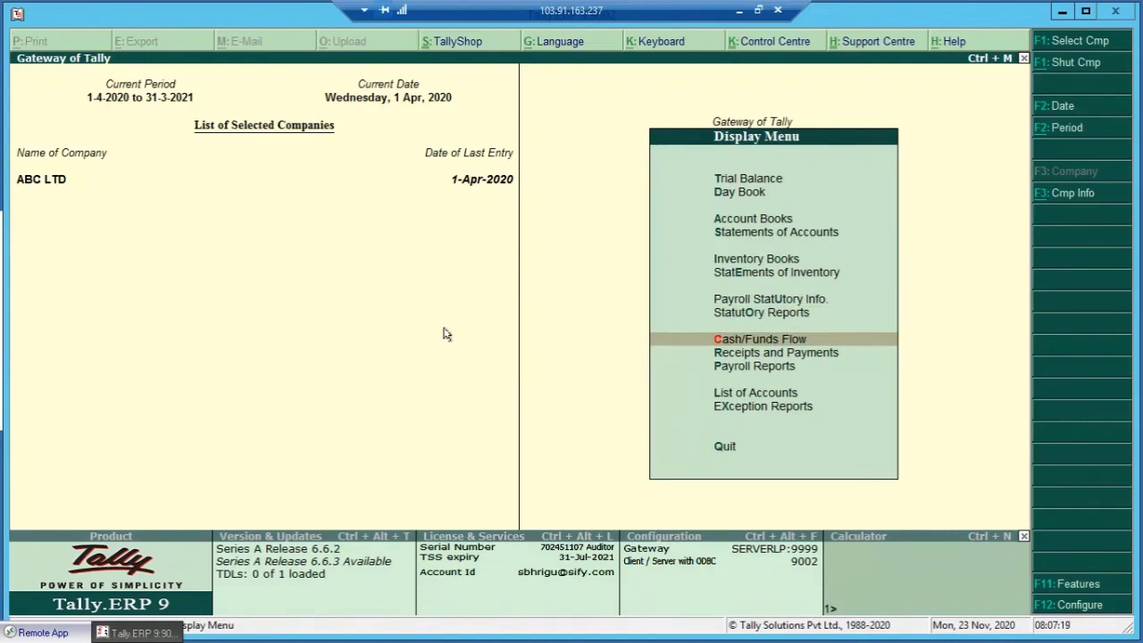
key(Down)
key(Return)
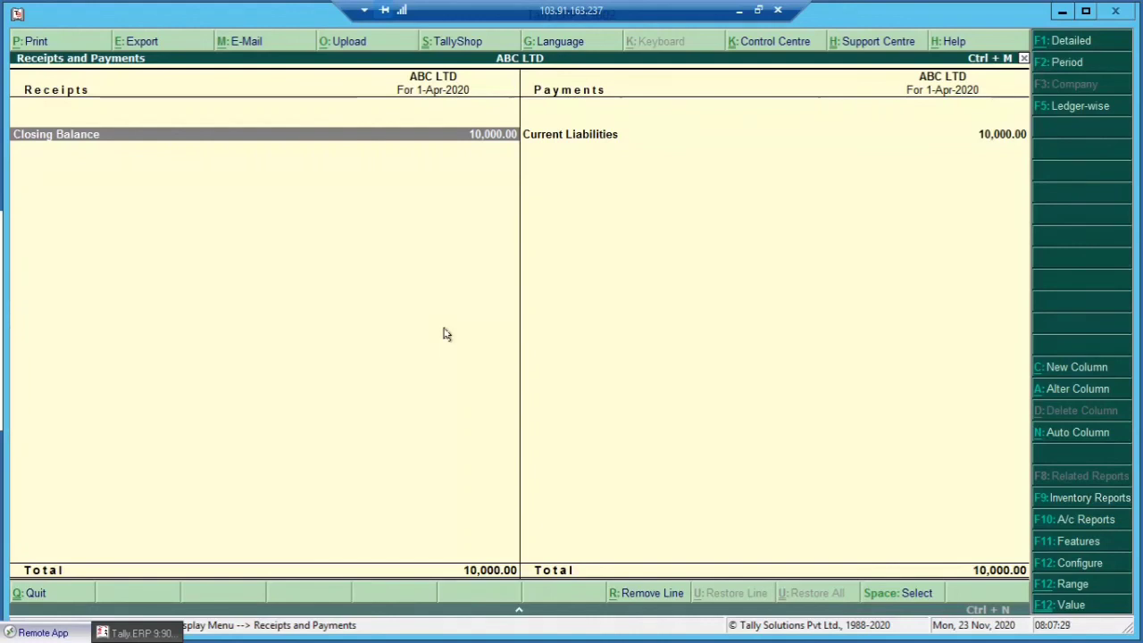
key(Escape)
View the Payroll Reports options of the Display Menu and return to it.
key(Down)
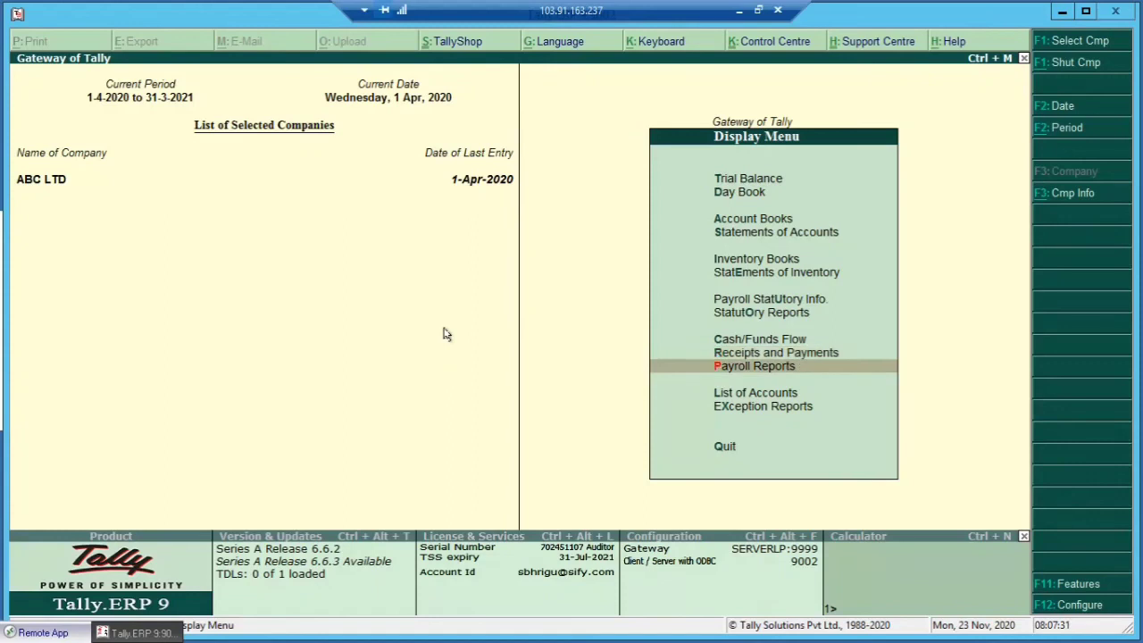
key(Return)
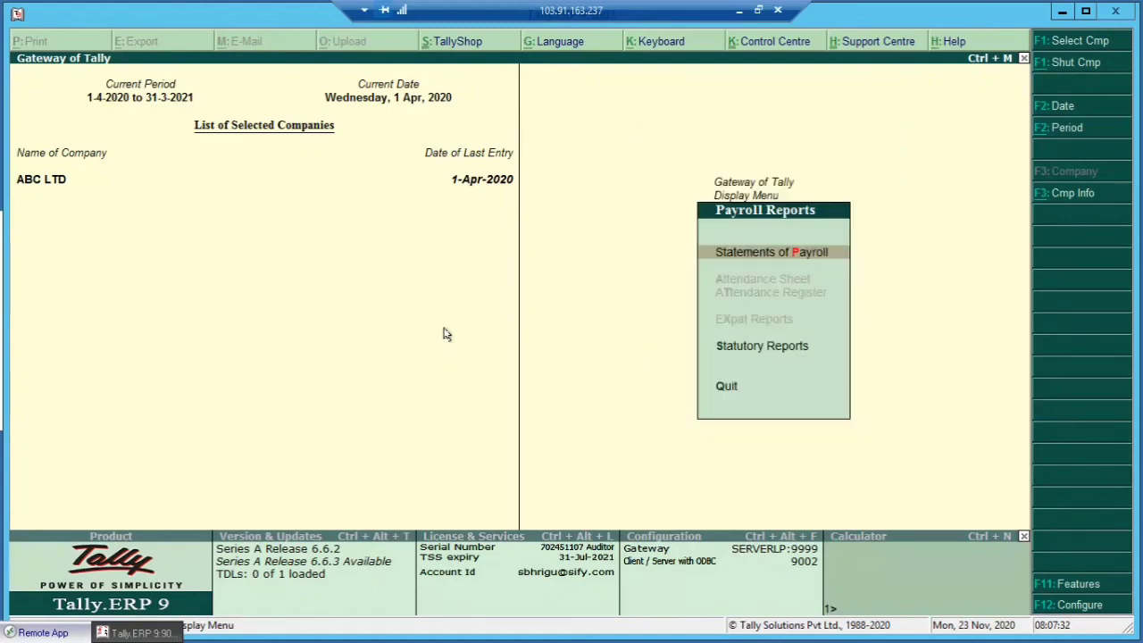
key(Escape)
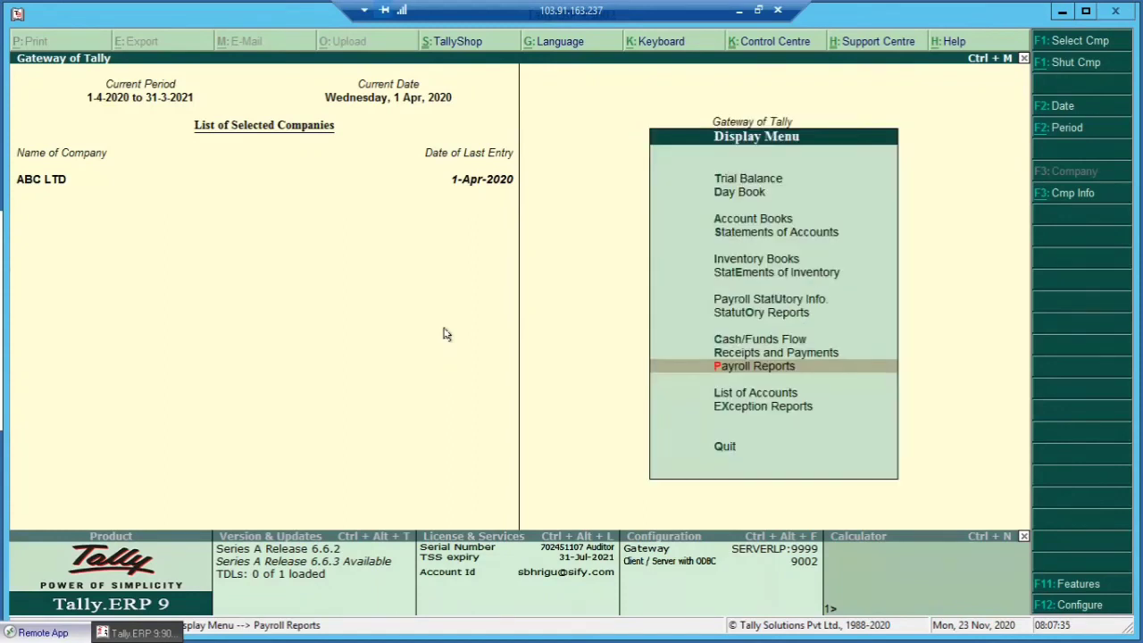
Open the List of Accounts, look through its groups and ledgers to the end, and return to the first entry.
key(Down)
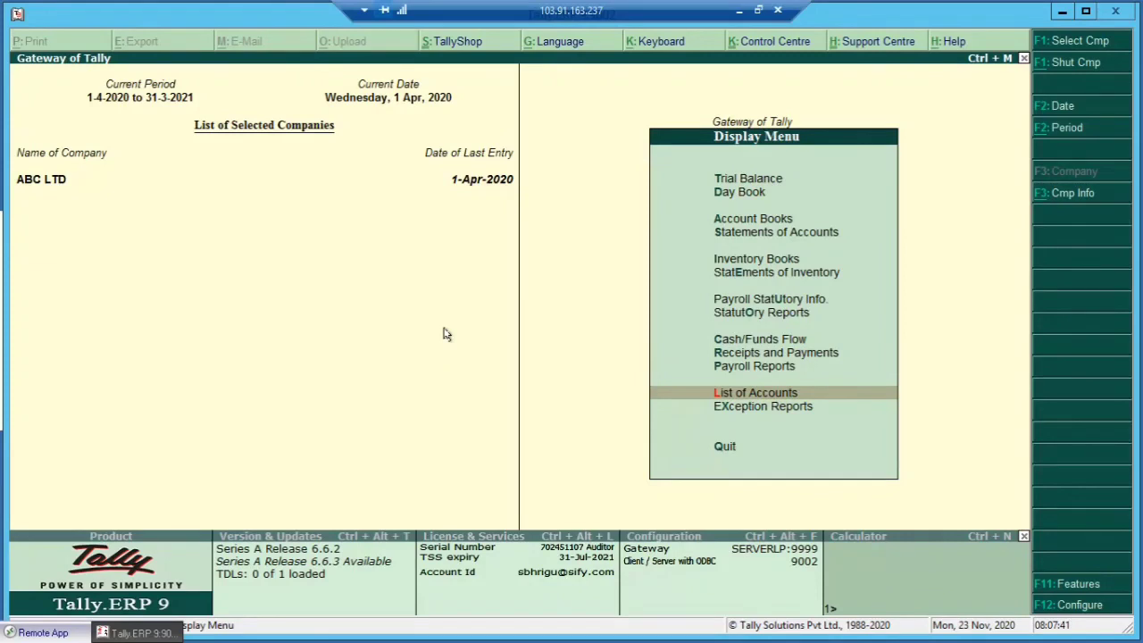
key(Return)
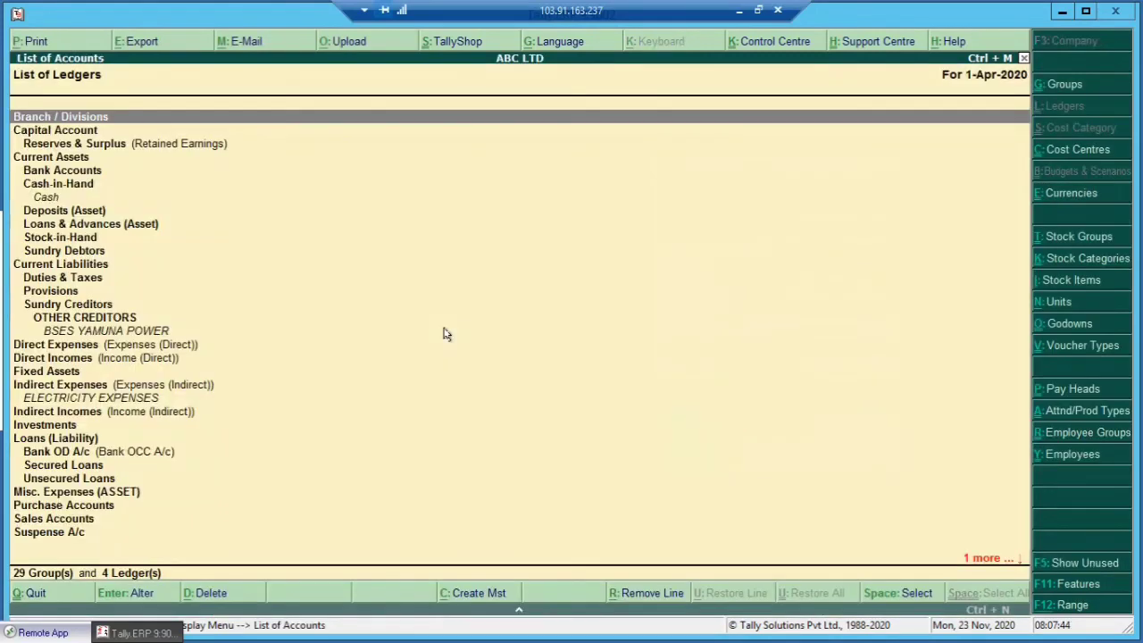
key(Down)
key(Down)
key(Down)
key(Down)
key(Down)
key(Down)
key(Down)
key(Down)
key(Down)
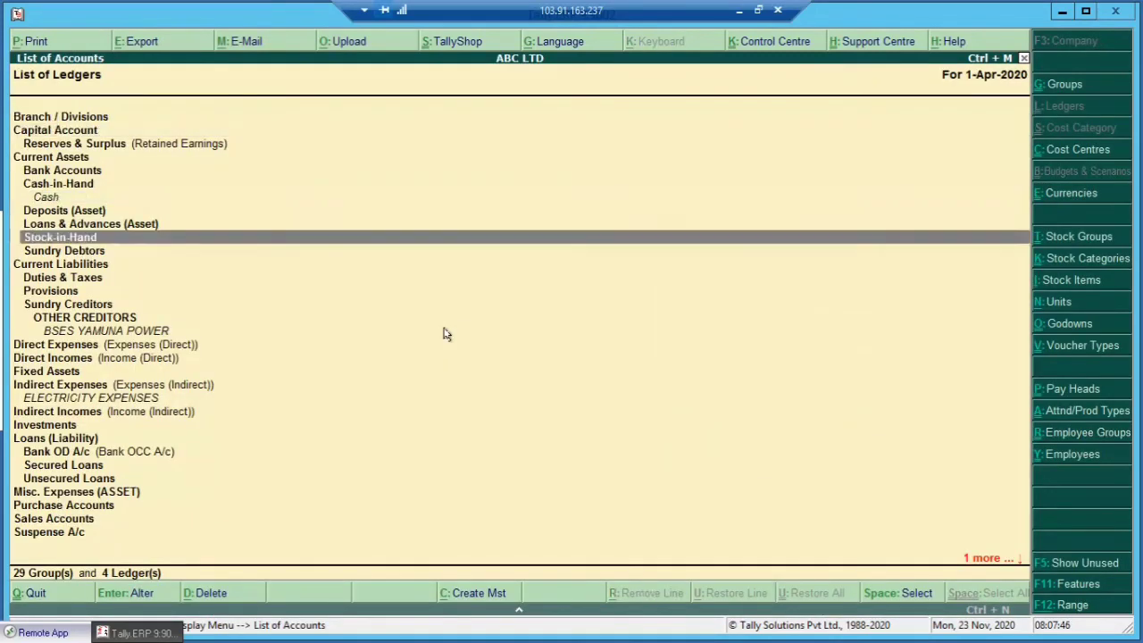
key(End)
key(Up)
key(Up)
key(Up)
key(Up)
key(Up)
key(Up)
key(Up)
key(Up)
key(Up)
key(Up)
key(Up)
key(Up)
key(Up)
key(Up)
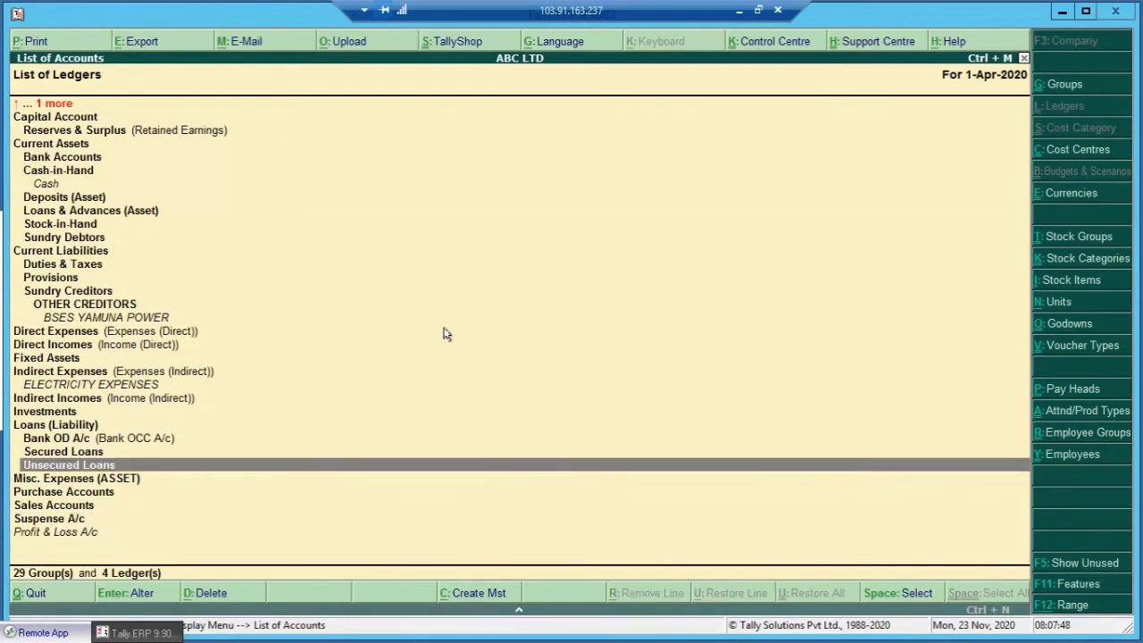
key(Home)
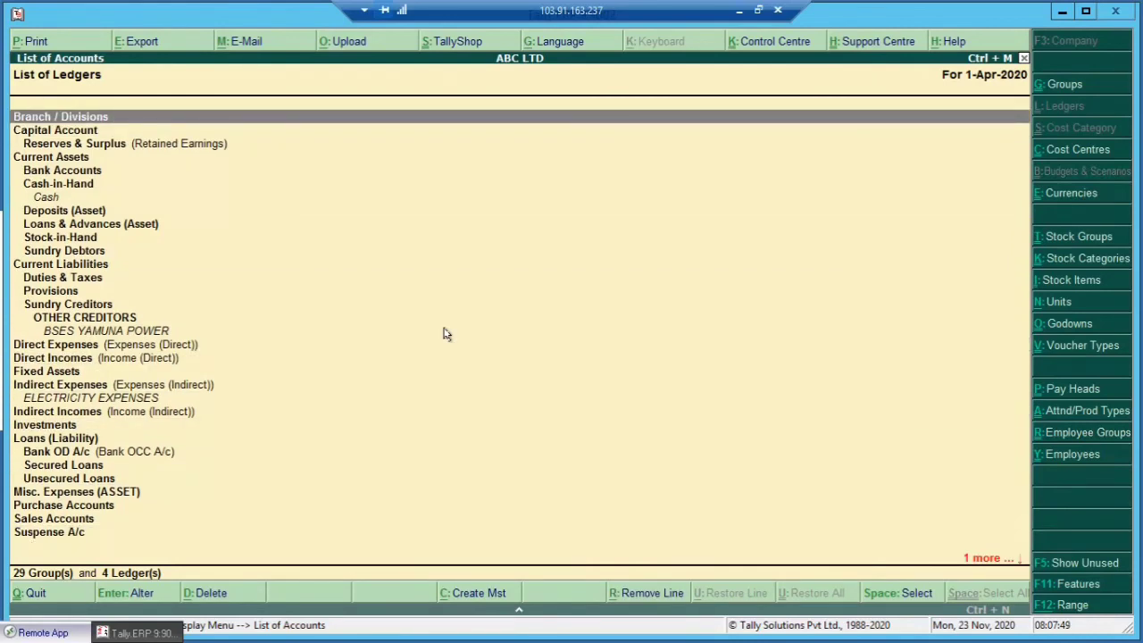
Go through the List of Accounts to the BSES YAMUNA POWER ledger under OTHER CREDITORS.
key(Down)
key(Down)
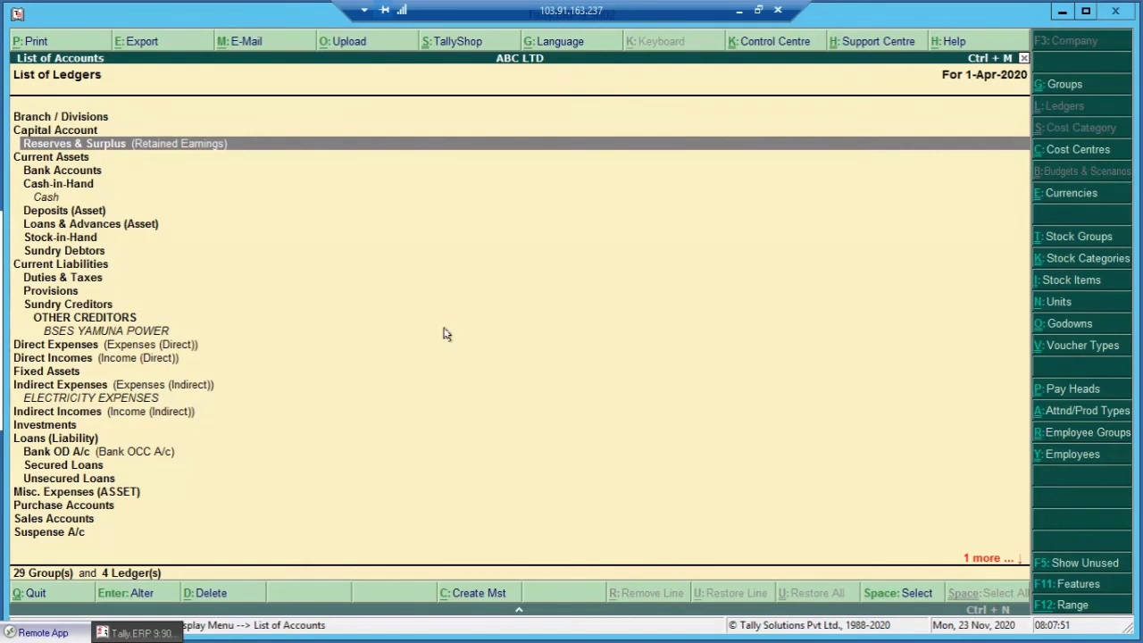
key(Down)
key(Down)
key(Down)
key(Down)
key(Down)
key(Down)
key(Down)
key(Down)
key(Down)
key(Down)
key(Down)
key(Down)
key(Down)
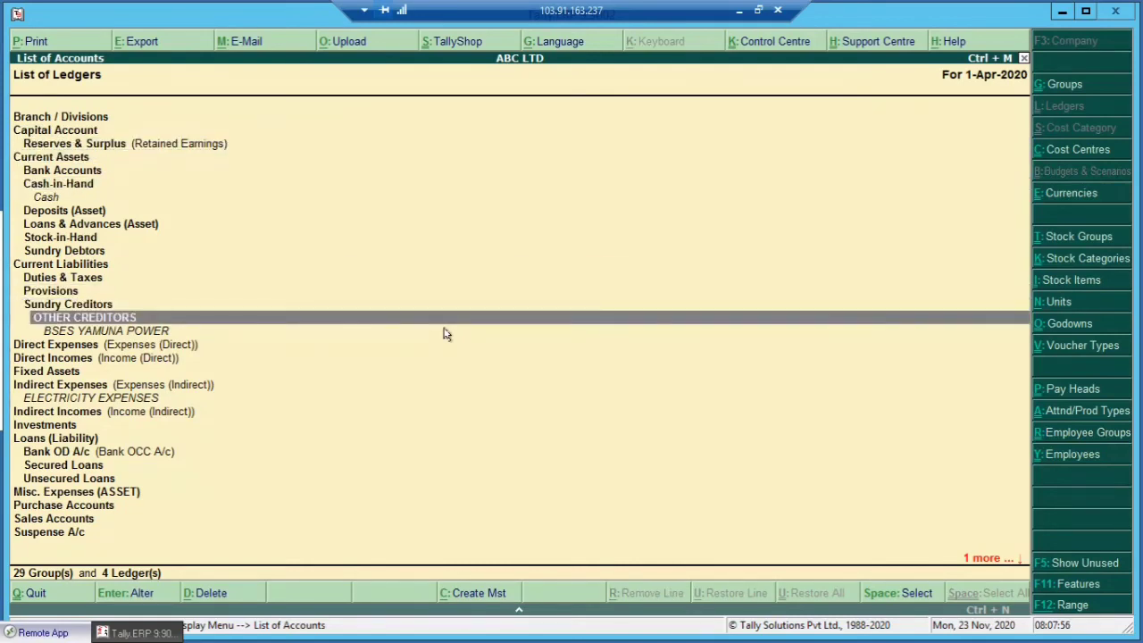
key(Down)
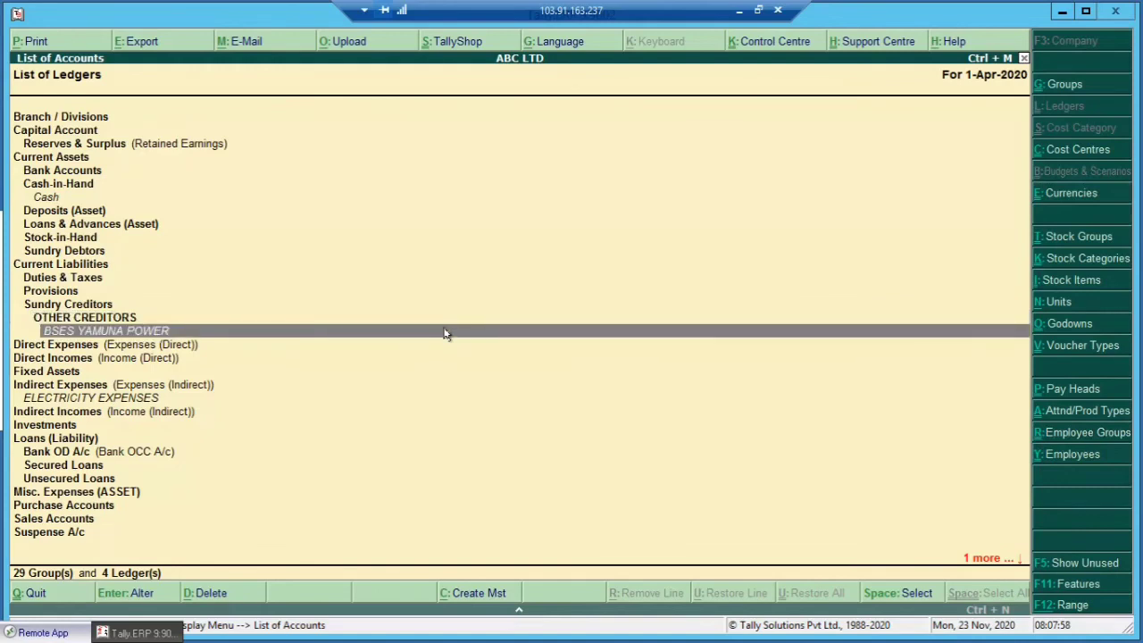
Find the ELECTRICITY EXPENSES ledger under Indirect Expenses in the List of Accounts.
key(Down)
key(Down)
key(Down)
key(Down)
key(Down)
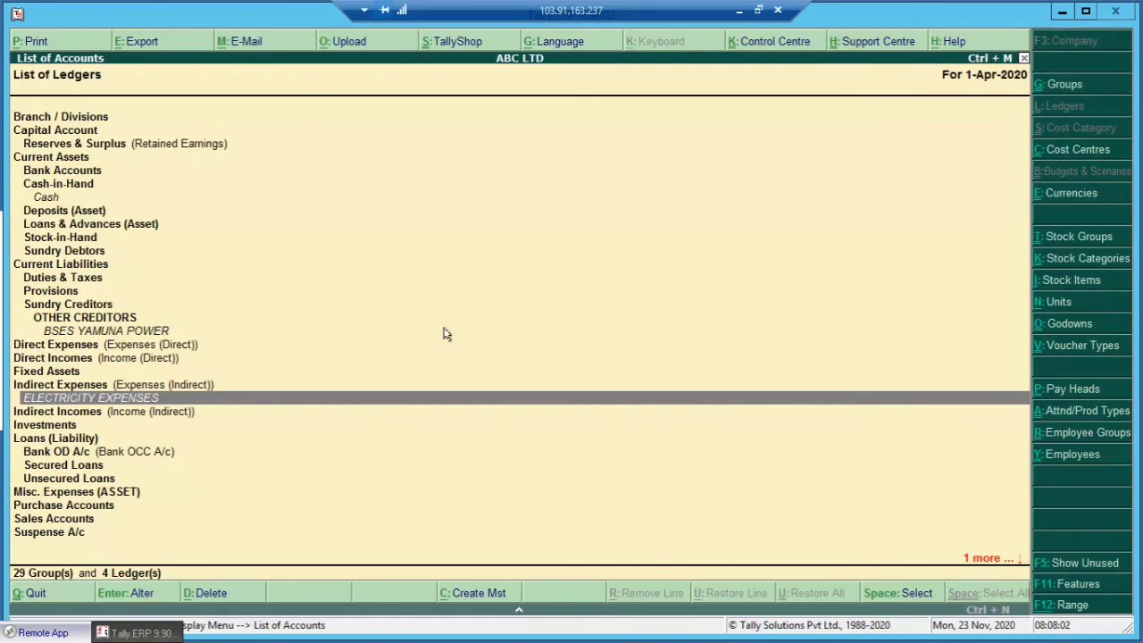
View the Profit & Loss A/c entry at the end of the List of Accounts and return to the Display Menu.
key(Down)
key(End)
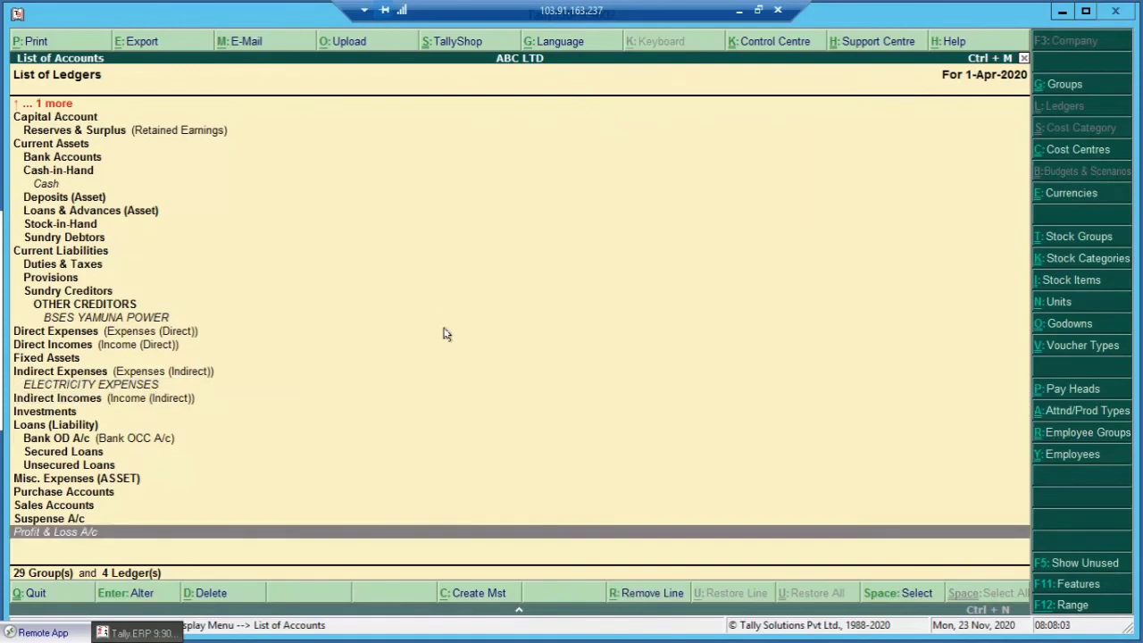
key(Escape)
Look through the Exception Reports options from Negative Stock to E-Mail IDs and return to the Gateway of Tally.
key(Down)
key(Return)
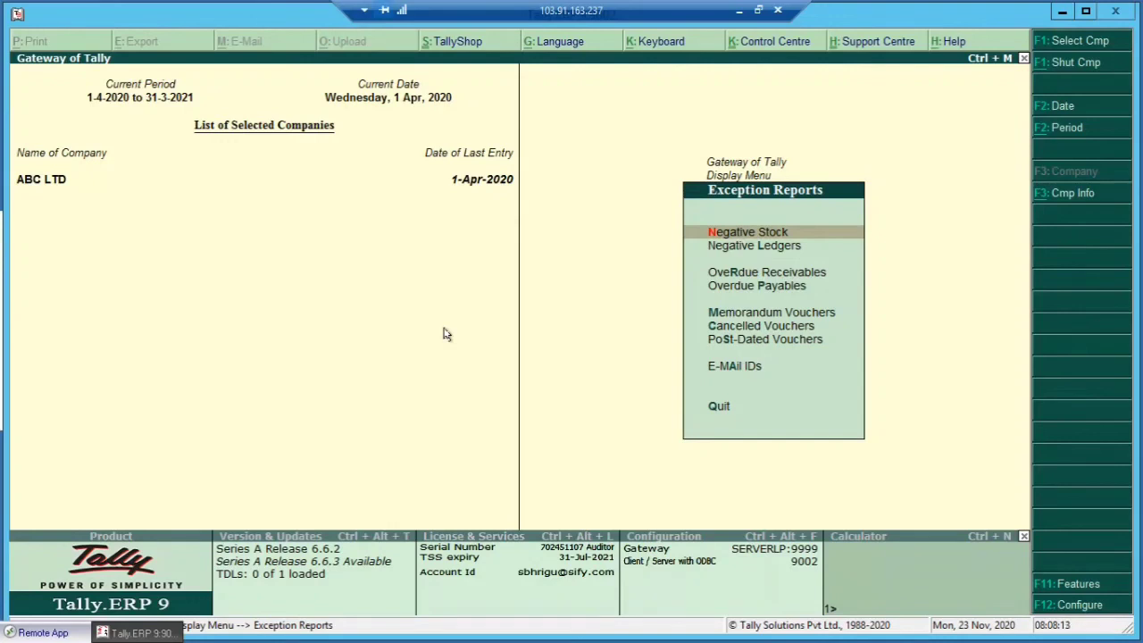
key(Down)
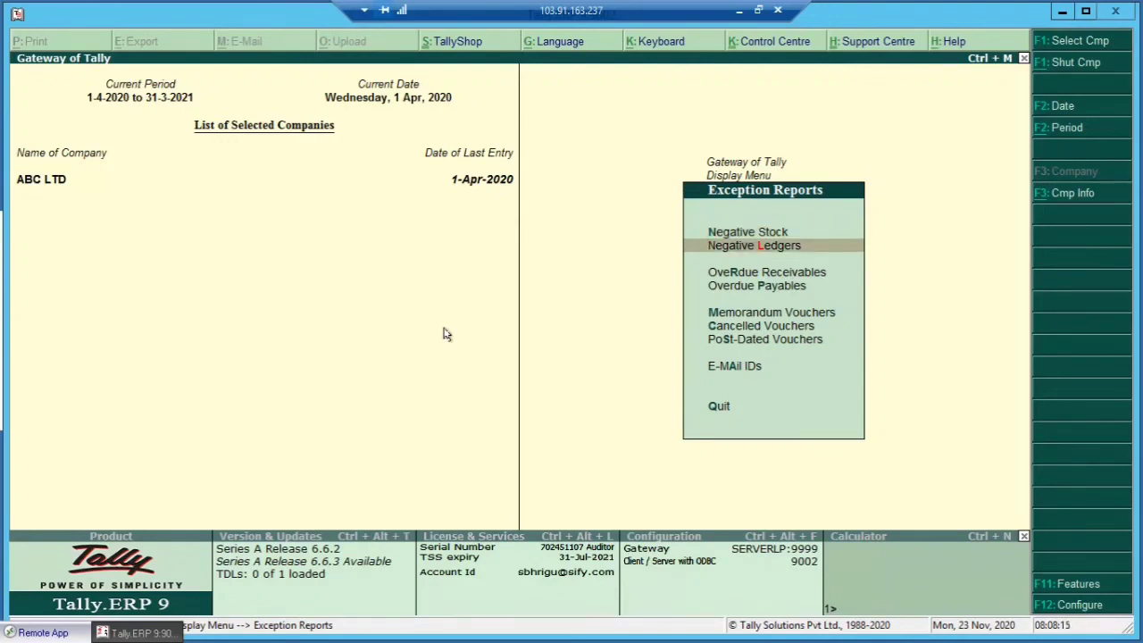
key(Down)
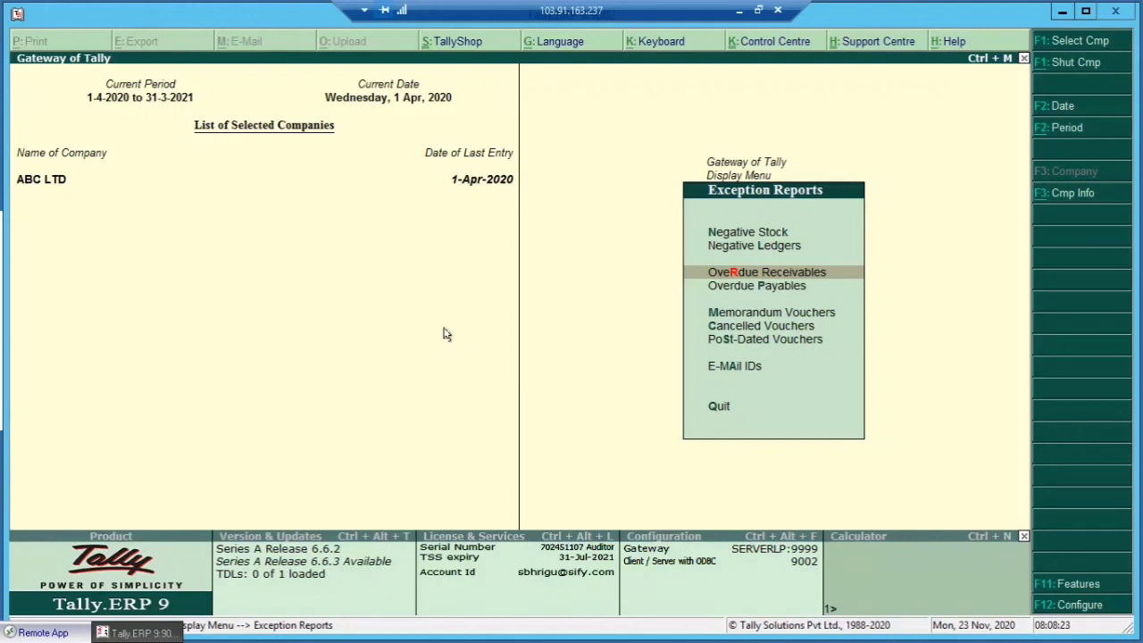
key(Down)
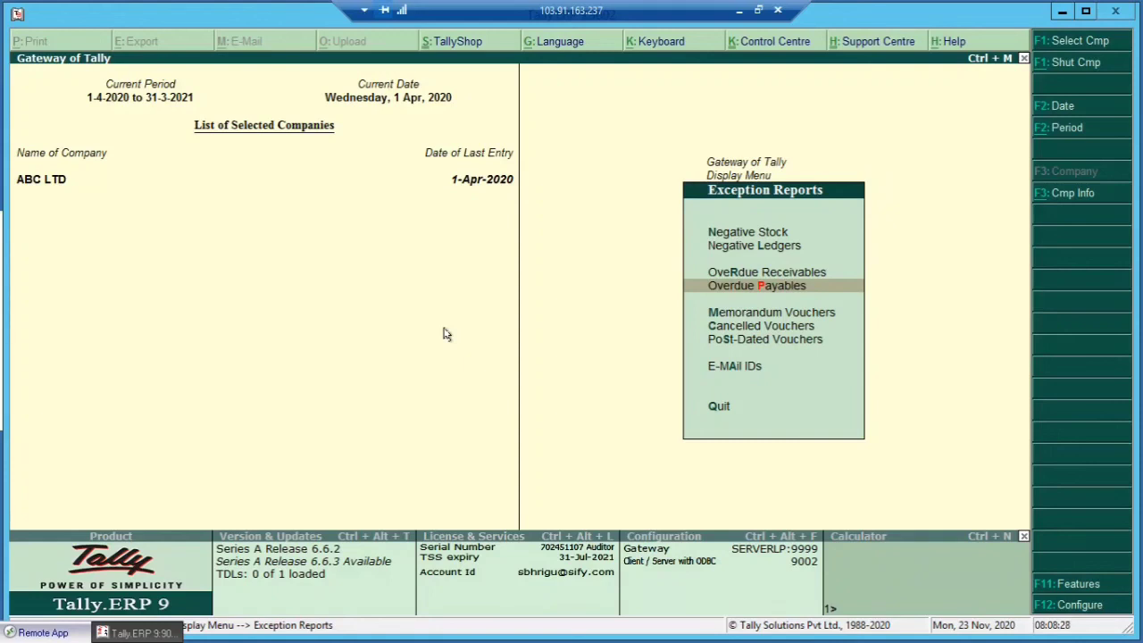
key(Down)
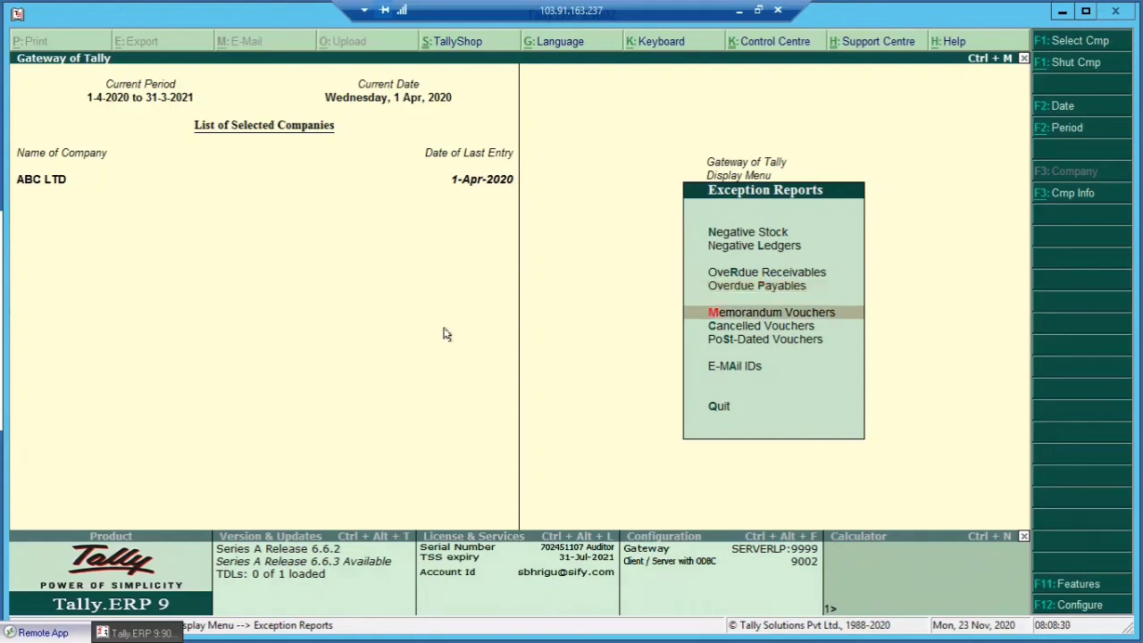
key(Down)
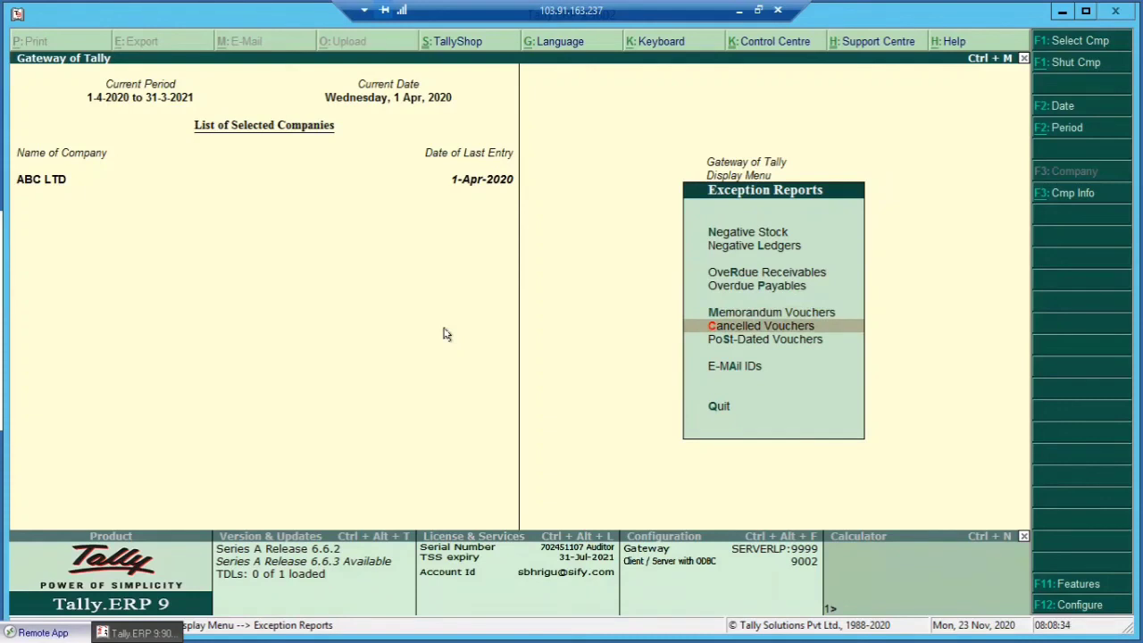
key(Down)
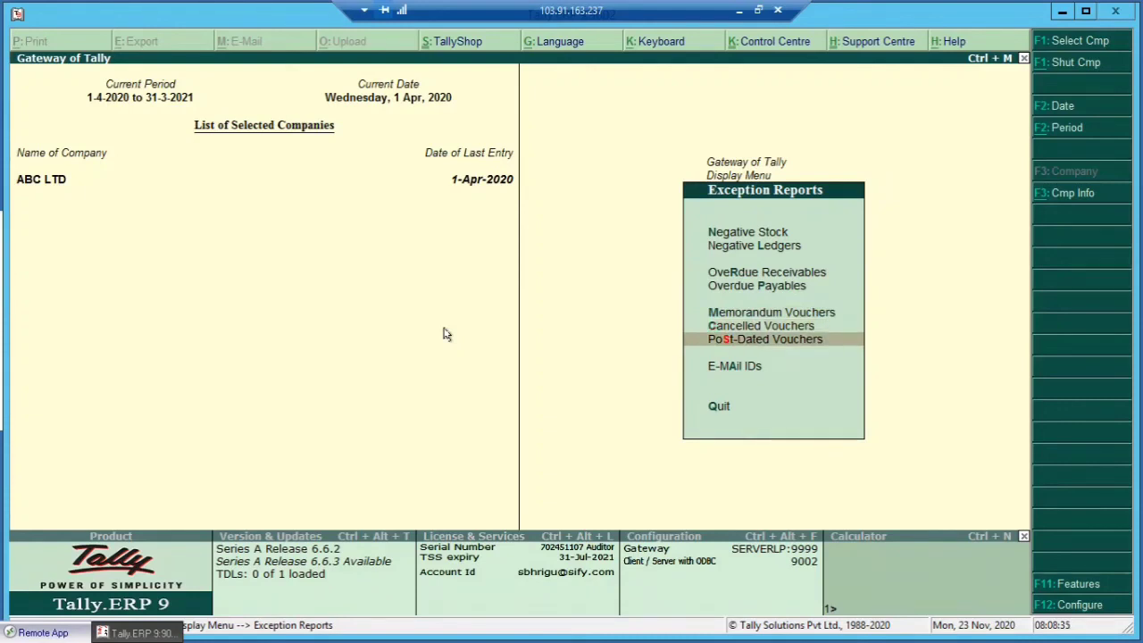
key(Down)
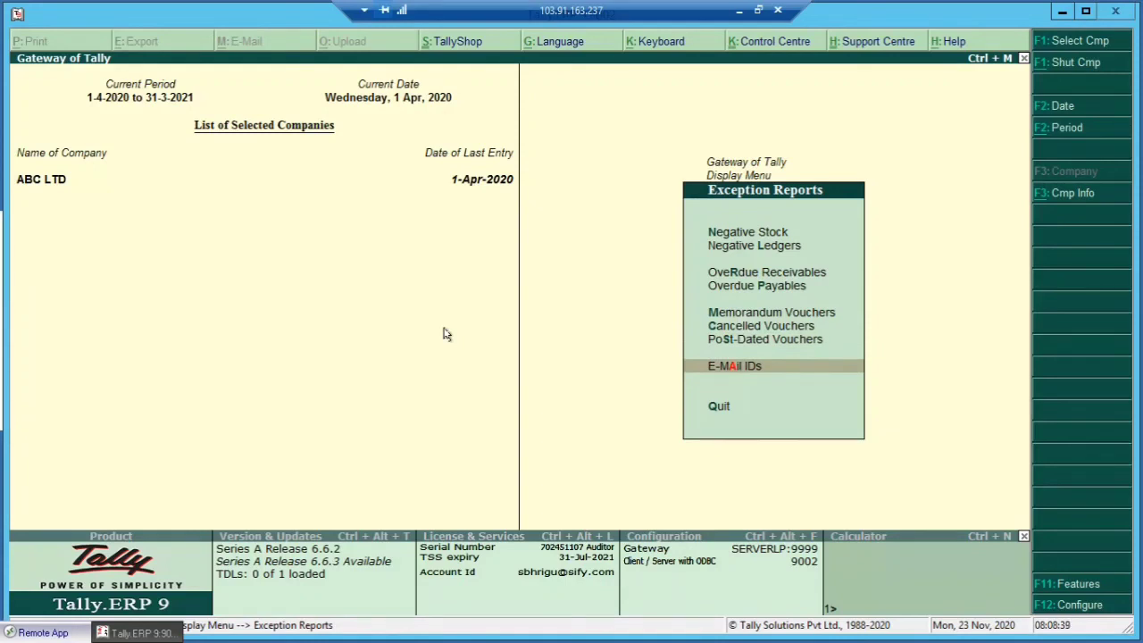
key(Down)
key(Return)
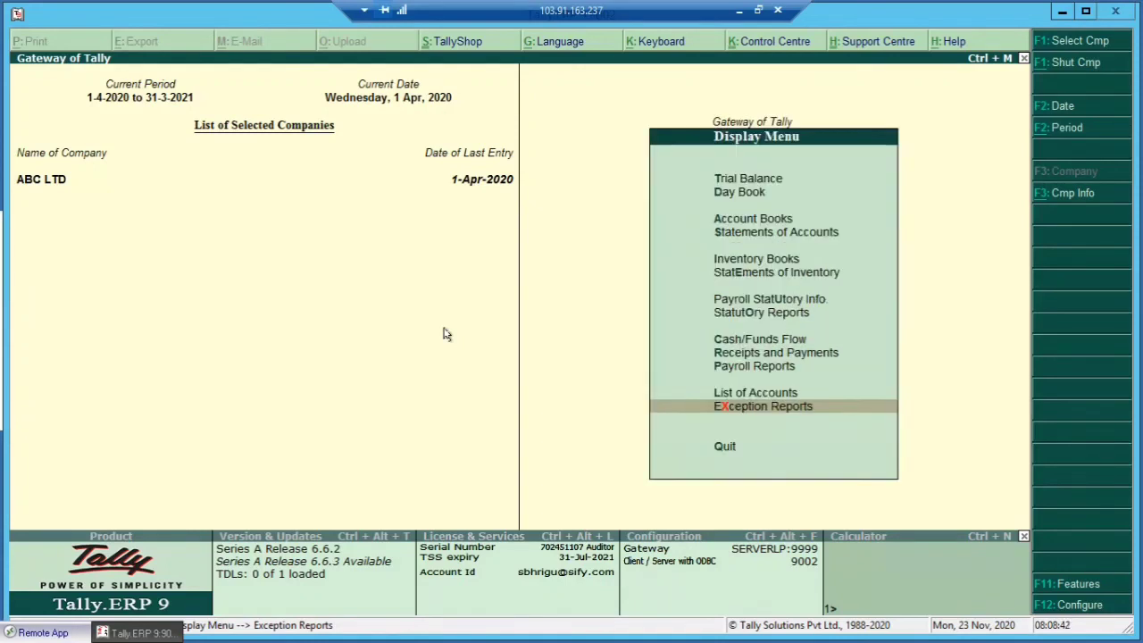
key(Down)
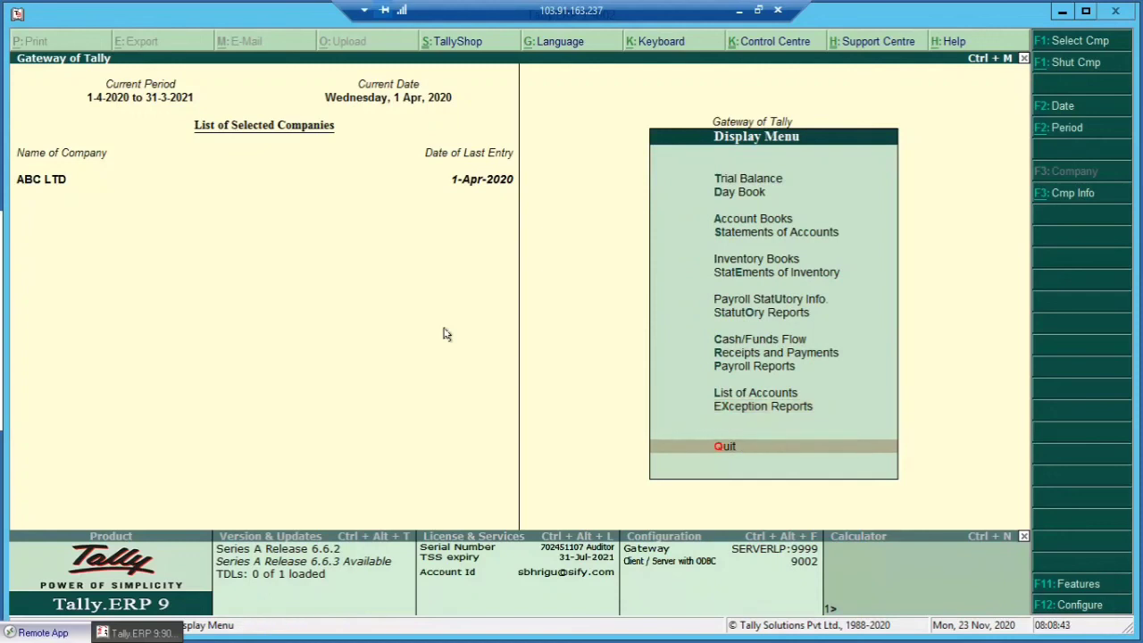
key(Return)
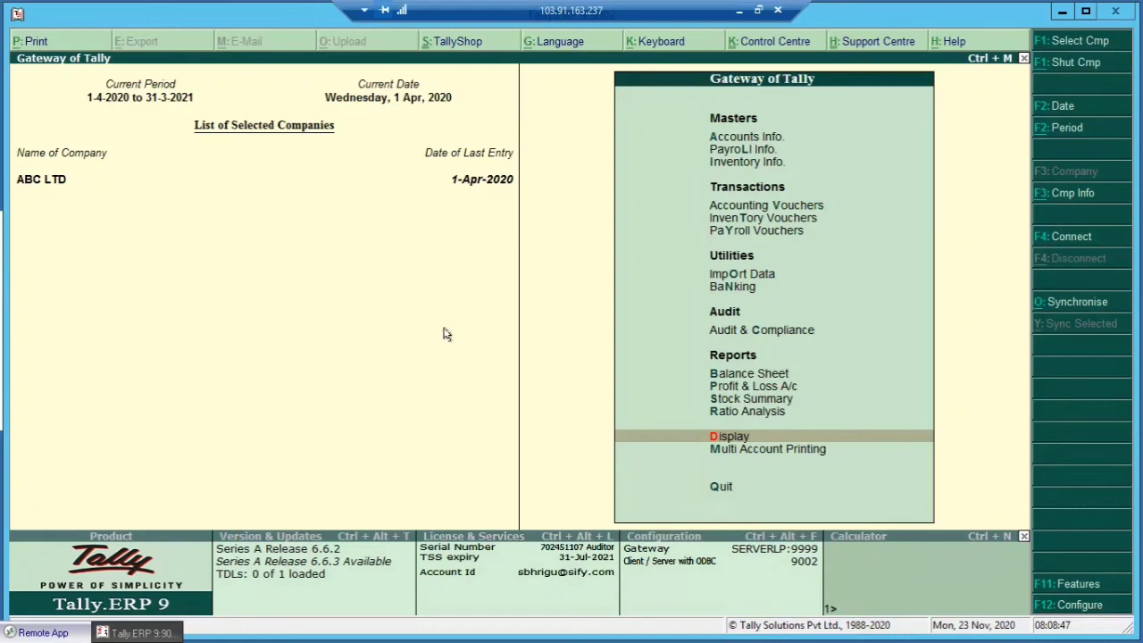
View the Cash ledger's Cash Book print settings under Multi Account Printing and return to Account Books without printing.
key(Down)
key(Return)
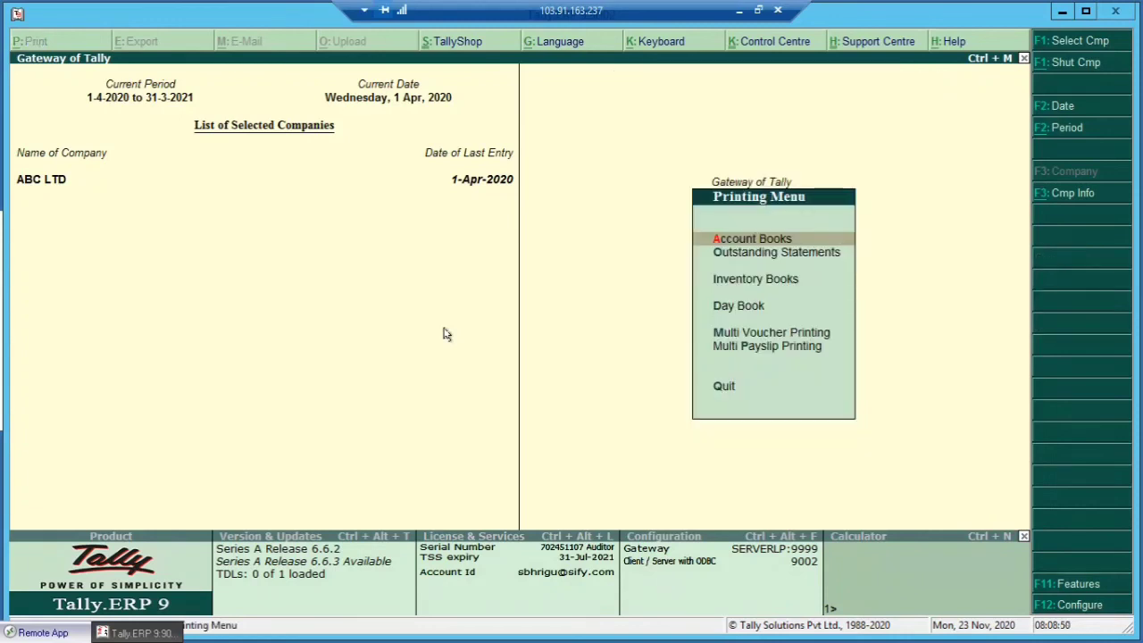
key(Return)
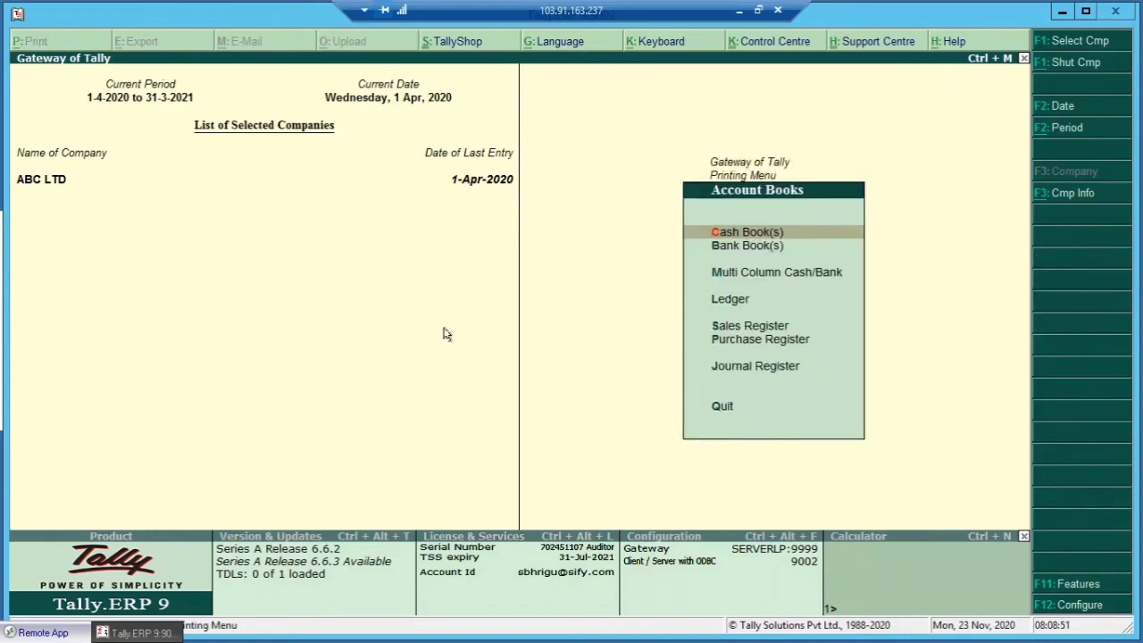
key(Return)
key(Down)
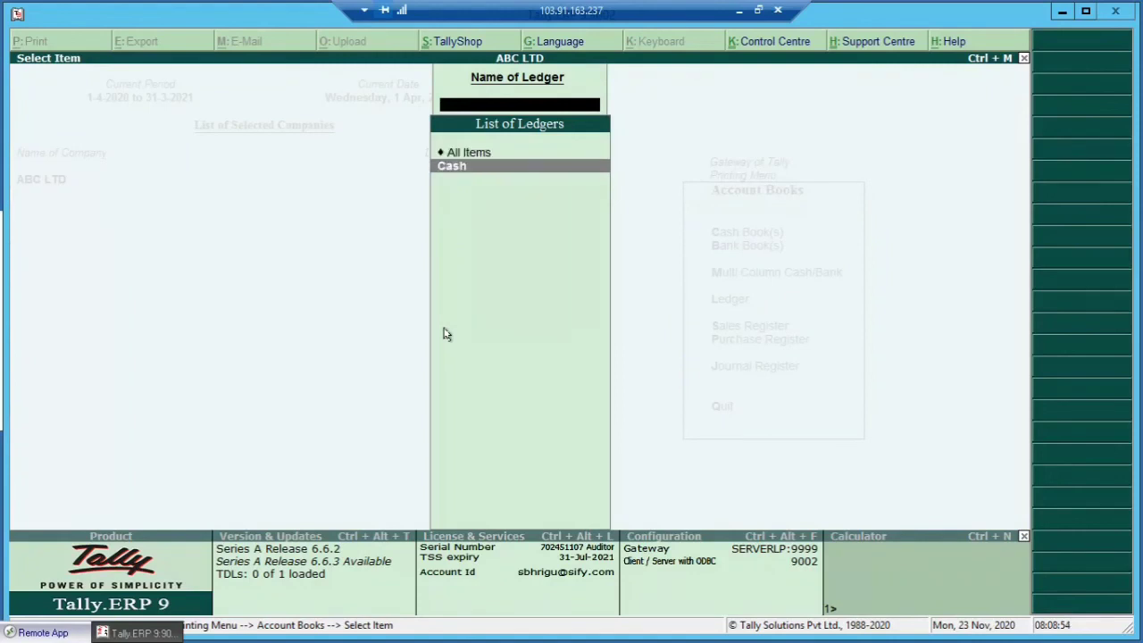
key(Return)
key(Escape)
key(Escape)
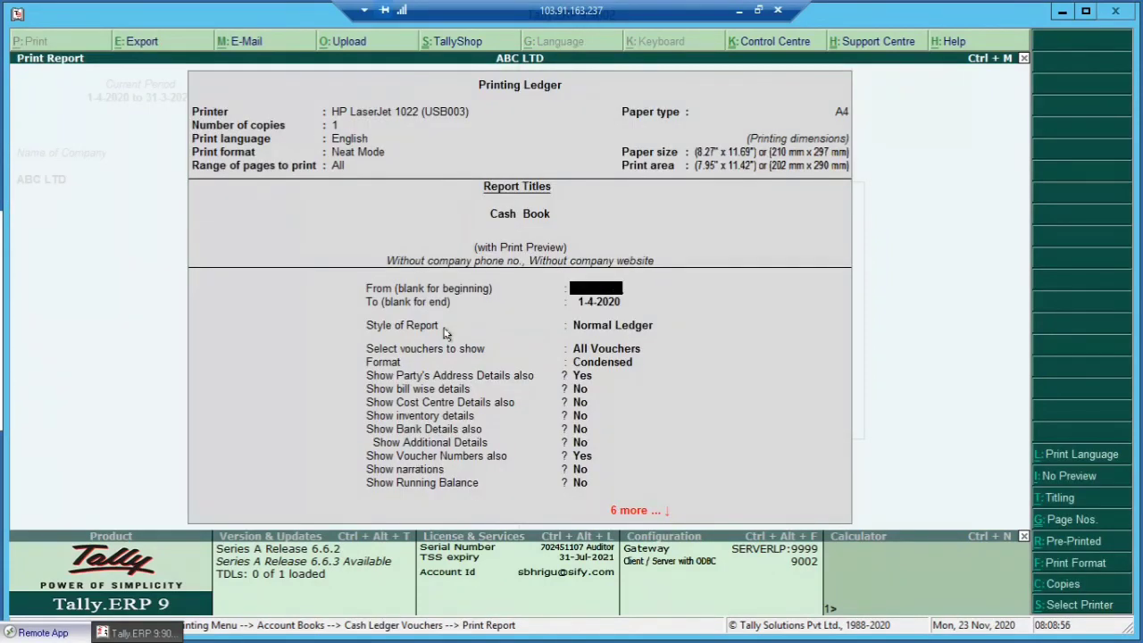
key(Escape)
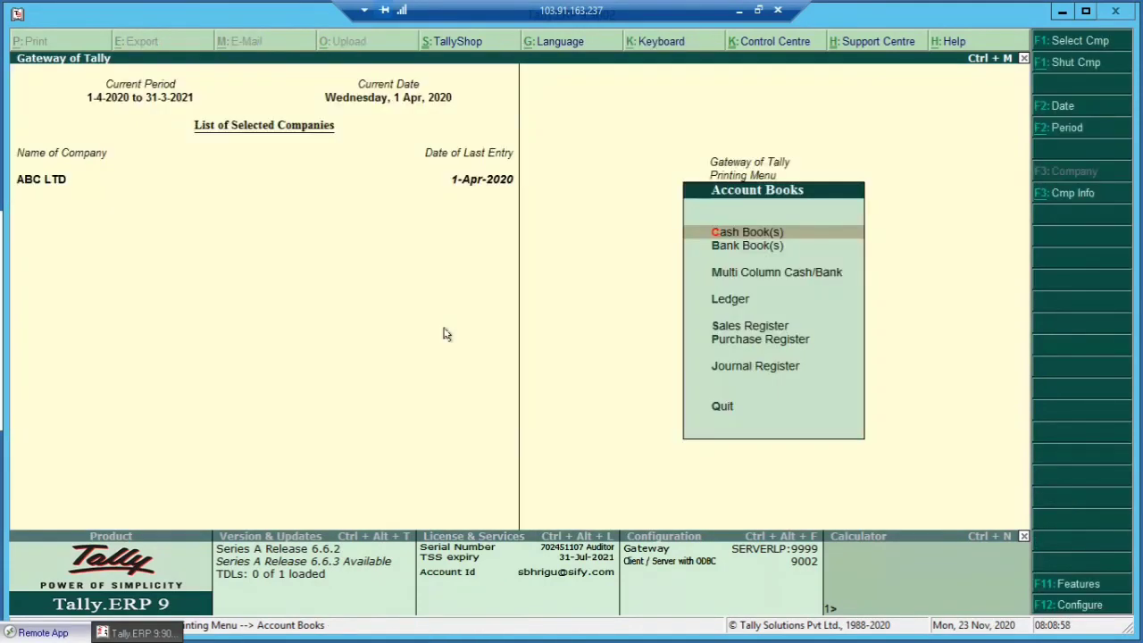
View the Ledger print settings for All Accounts and go back to the Ledger printing options without printing.
key(Down)
key(Down)
key(Down)
key(Return)
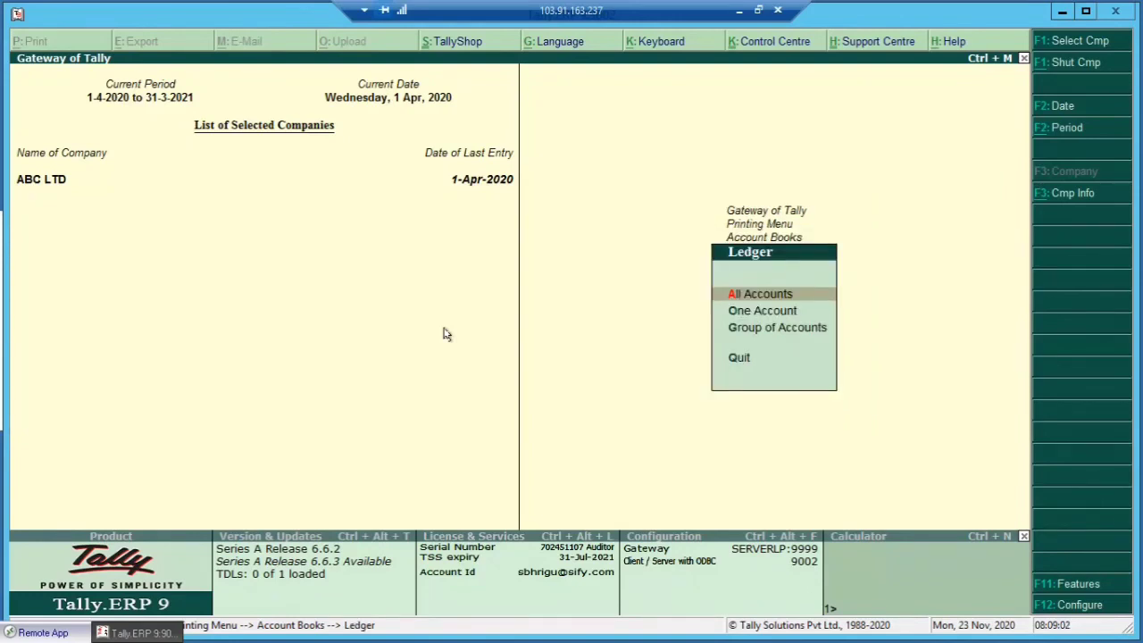
key(Return)
key(Escape)
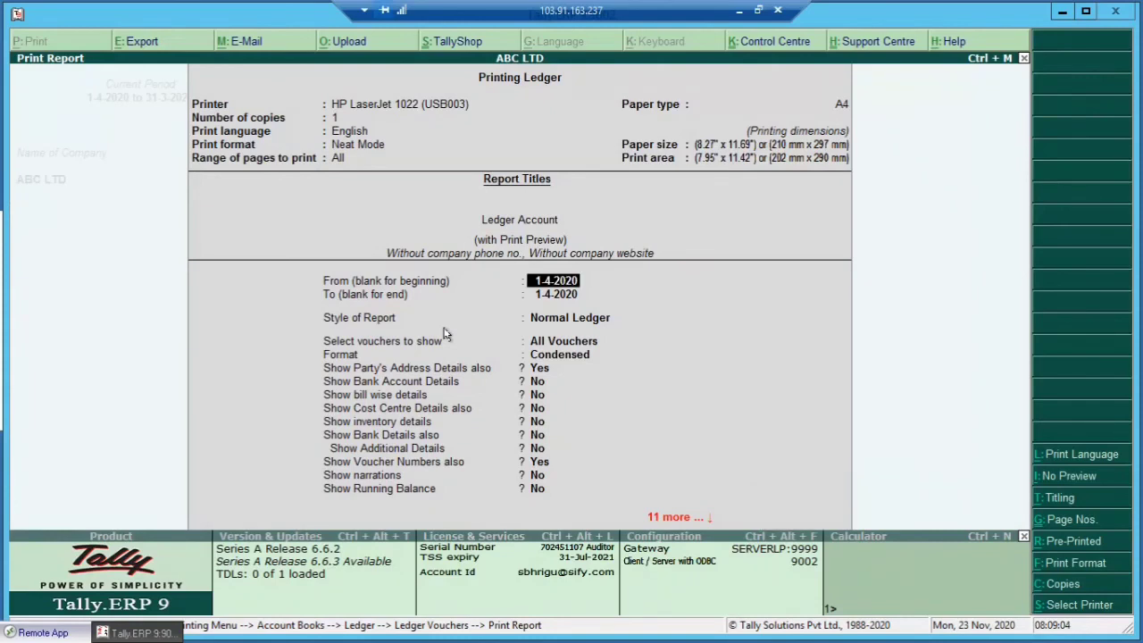
key(Escape)
View the list of groups for printing a Group of Accounts and return to the Gateway of Tally.
key(Down)
key(Down)
key(Return)
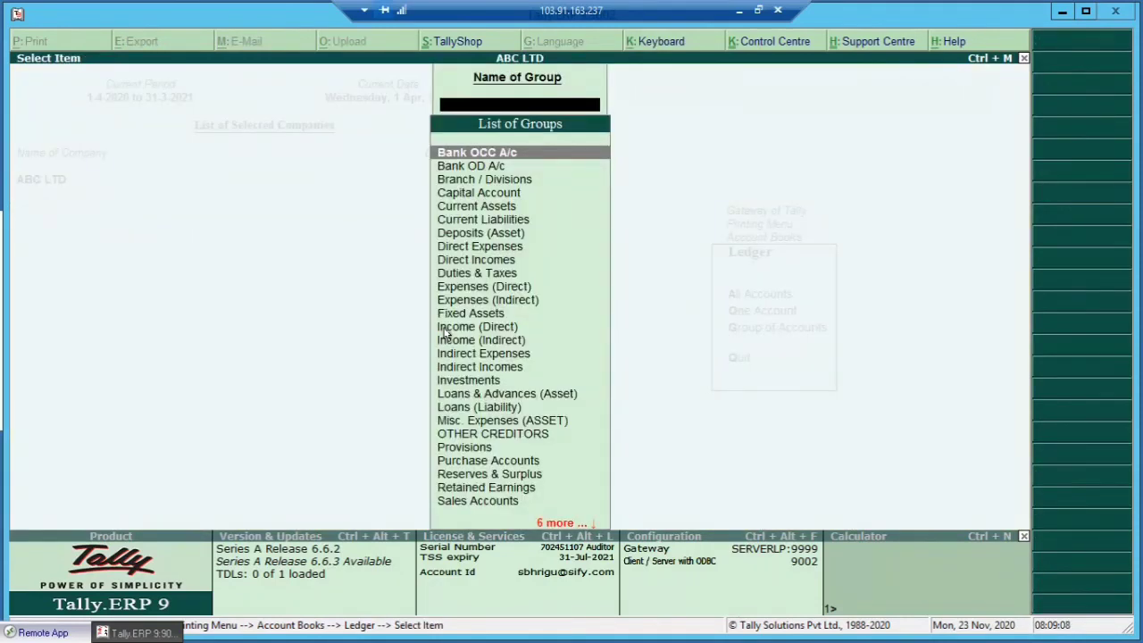
key(Escape)
key(Escape)
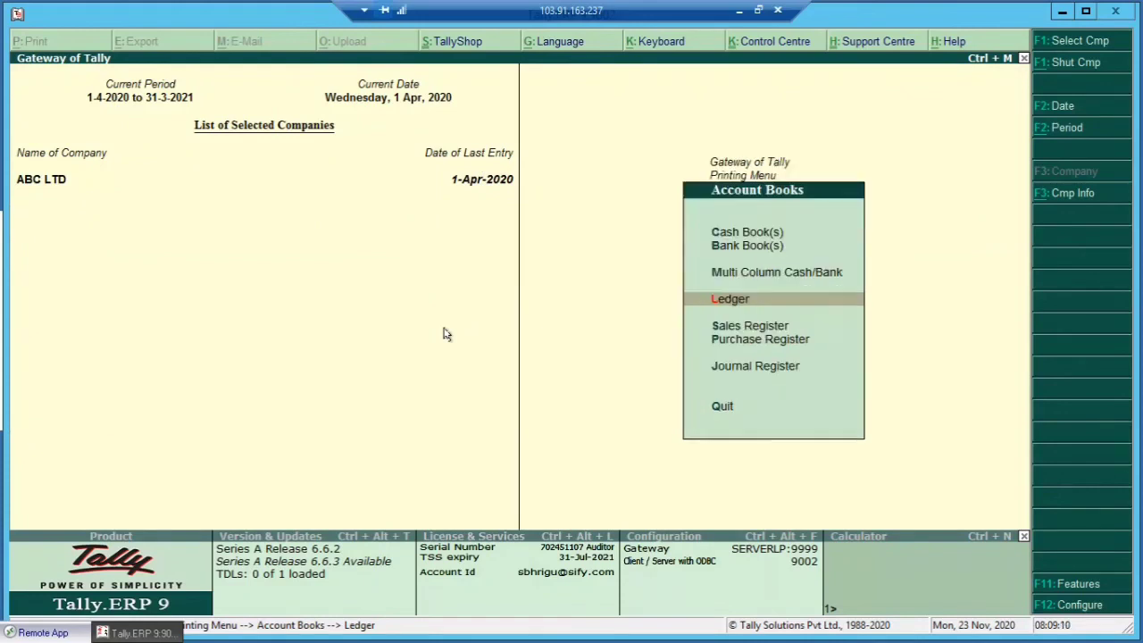
key(Escape)
key(Escape)
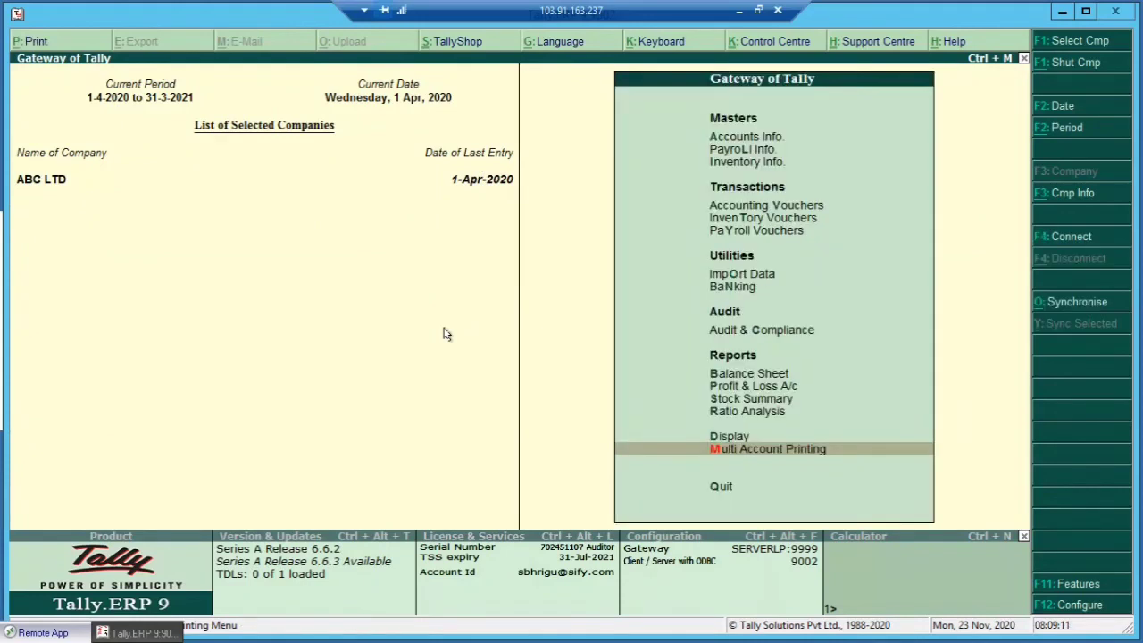
View the Multi Payslip Printing settings from the Printing Menu, decline printing, and return to the Gateway of Tally.
key(Return)
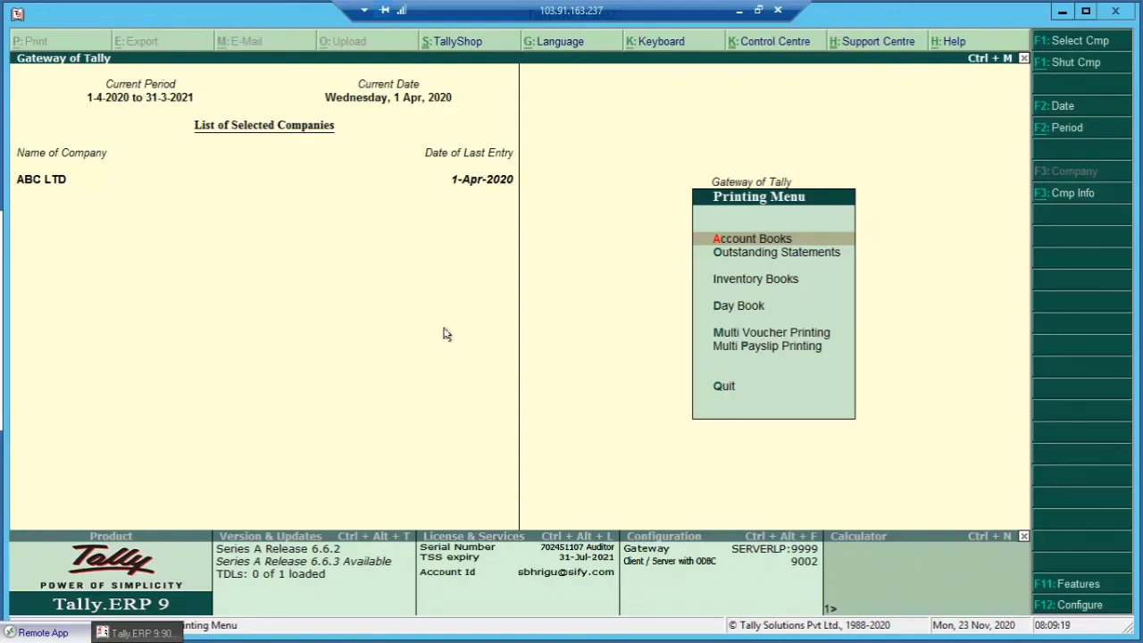
key(Down)
key(Down)
key(Down)
key(Down)
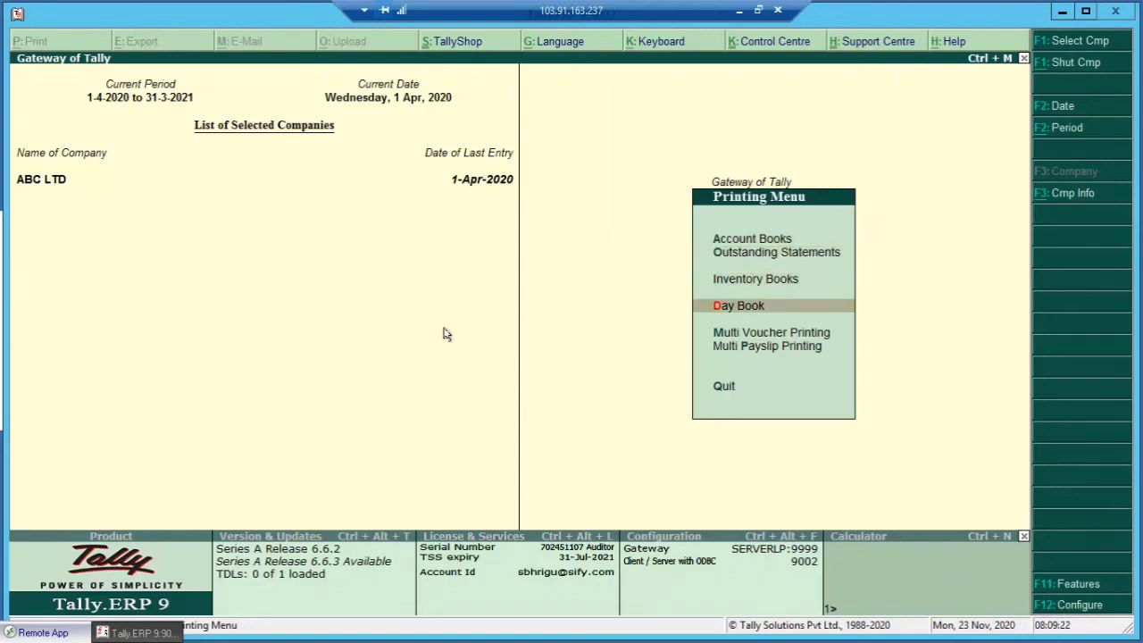
key(Down)
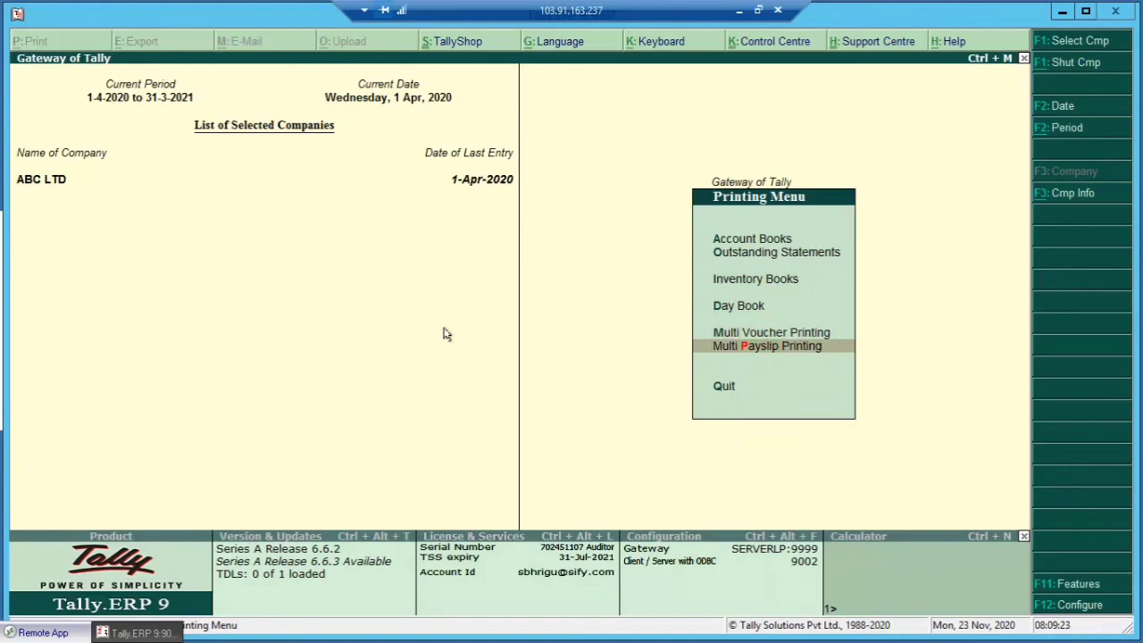
key(Return)
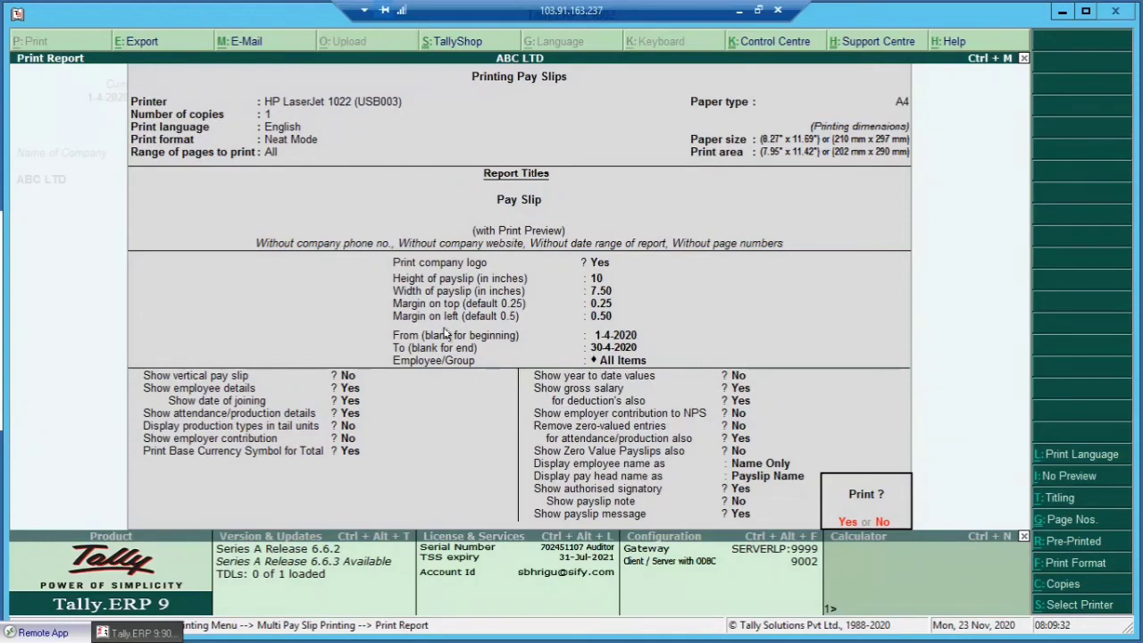
key(n)
key(Escape)
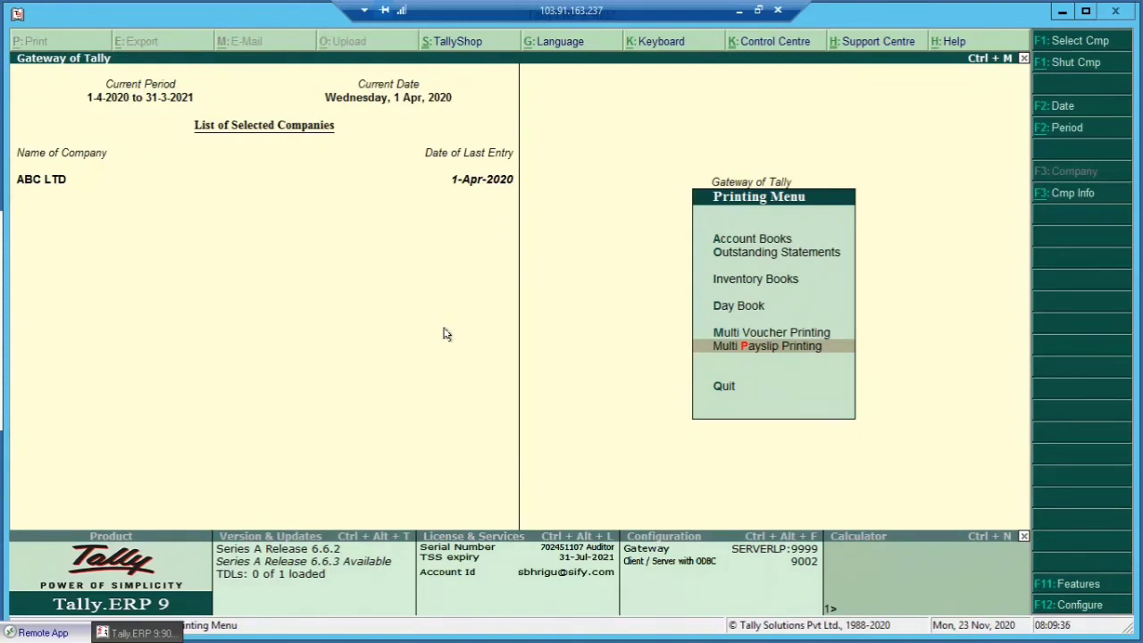
key(Escape)
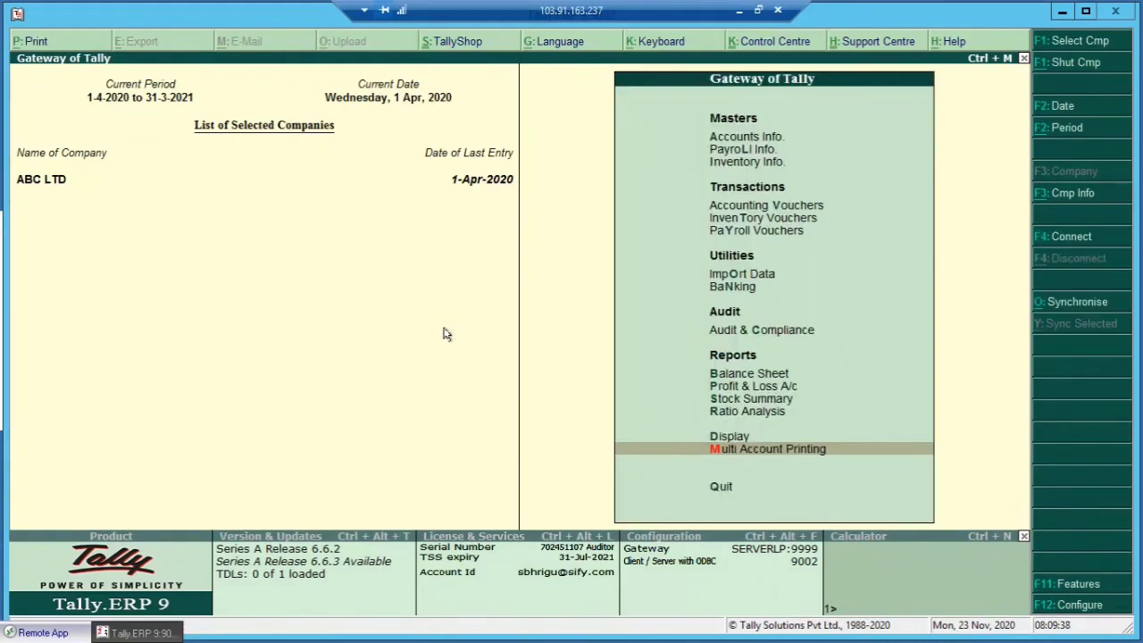